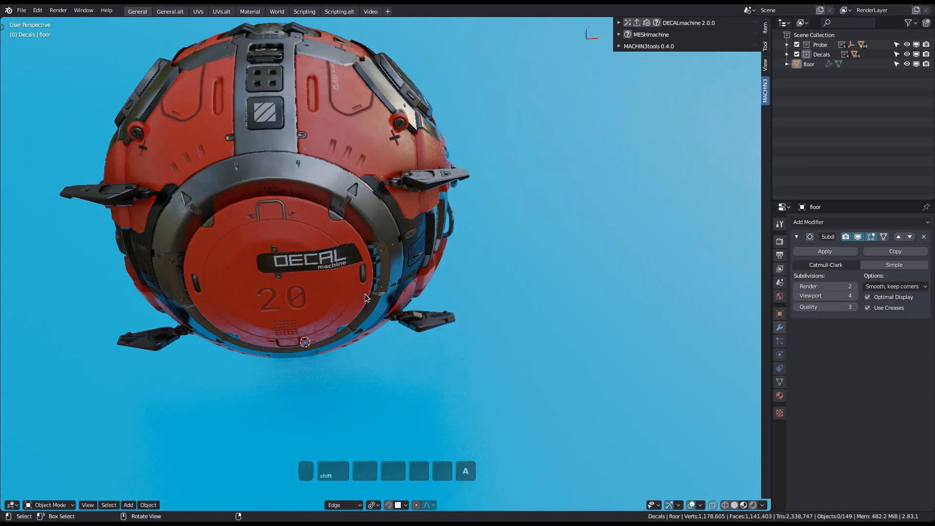
Hide the floor object from the viewport.
shift+middle_drag(412, 309, 400, 274)
click(906, 64)
shift+middle_drag(588, 260, 579, 260)
key(grave)
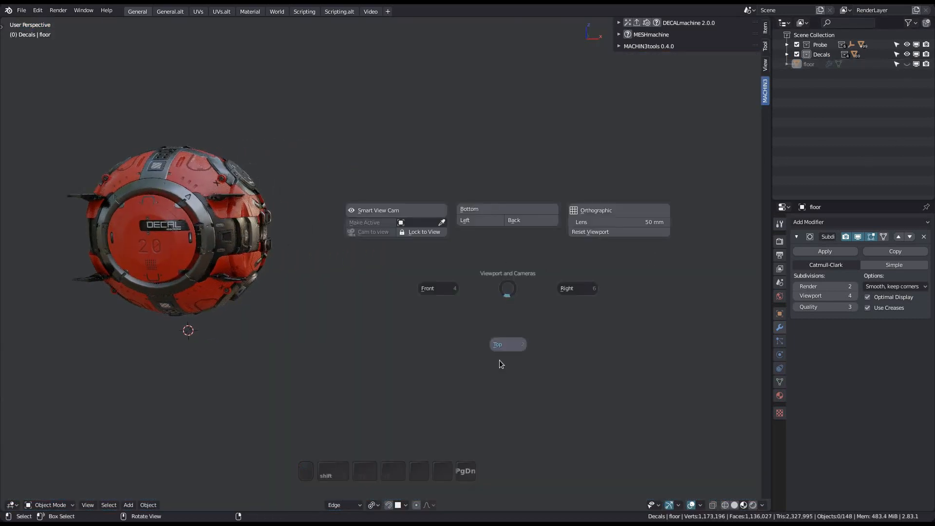
click(478, 311)
middle_drag(425, 391, 451, 321)
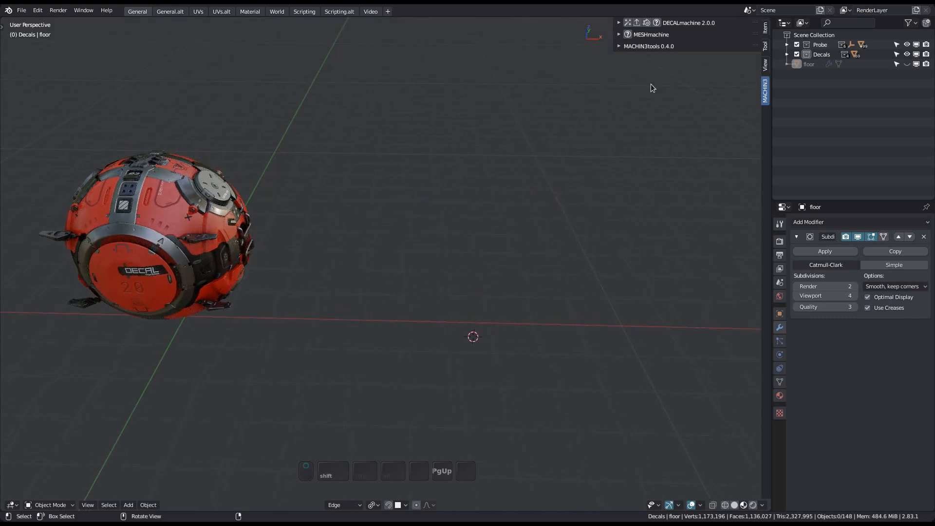
Bring up the DECALmachine creation settings for a new decal atlas.
click(628, 22)
click(632, 38)
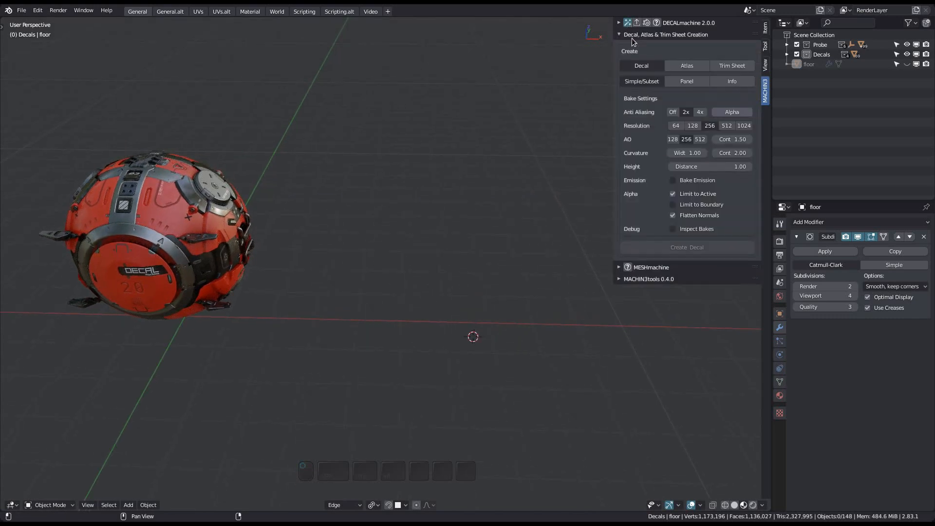
click(684, 65)
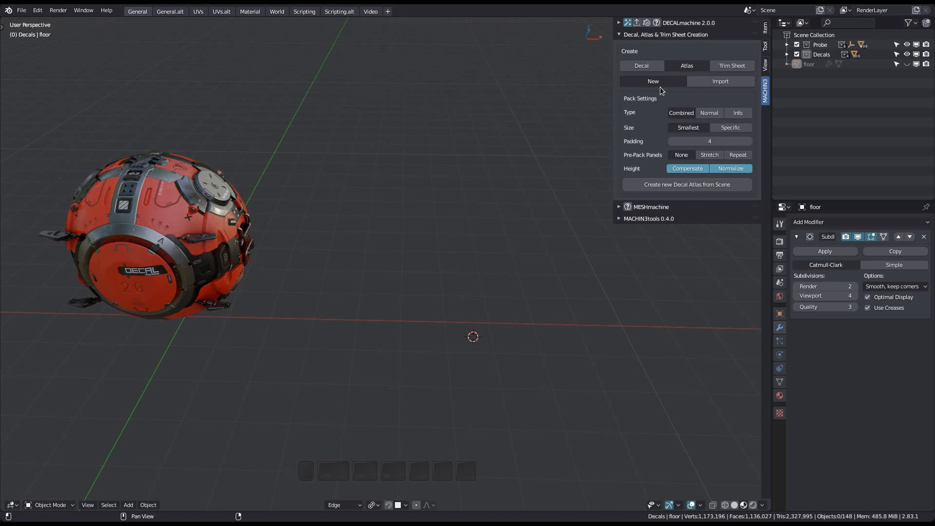
Inspect individual decals on the probe by selecting them, and clear the selection.
shift+middle_drag(257, 217, 370, 223)
ctrl+middle_drag(215, 312, 359, 320)
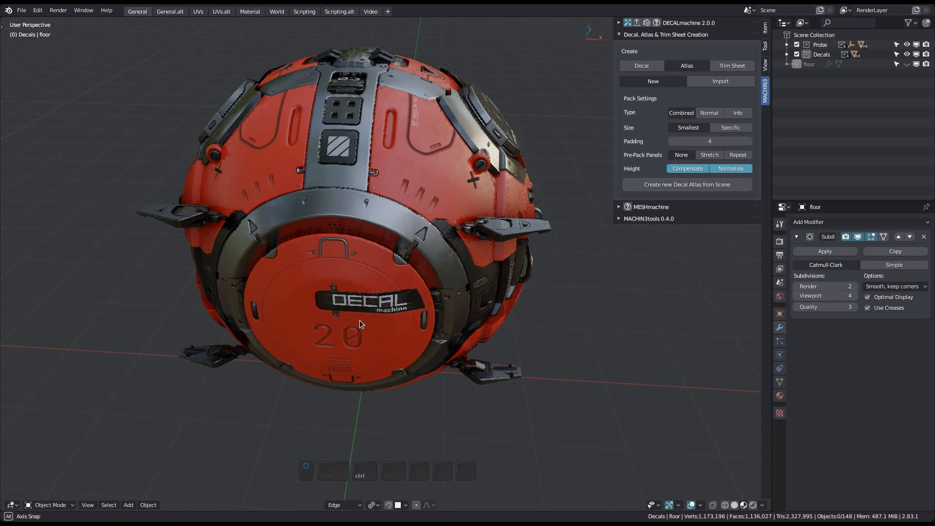
middle_drag(360, 320, 287, 314)
click(336, 308)
click(324, 166)
middle_drag(358, 161, 364, 179)
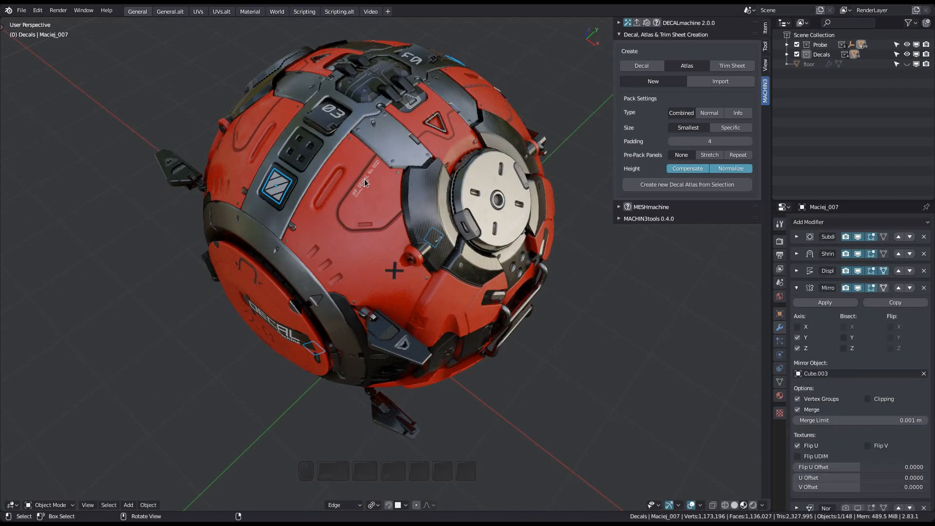
click(364, 179)
click(330, 266)
key(alt+a)
middle_drag(416, 274, 436, 239)
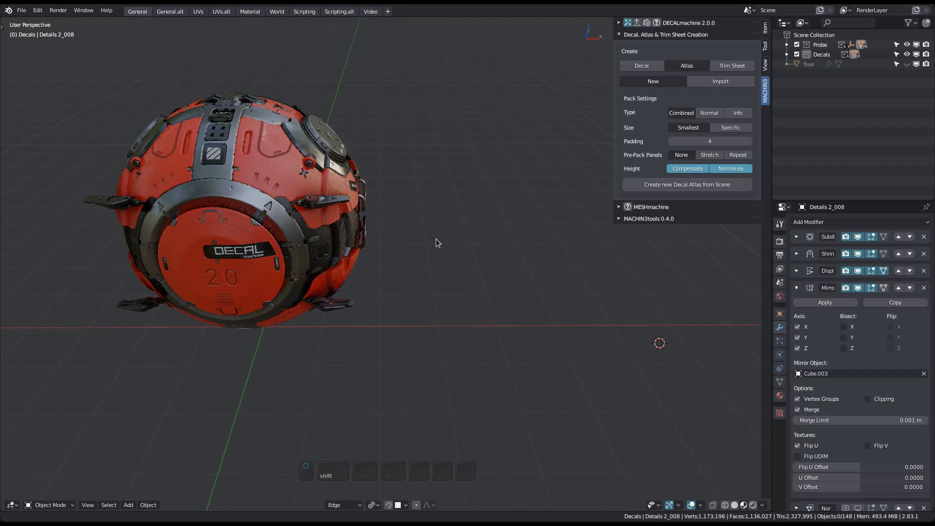
Set the atlas type to Normal and create a new decal atlas from the scene.
click(711, 115)
shift+middle_drag(408, 231, 399, 235)
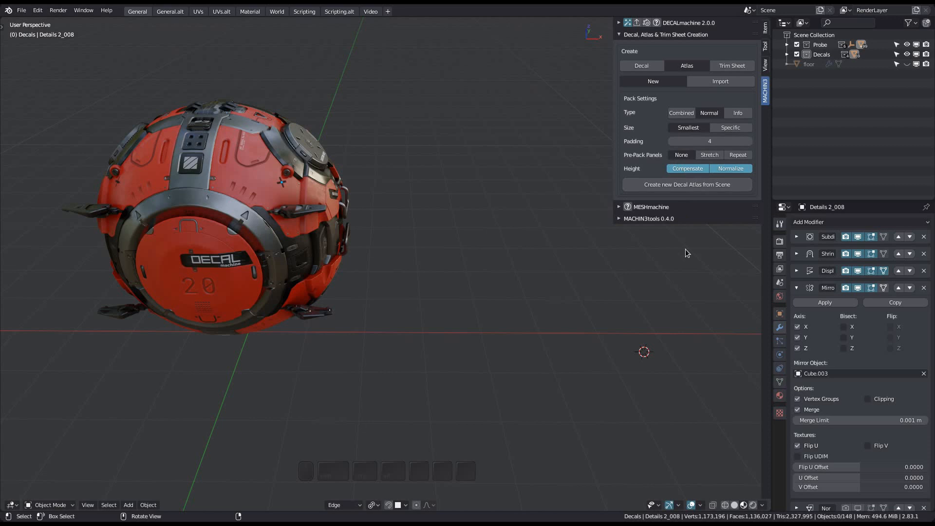
click(715, 184)
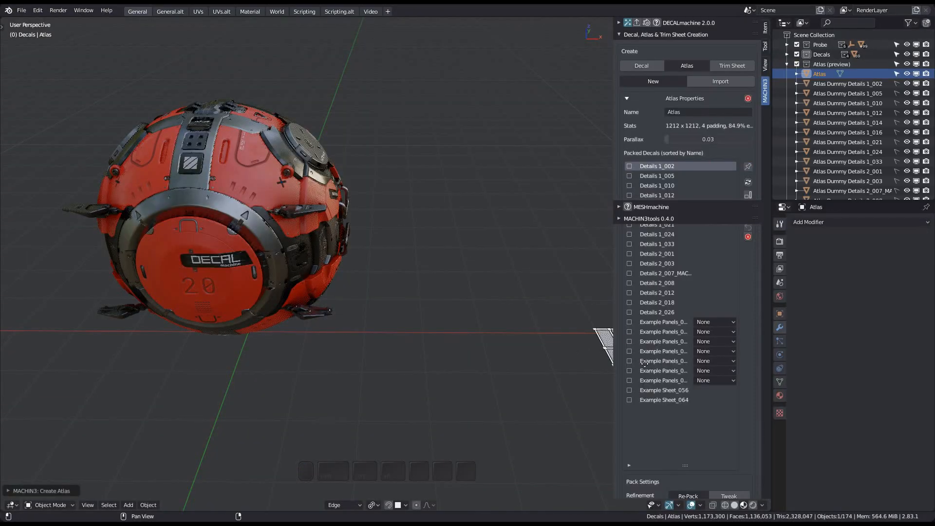
Resize the packed decals list to fit its entries and frame the new atlas in the viewport.
shift+middle_drag(521, 320, 407, 298)
drag(686, 465, 685, 407)
shift+middle_drag(501, 308, 410, 301)
key(f)
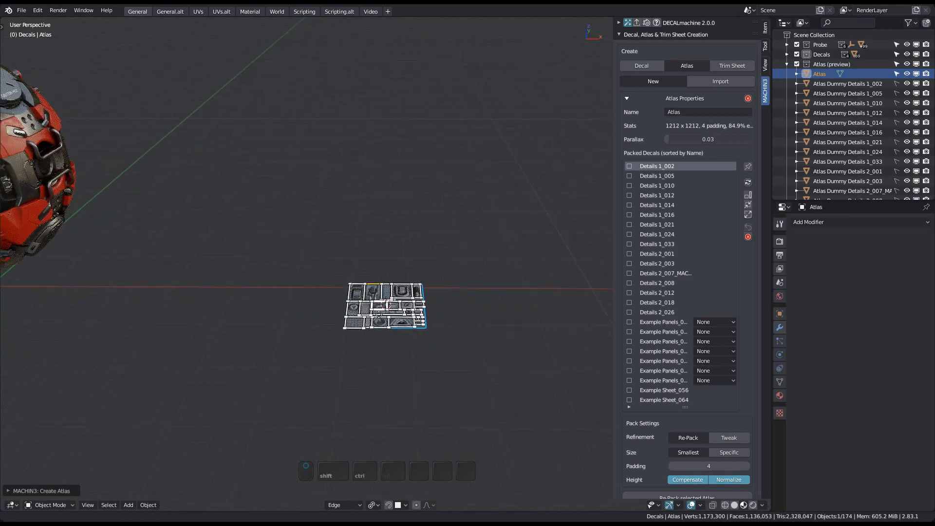
middle_drag(368, 286, 367, 317)
shift+middle_drag(408, 197, 431, 206)
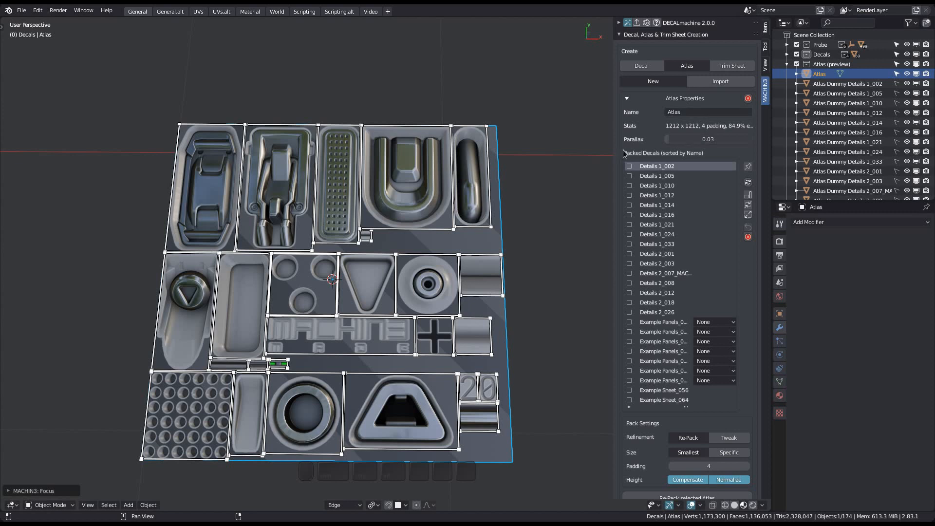
Sort the packed decals by packing order and step through them starting from Details 1_024.
click(748, 184)
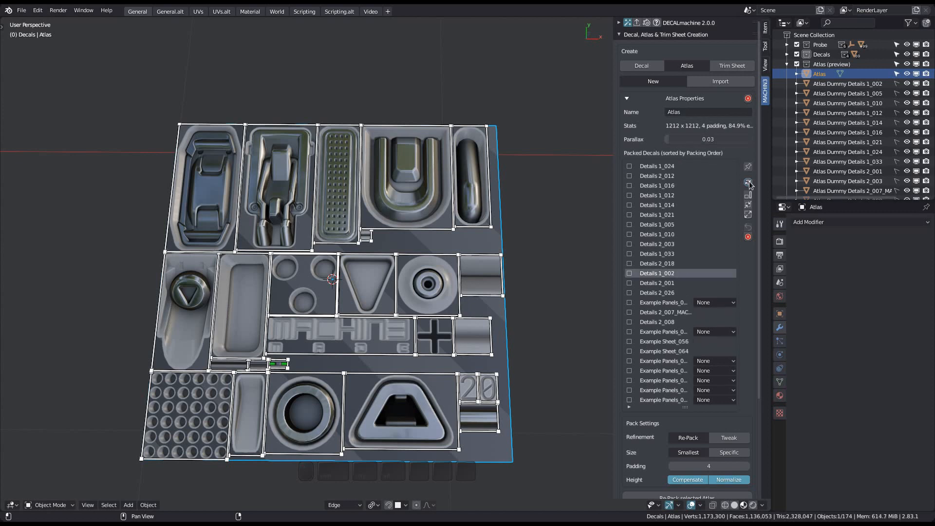
click(674, 168)
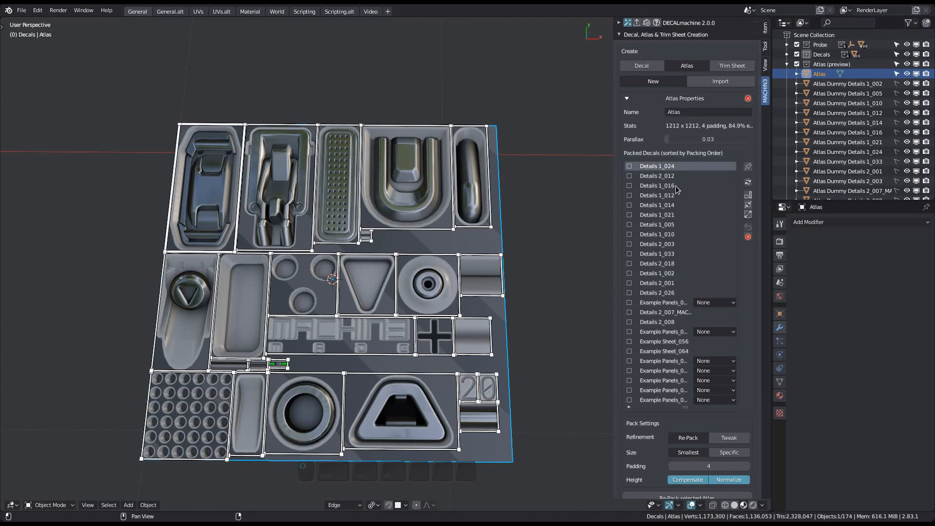
ctrl+scroll(682, 187, down, 2)
ctrl+scroll(683, 188, down, 7)
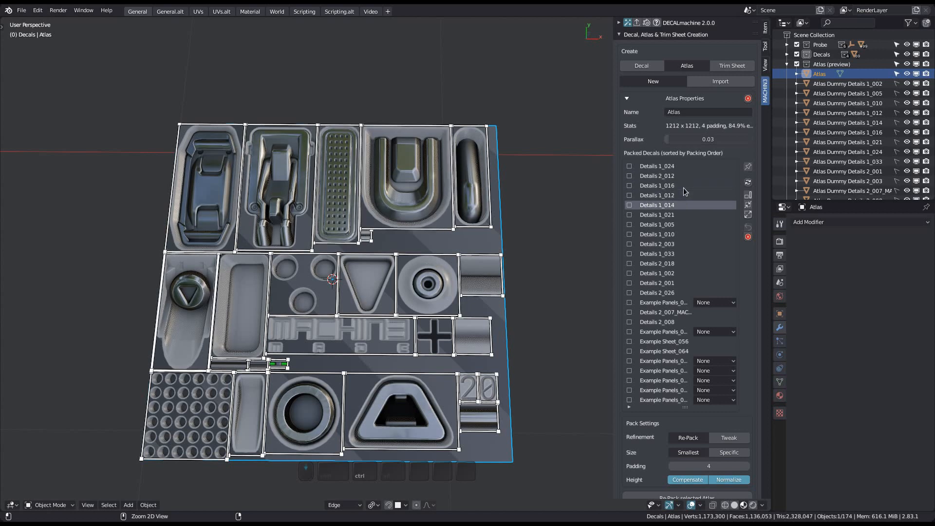
ctrl+scroll(683, 188, down, 1)
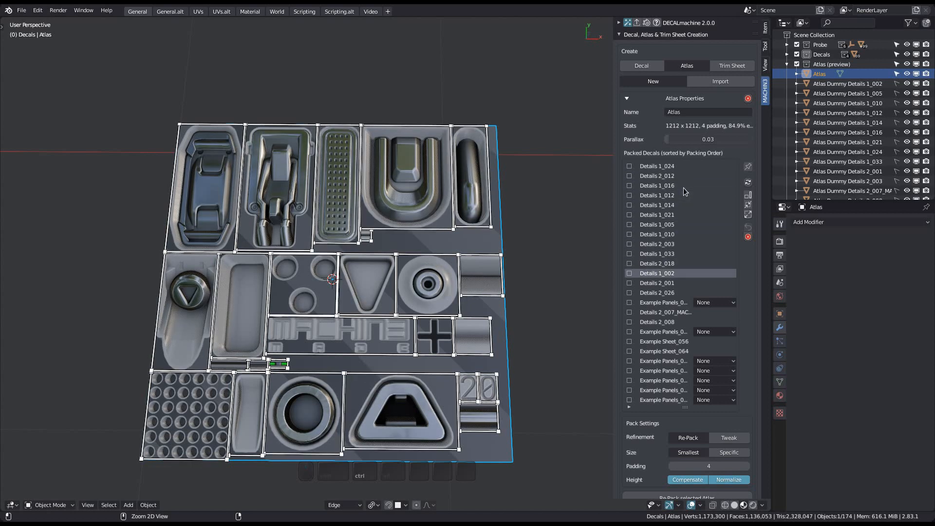
Sort the packed decals by name and step back up to Details 1_002.
click(748, 183)
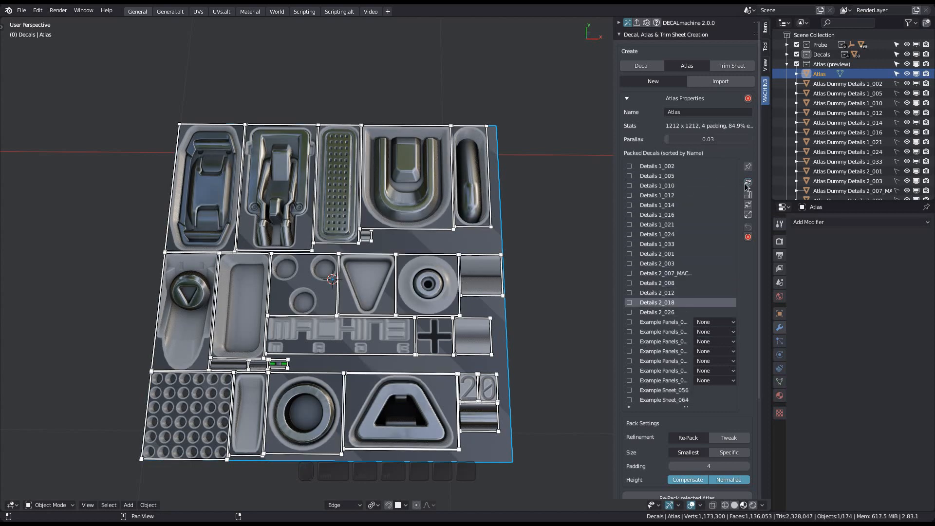
ctrl+scroll(694, 188, up, 4)
ctrl+scroll(694, 188, up, 10)
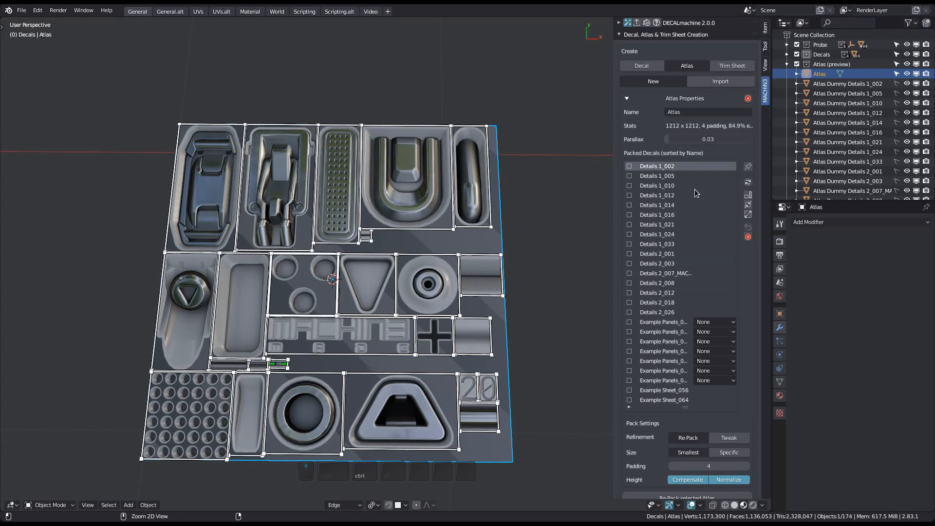
Rename the atlas as My Probe Normal Atlas.
shift+middle_drag(587, 189, 591, 197)
click(691, 112)
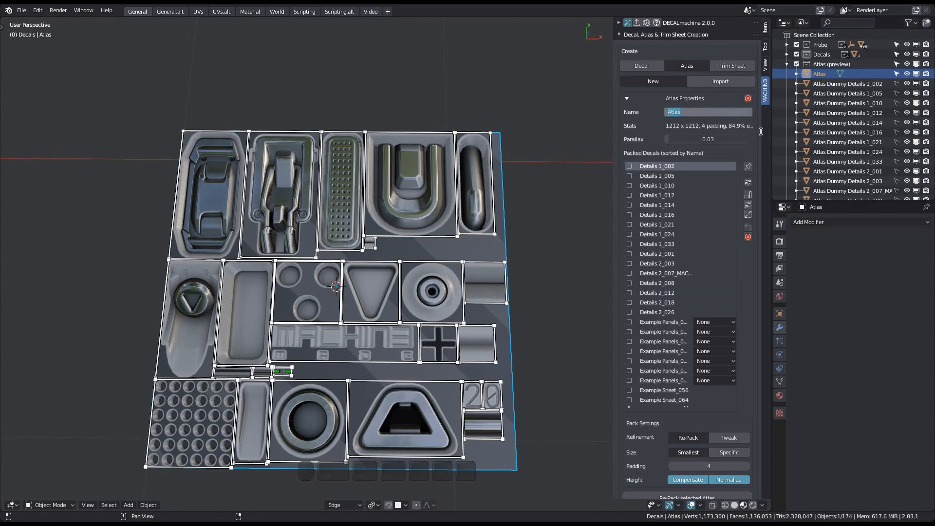
text(My Decal Atlas)
key(BackSpace)
key(BackSpace)
key(BackSpace)
key(BackSpace)
key(BackSpace)
key(BackSpace)
key(BackSpace)
key(BackSpace)
key(BackSpace)
key(BackSpace)
key(BackSpace)
text(Probe Normal Atlas)
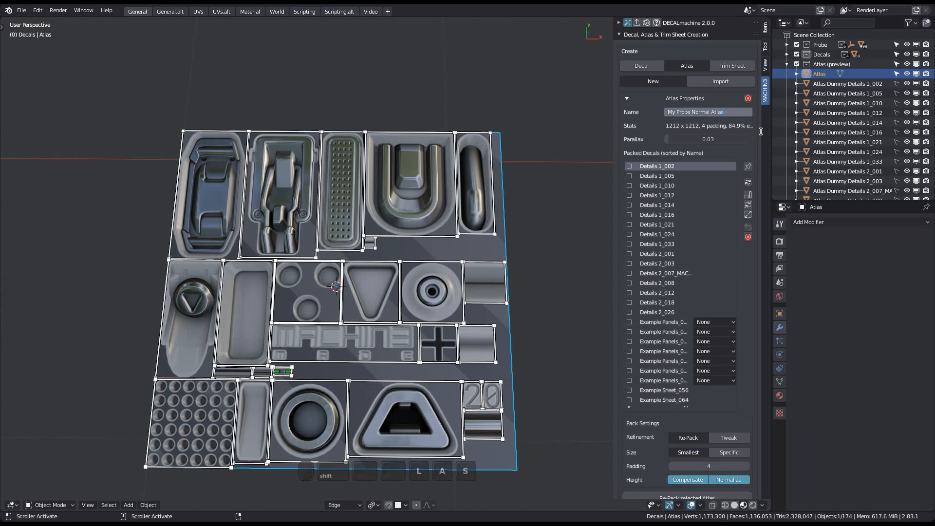
key(Return)
Try a different parallax value on the atlas while viewing its decals up close, and undo the change.
shift+middle_drag(584, 215, 554, 192)
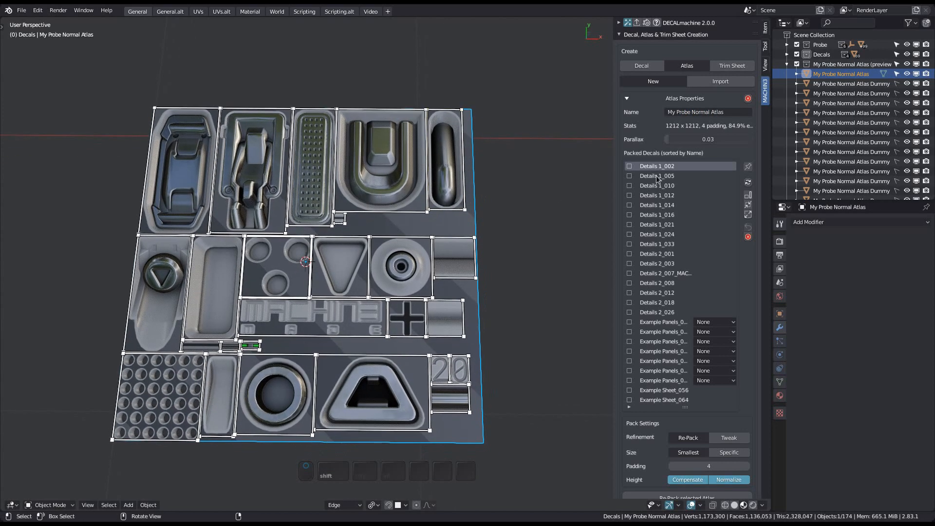
ctrl+middle_drag(268, 221, 285, 183)
middle_drag(292, 214, 329, 192)
shift+middle_drag(341, 205, 383, 187)
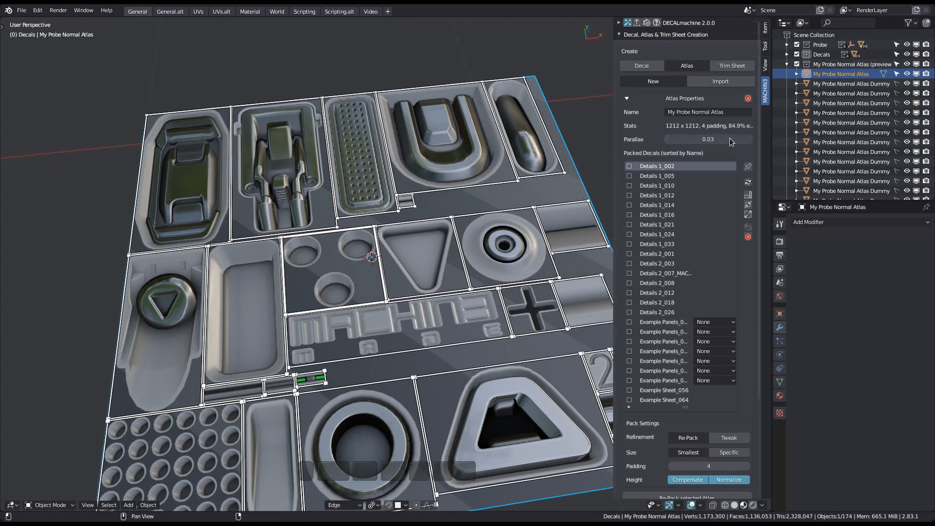
drag(682, 141, 698, 141)
key(ctrl+z)
Try scaling the U-shaped decal Details 1_012 in the atlas preview, and reset that decal.
shift+middle_drag(424, 241, 360, 281)
drag(458, 197, 434, 171)
shift+middle_drag(428, 163, 424, 217)
drag(428, 204, 451, 265)
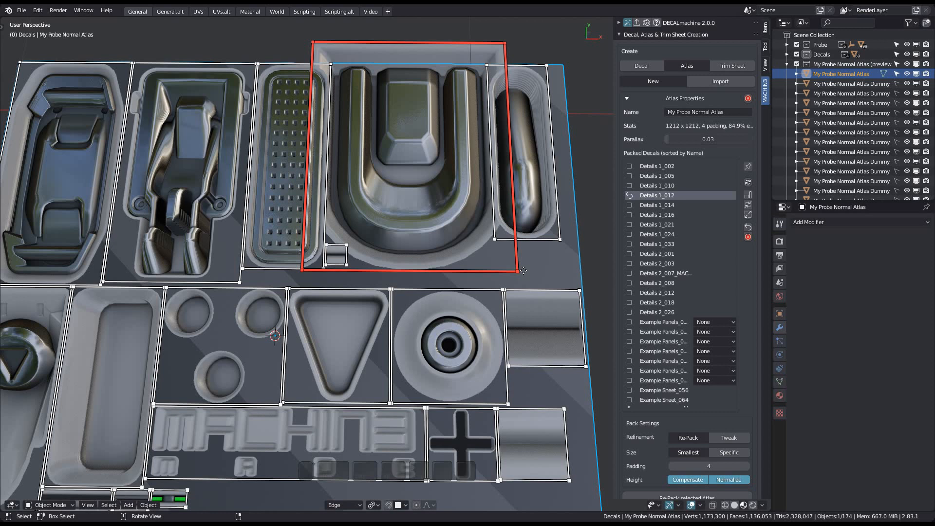
drag(518, 263, 471, 216)
click(626, 198)
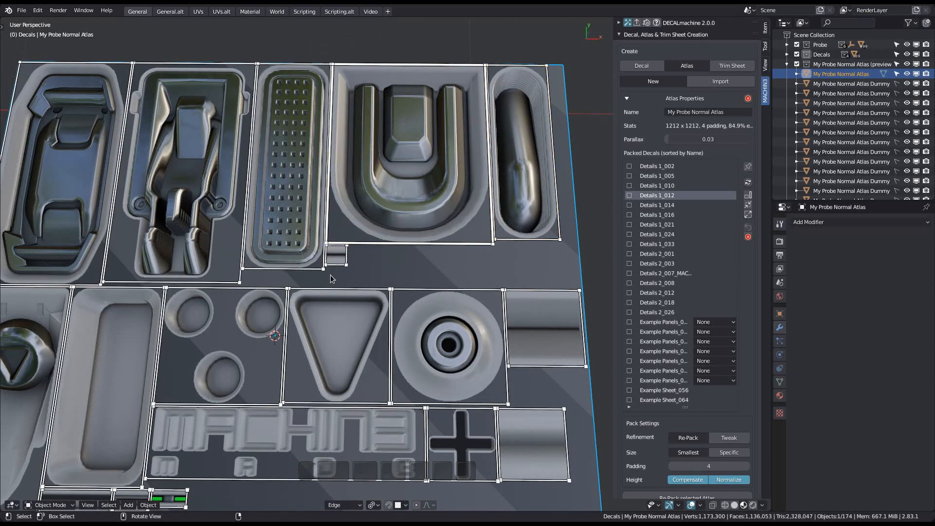
Shrink decals Details 1_012, Details 1_021 and Details 2_026 in the atlas preview, and reset all decals.
drag(455, 244, 448, 229)
drag(526, 240, 524, 232)
drag(502, 290, 487, 305)
shift+middle_drag(495, 277, 471, 282)
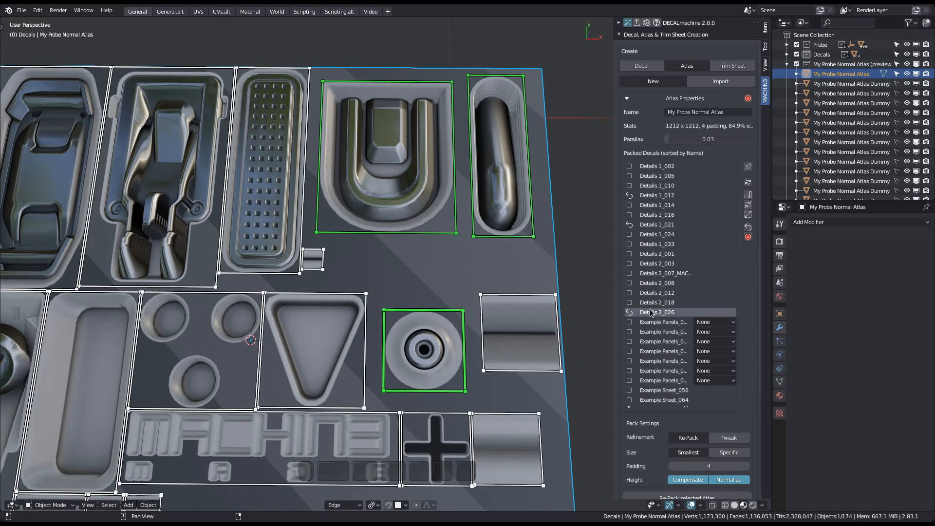
click(748, 227)
Try adjusting decals through their frames in the atlas preview, including Details 1_012 and Details 1_021, cancelling each transform.
shift+middle_drag(407, 283, 429, 244)
drag(430, 244, 448, 268)
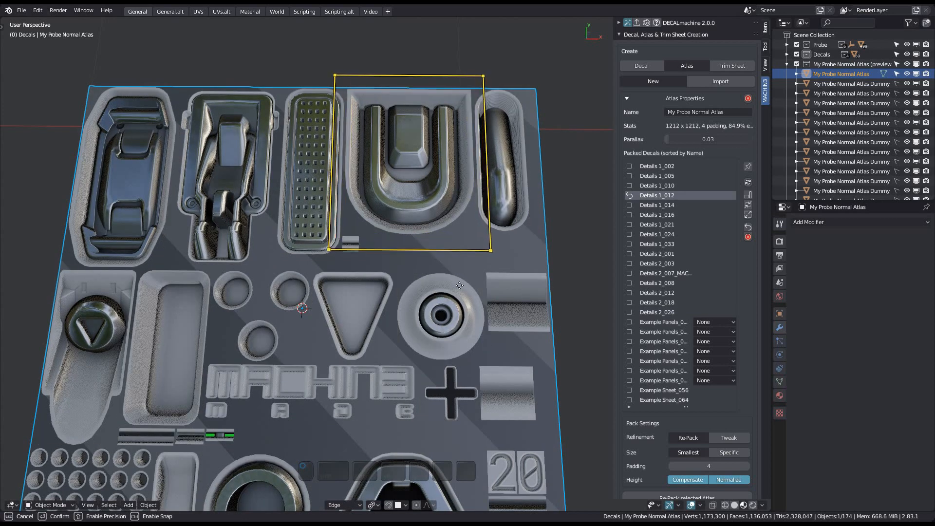
key(Escape)
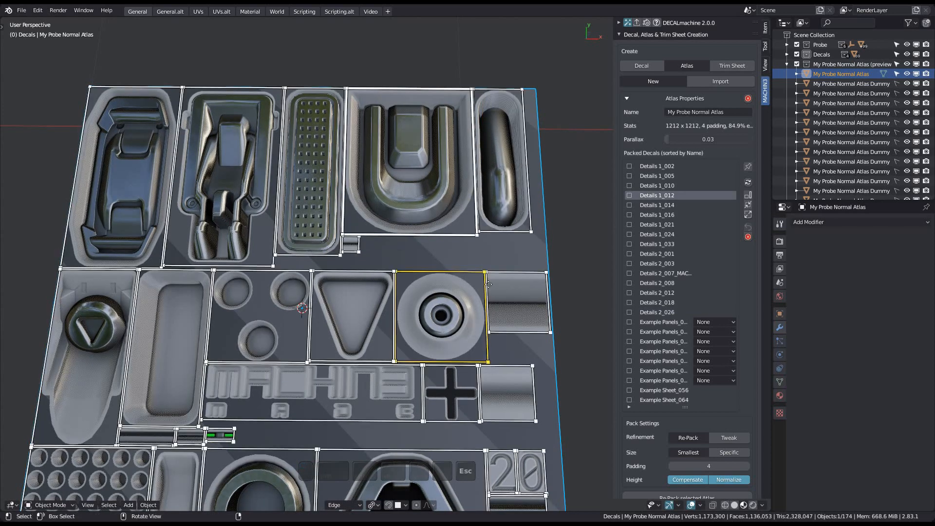
click(515, 231)
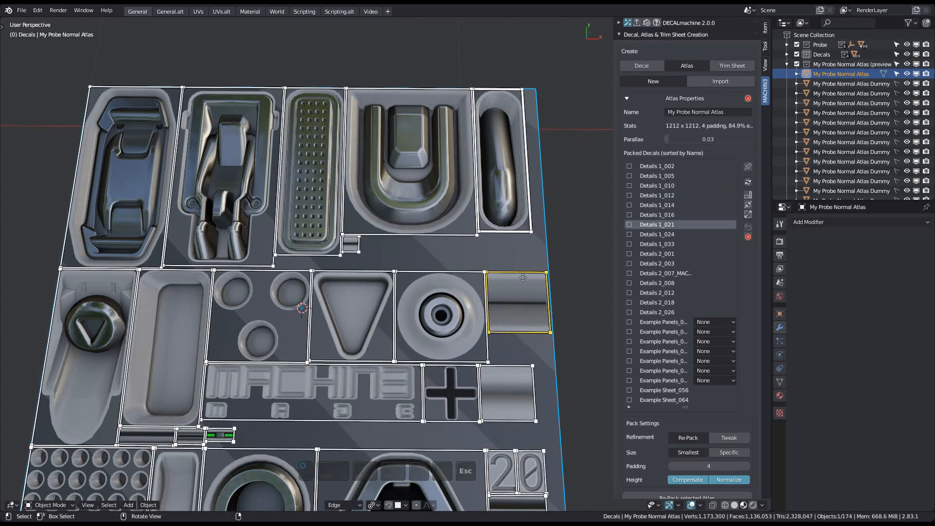
drag(473, 272, 471, 243)
key(Escape)
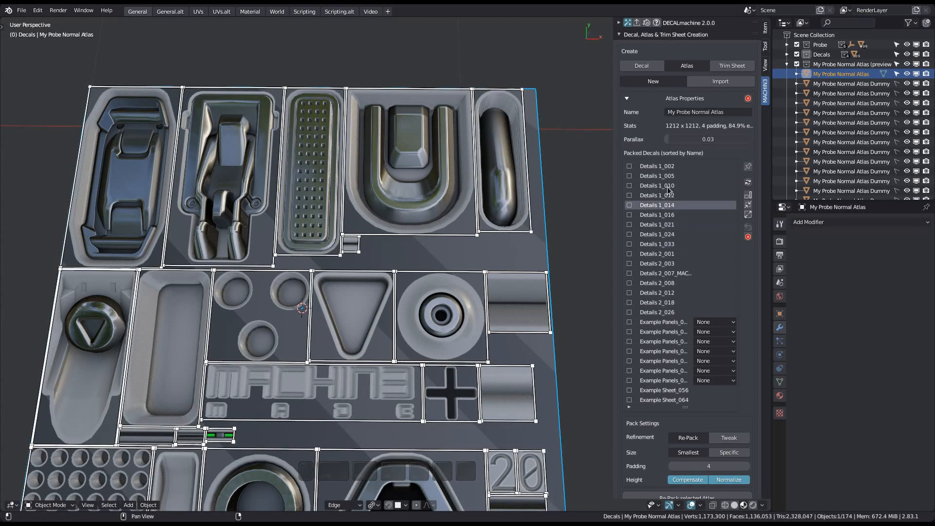
drag(469, 236, 469, 264)
key(Escape)
shift+middle_drag(477, 250, 464, 240)
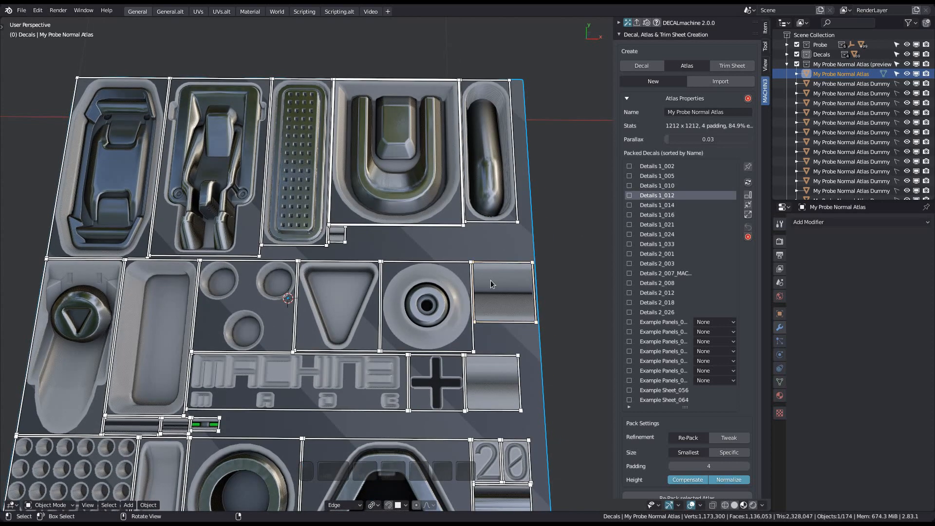
Scale decal Details 1_012 down and back up, using both the regular and the smaller increments.
click(749, 208)
click(749, 217)
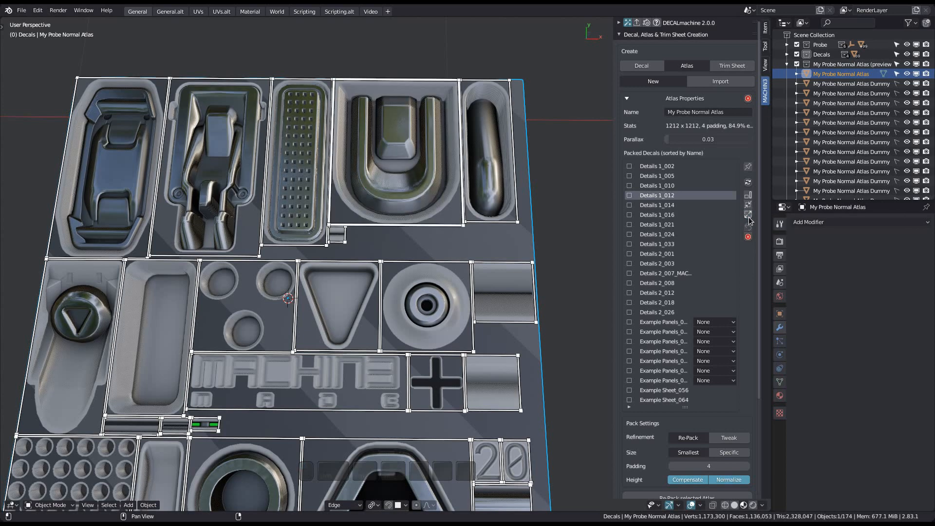
click(749, 210)
shift+click(749, 208)
shift+click(749, 214)
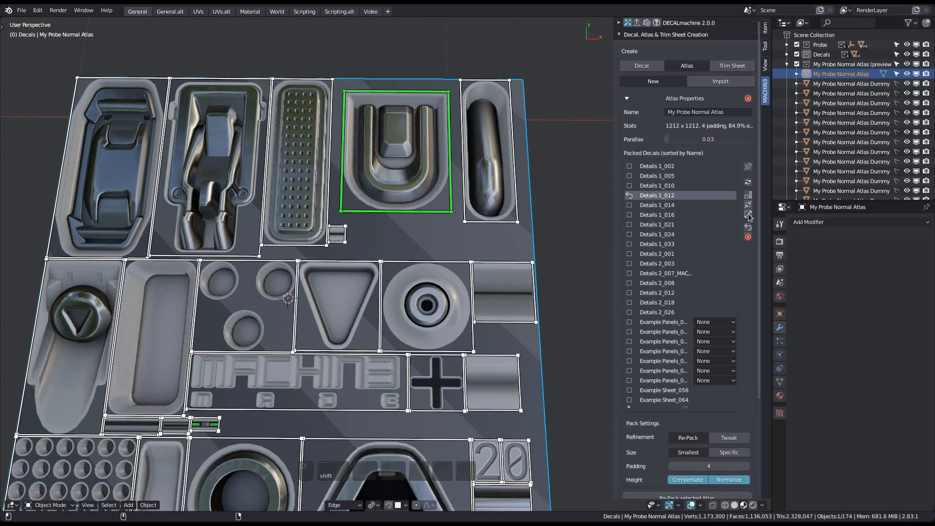
shift+click(748, 214)
shift+click(749, 215)
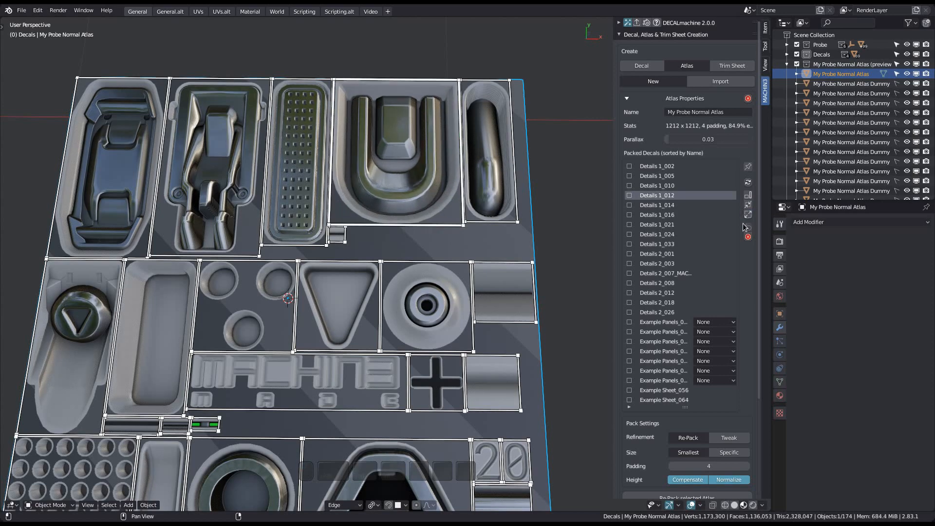
Scale all decals in the atlas down one increment and back up again.
shift+middle_drag(400, 237, 416, 182)
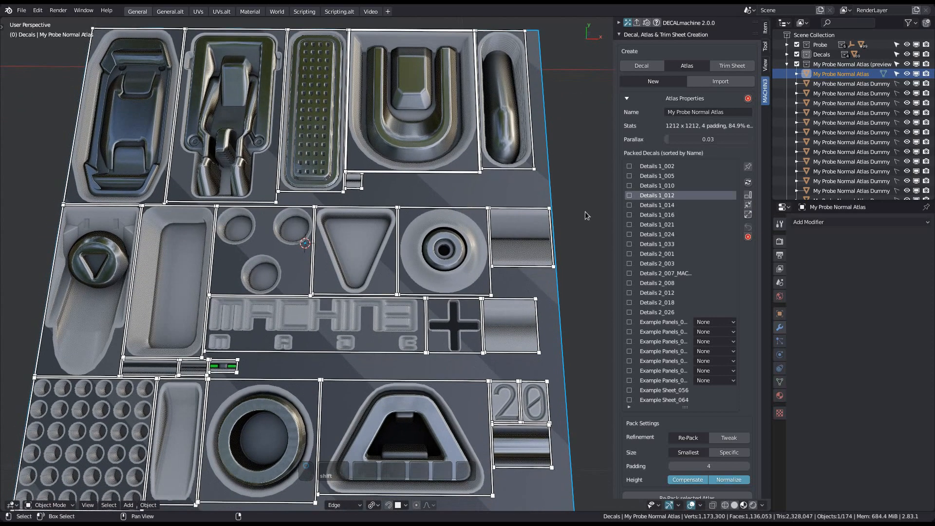
ctrl+click(749, 209)
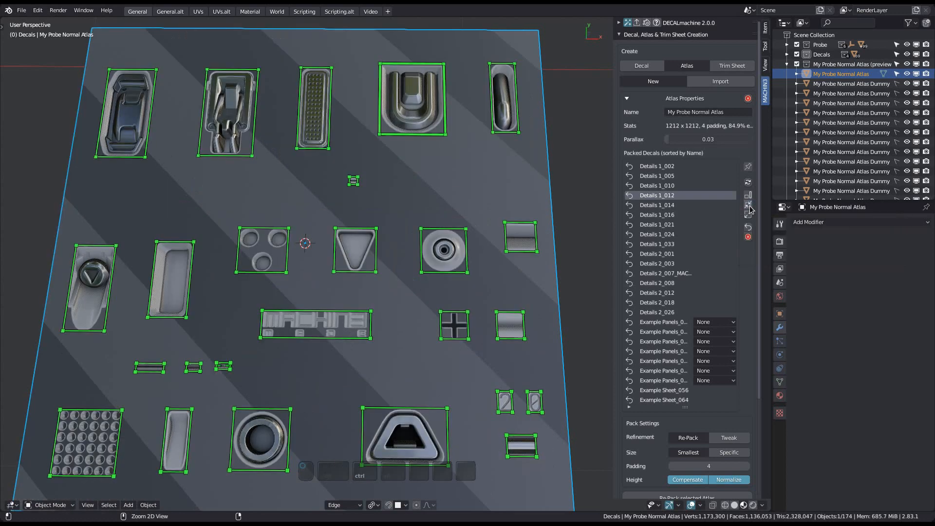
ctrl+click(750, 214)
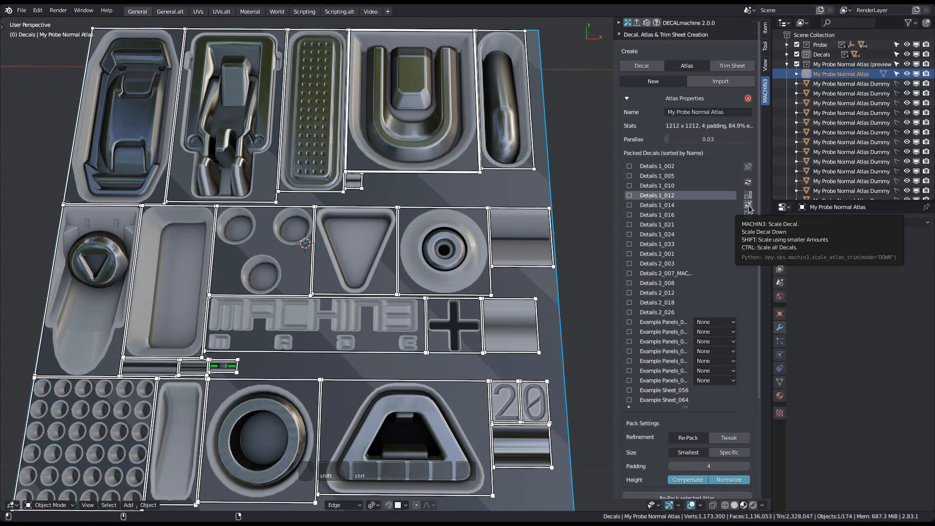
Scale all decals in the atlas down by three of the smaller increments and back up again.
ctrl+shift+click(750, 210)
ctrl+shift+click(750, 210)
ctrl+shift+click(749, 210)
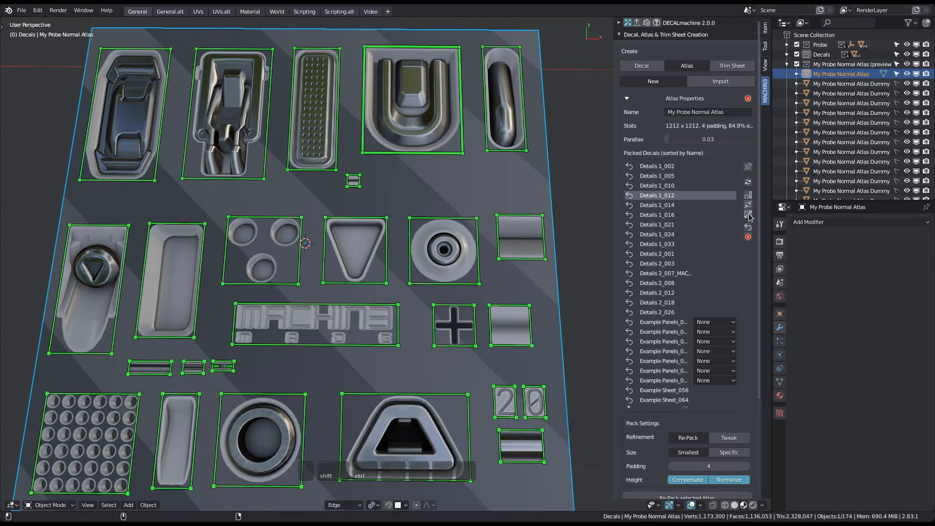
ctrl+shift+click(748, 215)
ctrl+shift+click(749, 215)
ctrl+shift+click(749, 215)
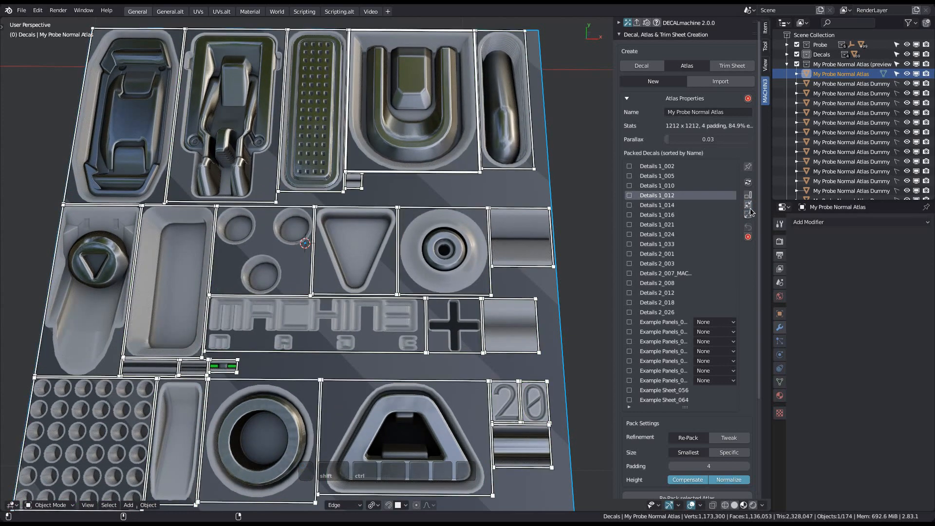
Scale all decals down by one smaller increment and re-pack the atlas.
ctrl+shift+click(749, 210)
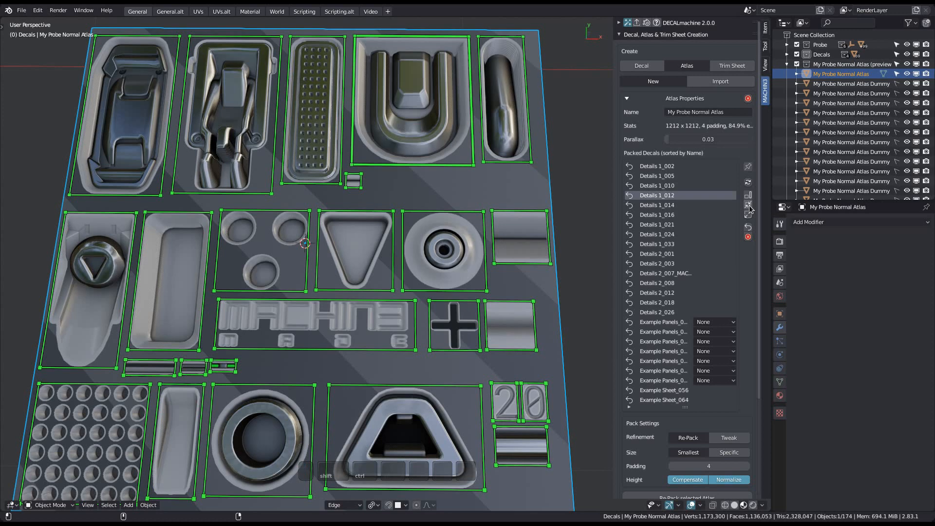
scroll(709, 221, down, 6)
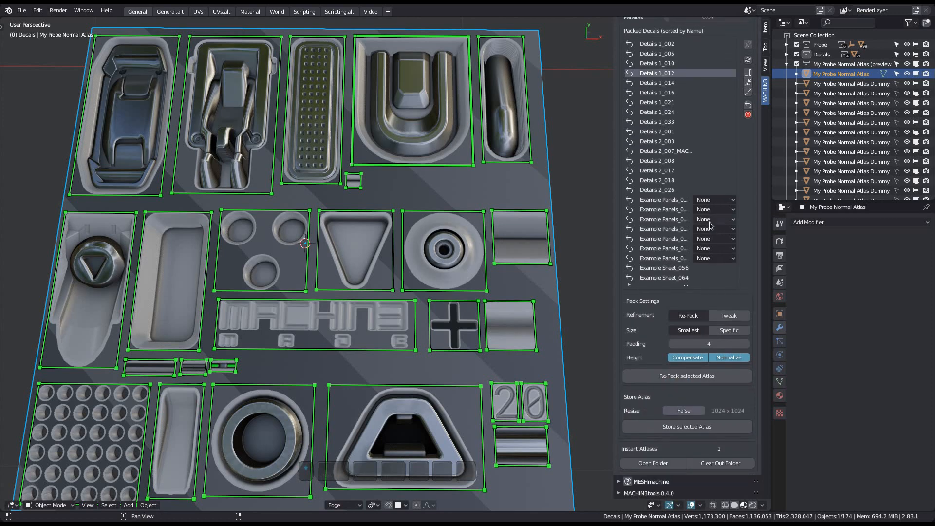
click(692, 377)
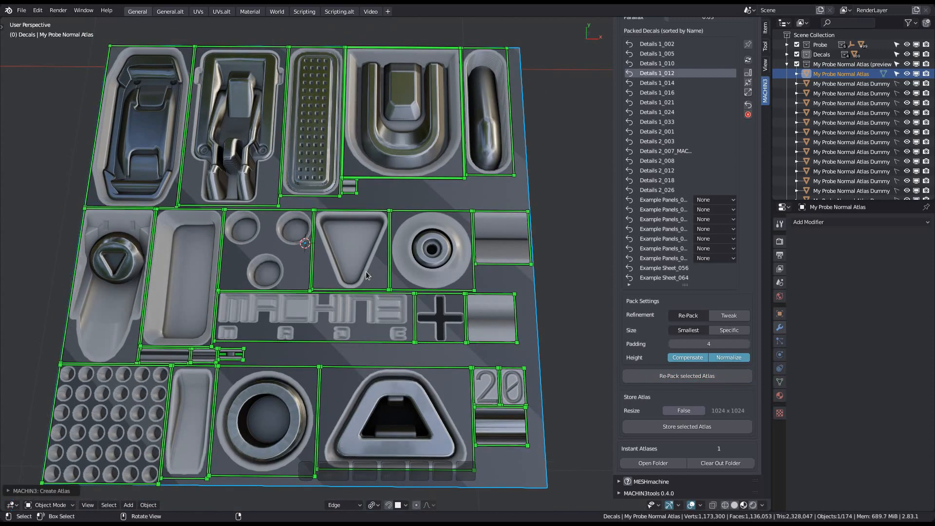
scroll(728, 268, up, 5)
mouse_move(494, 280)
shift+middle_down()
mouse_move(494, 239)
mouse_move(478, 288)
shift+middle_up()
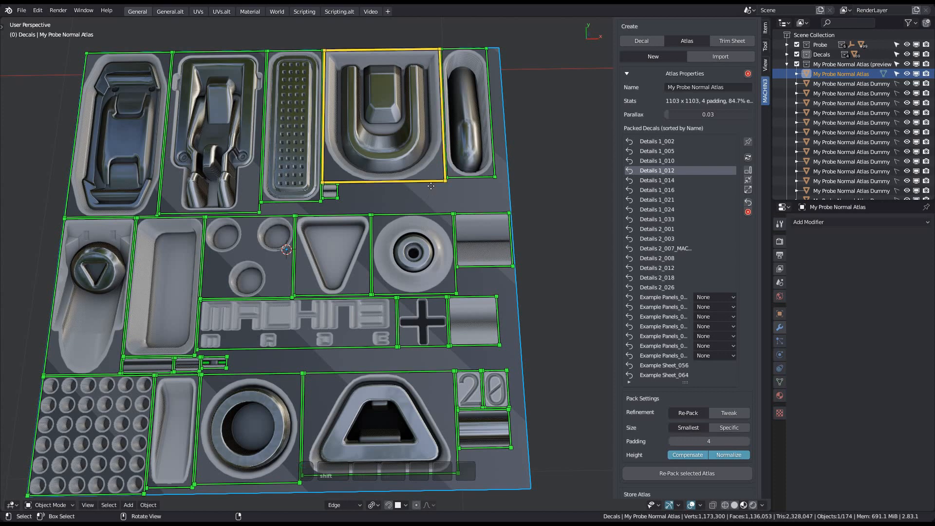
Shrink Details 1_012 and several other decals through their frames in the preview, and re-pack the atlas.
drag(430, 186, 388, 129)
shift+middle_drag(390, 185, 409, 172)
drag(149, 360, 137, 274)
drag(319, 466, 275, 418)
click(465, 371)
shift+middle_drag(465, 371, 476, 357)
click(660, 474)
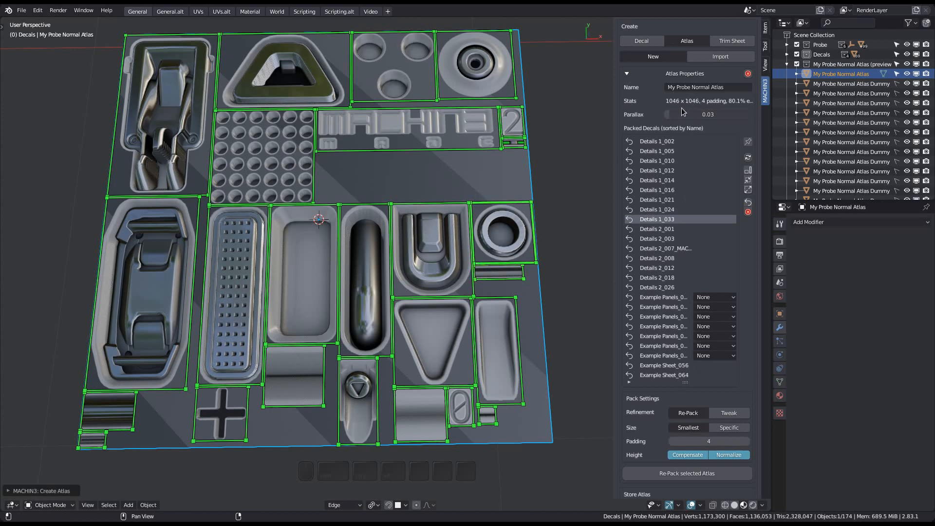
Examine the re-packed atlas layout and its small panel decals up close.
middle_drag(409, 250, 450, 288)
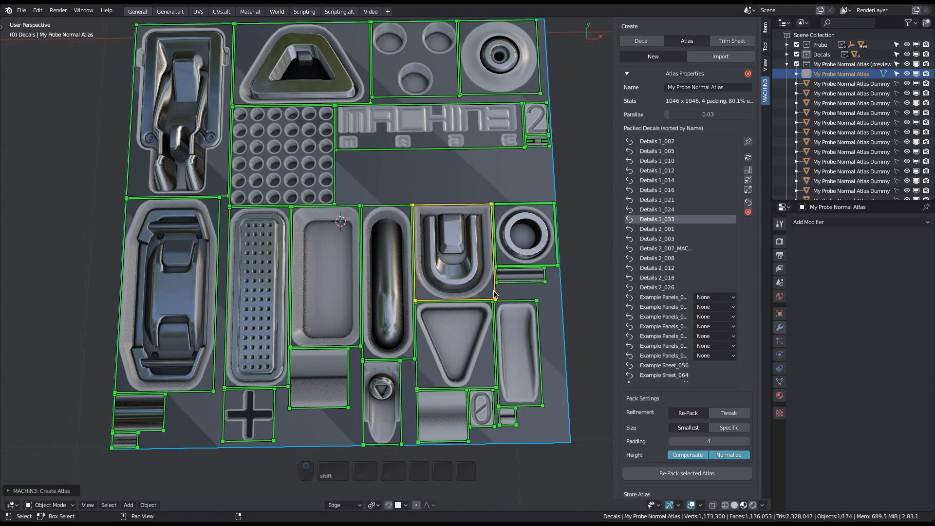
shift+middle_drag(585, 297, 465, 247)
ctrl+middle_drag(280, 333, 196, 350)
ctrl+middle_drag(480, 367, 473, 316)
shift+middle_drag(265, 230, 448, 298)
shift+middle_drag(557, 170, 238, 460)
ctrl+middle_drag(383, 300, 439, 387)
ctrl+middle_drag(409, 335, 390, 312)
Select panel decal Example Panels_007 beneath the digit decal and widen the sidebar to show the full decal names.
drag(402, 335, 405, 347)
shift+middle_drag(424, 359, 430, 326)
drag(614, 331, 591, 328)
shift+middle_drag(498, 316, 526, 321)
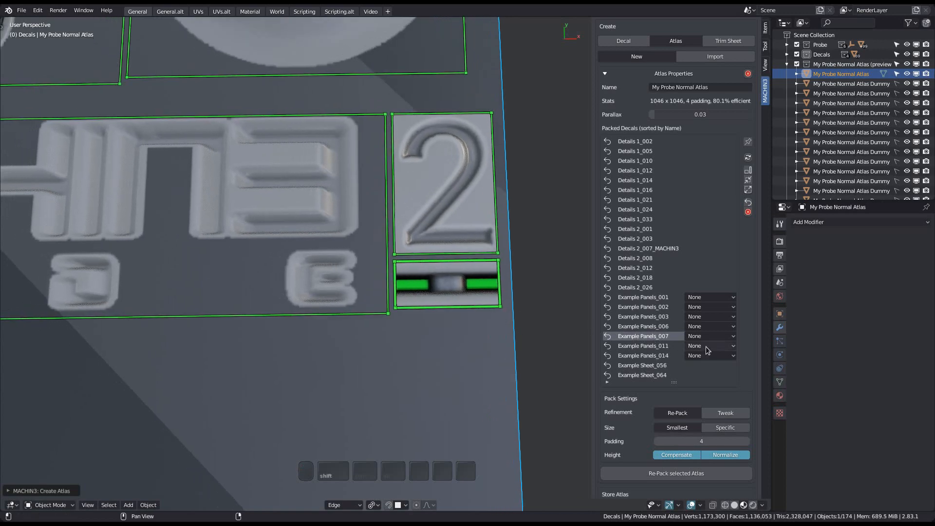
Set the pre-pack mode of Example Panels_007 to Stretch and re-pack the atlas.
click(706, 335)
click(708, 357)
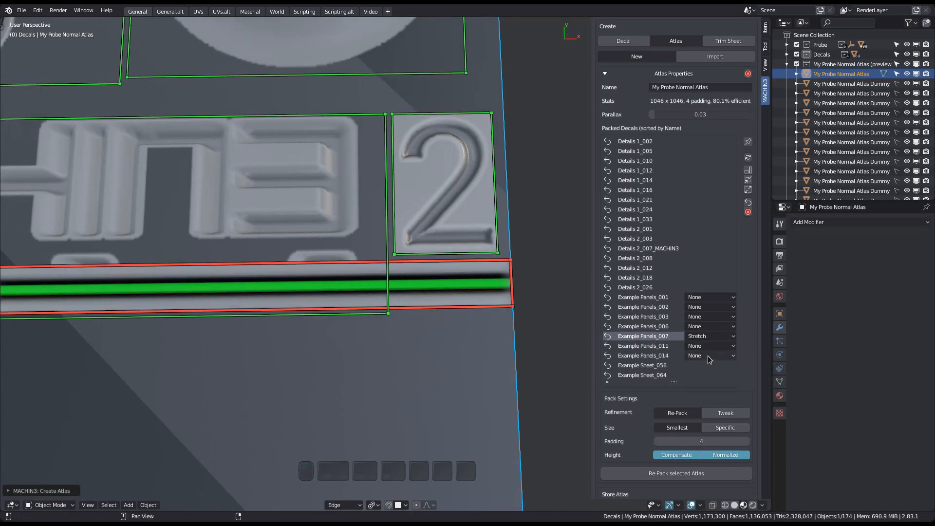
ctrl+middle_drag(446, 288, 505, 225)
scroll(684, 455, down, 2)
click(676, 435)
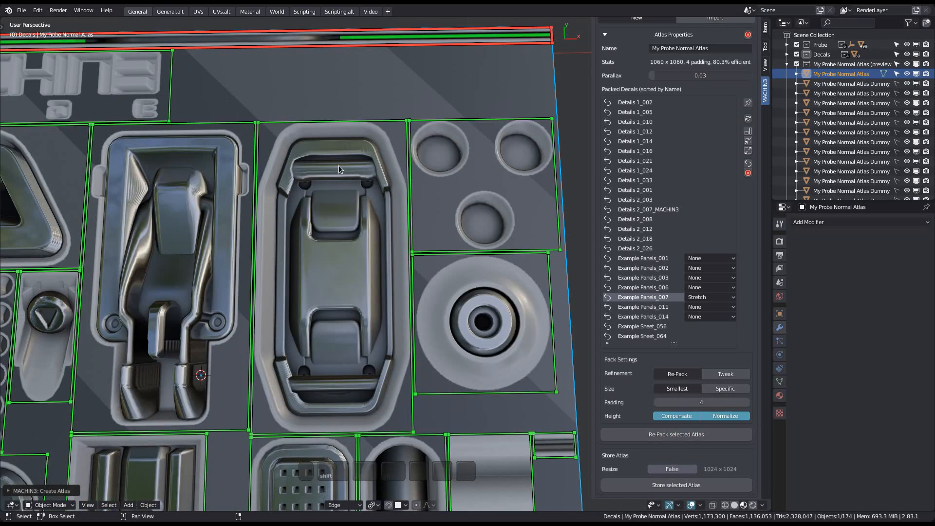
shift+middle_drag(217, 90, 330, 244)
scroll(332, 242, down, 2)
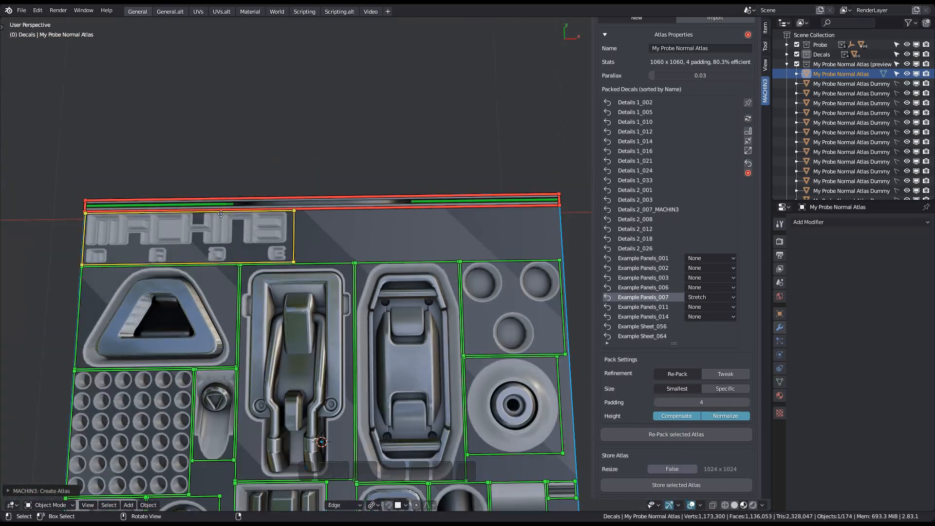
shift+middle_drag(461, 238, 460, 220)
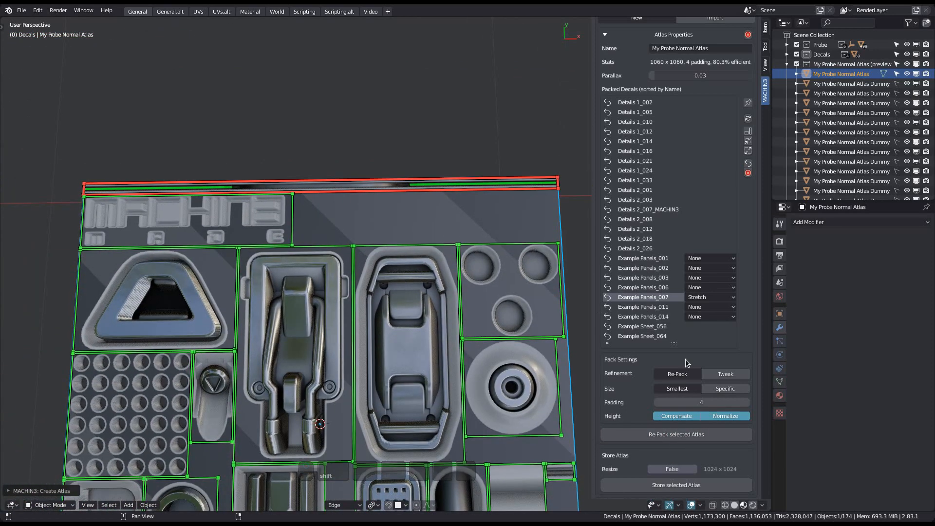
Set the pre-pack mode of Example Panels_007 to Repeat and re-pack the atlas.
click(709, 298)
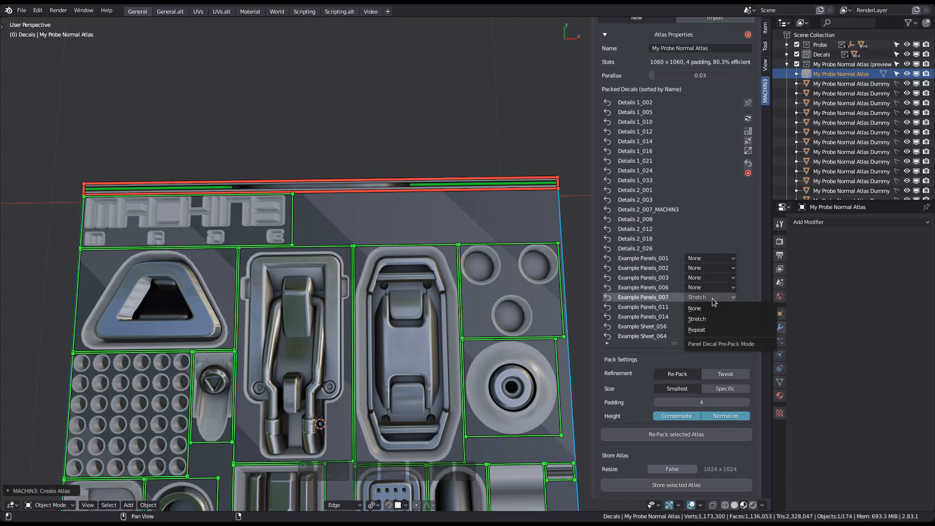
click(714, 330)
click(671, 441)
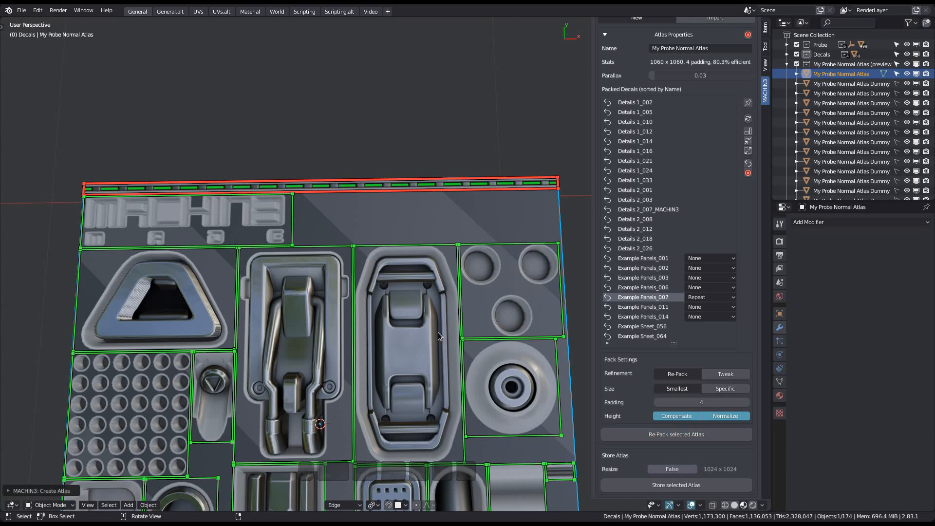
shift+middle_drag(309, 197, 329, 130)
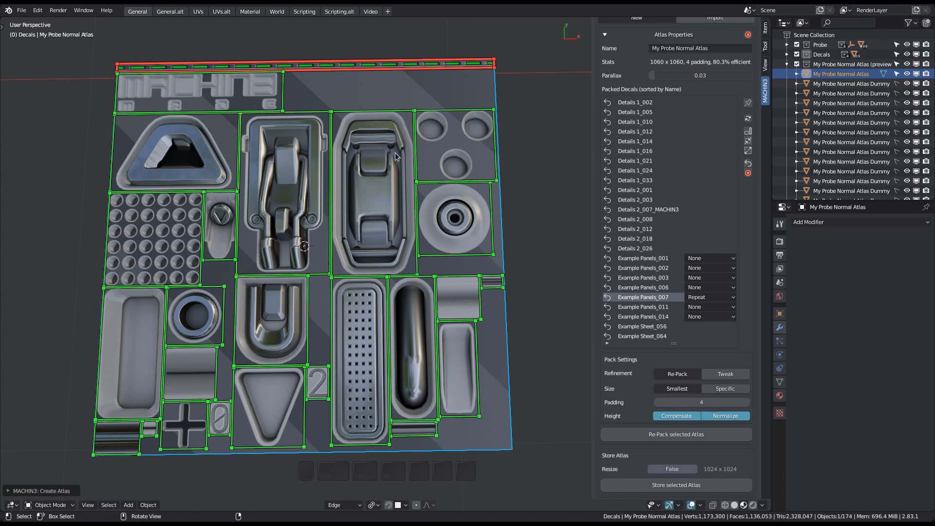
Set the pre-pack mode of Example Panels_001, 002, 003 and 006 to Stretch.
click(720, 259)
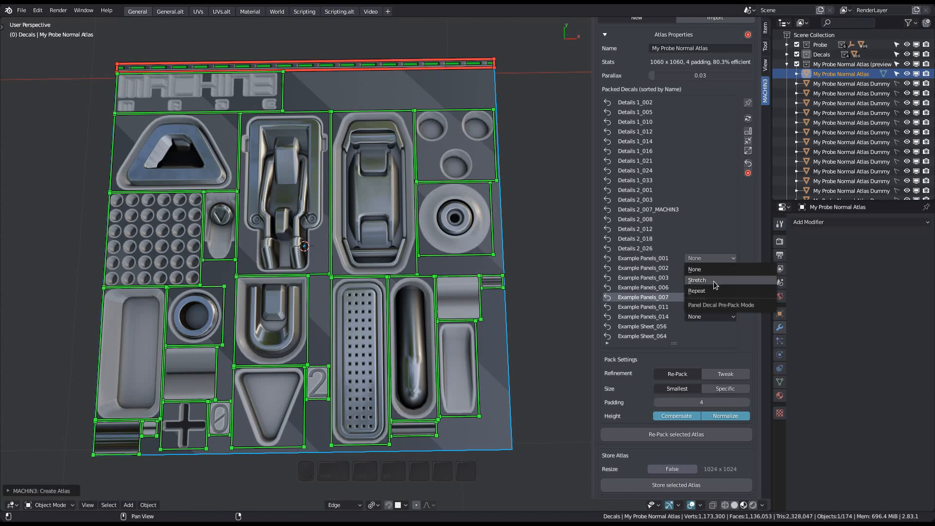
click(714, 282)
ctrl+scroll(707, 269, down, 1)
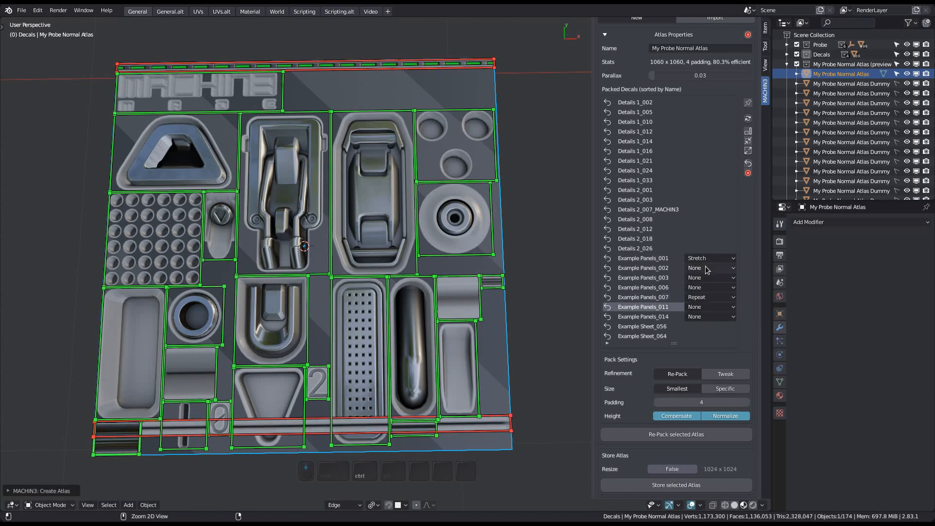
click(708, 271)
click(712, 289)
click(715, 278)
click(714, 299)
click(715, 288)
click(715, 309)
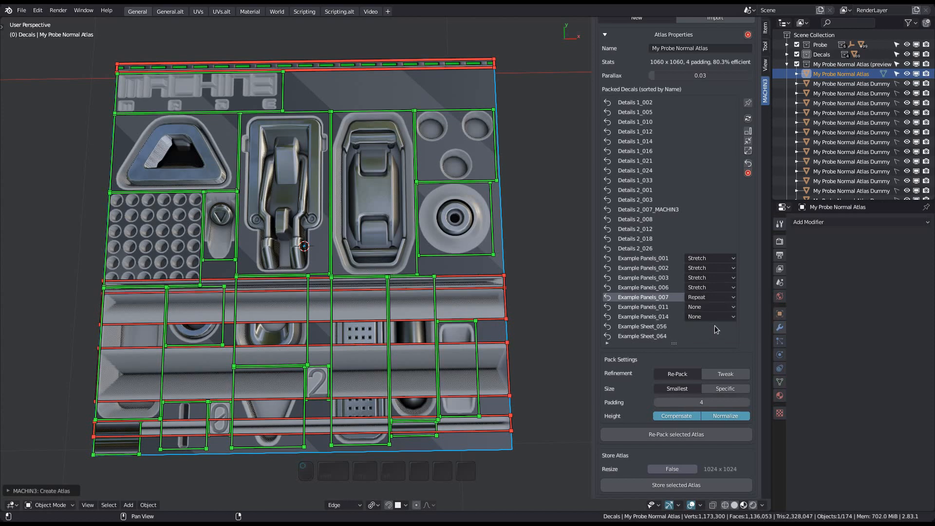
Set the pre-pack mode of Example Panels_011 and Example Panels_014 to Stretch and re-pack the atlas.
click(717, 307)
click(715, 327)
click(715, 316)
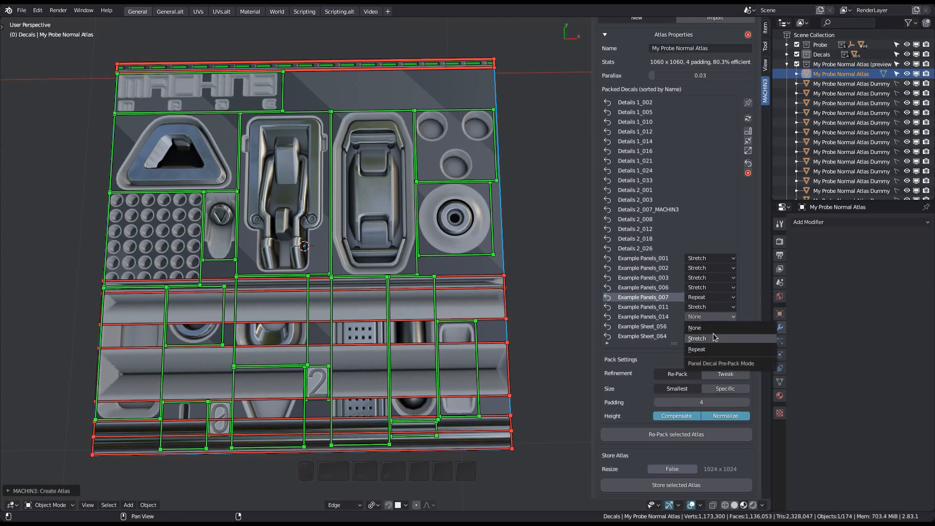
click(713, 336)
mouse_move(525, 312)
shift+middle_down()
mouse_move(530, 292)
mouse_move(532, 304)
shift+middle_up()
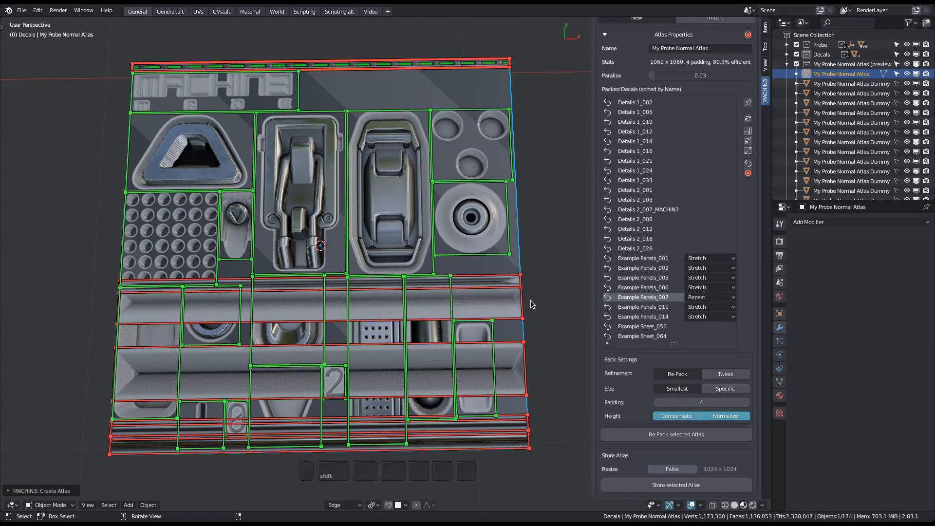
click(683, 431)
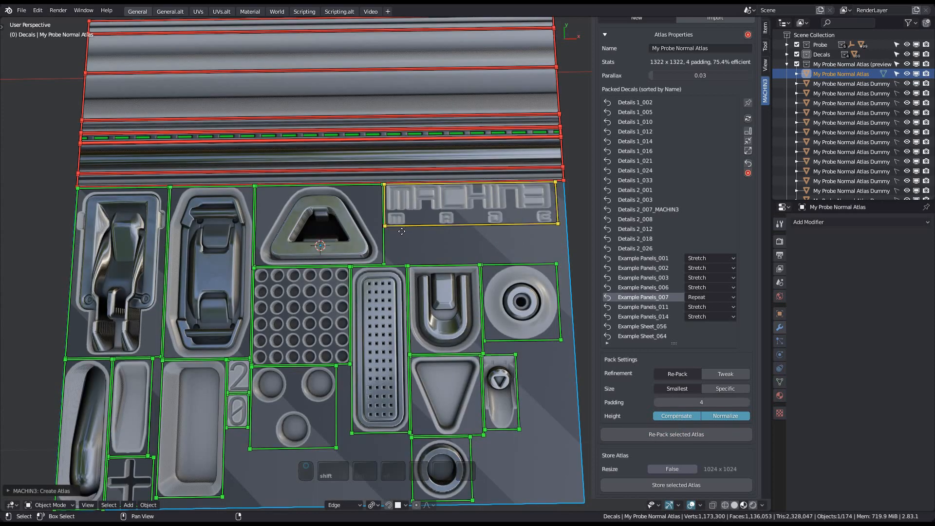
scroll(400, 250, down, 2)
shift+middle_drag(400, 223, 411, 263)
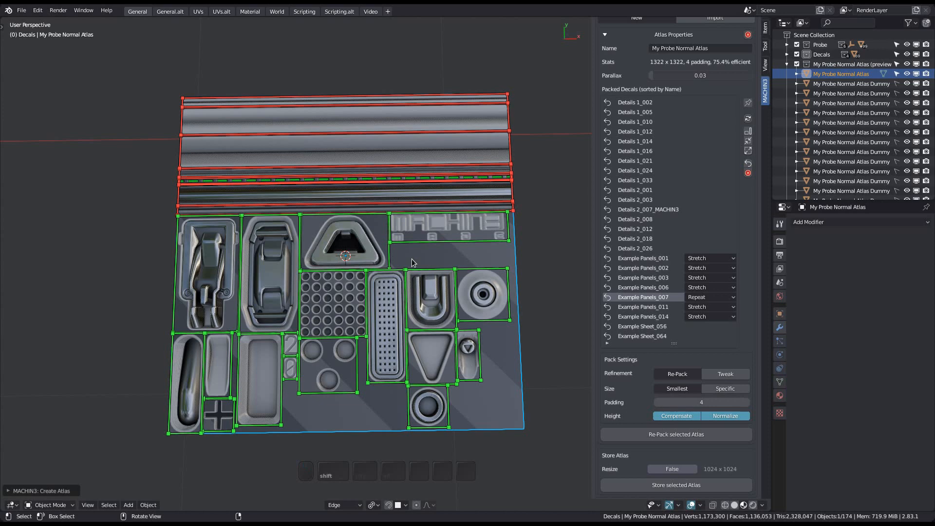
shift+middle_drag(464, 295, 465, 269)
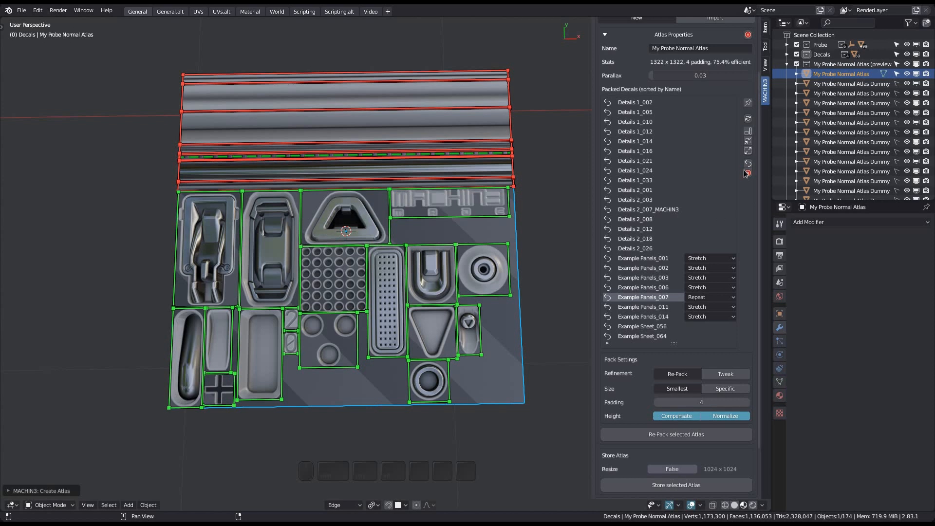
Scale all decals down, including the stretched and repeated panels, and re-pack the atlas.
click(749, 145)
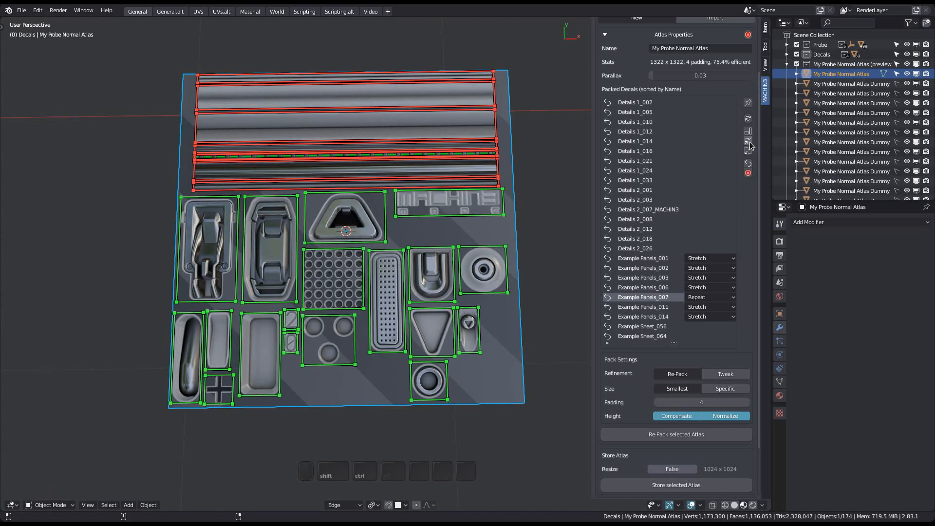
click(750, 145)
click(623, 429)
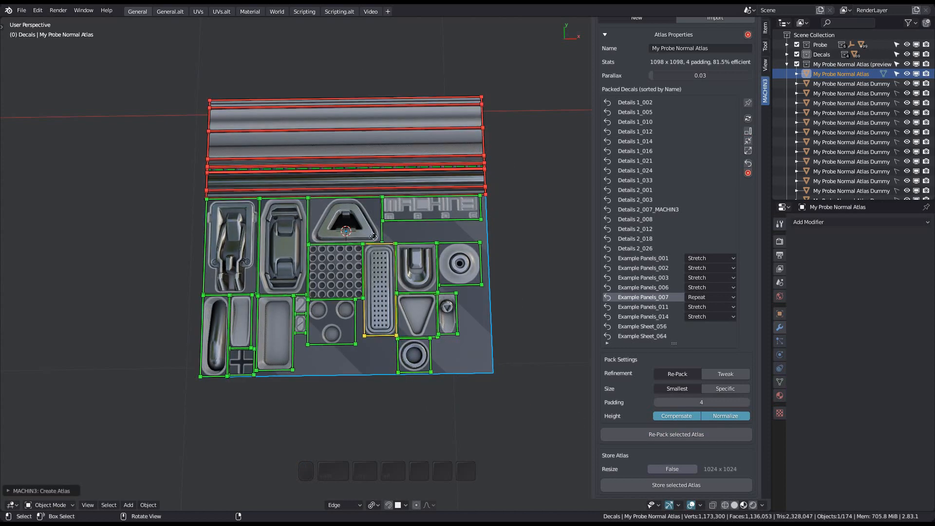
scroll(373, 236, up, 2)
shift+middle_drag(469, 285, 486, 277)
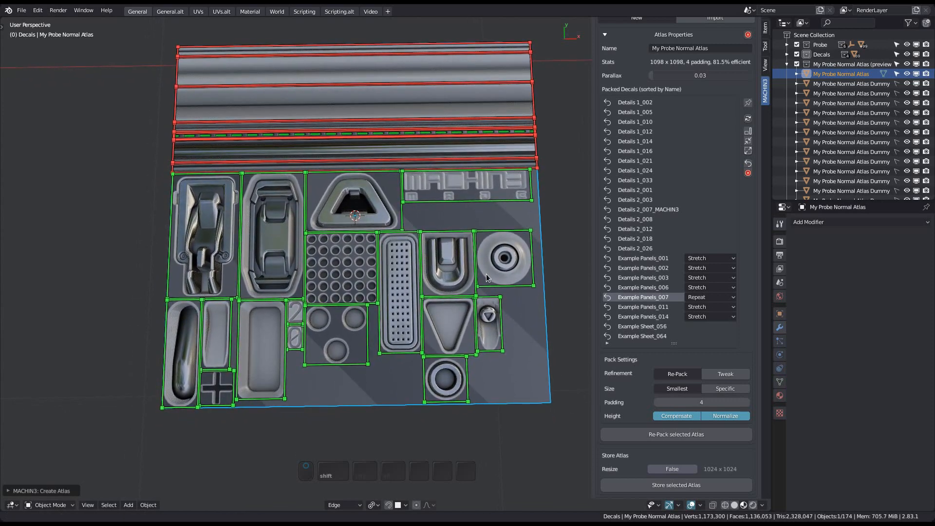
Examine the parallax depth of the large detail decals in the atlas from a low angle.
middle_drag(336, 336, 314, 304)
scroll(292, 338, up, 4)
shift+middle_drag(314, 304, 375, 287)
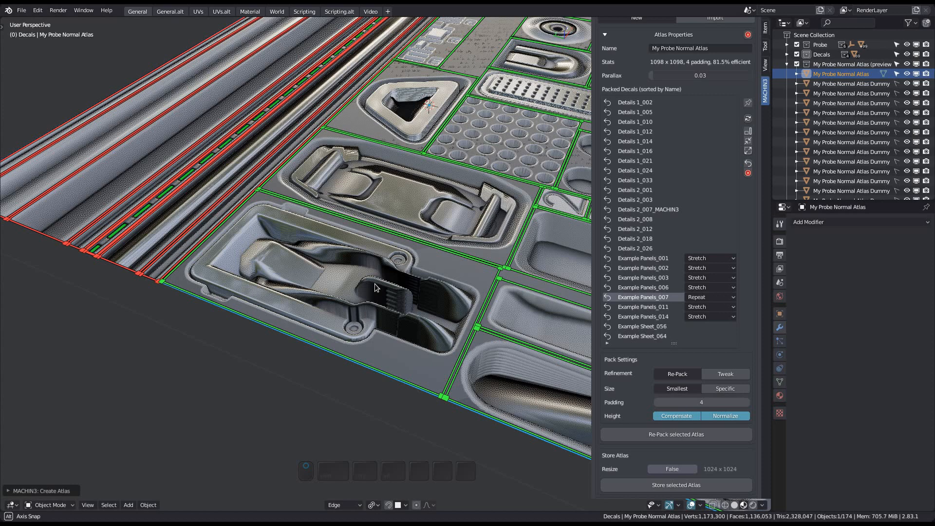
middle_drag(375, 287, 296, 311)
scroll(318, 315, down, 4)
Select decal Details 2_012 on the probe and focus the view on it.
shift+middle_drag(202, 302, 381, 262)
scroll(381, 263, down, 4)
shift+middle_drag(243, 286, 409, 265)
scroll(407, 264, down, 3)
middle_drag(307, 247, 286, 338)
scroll(288, 336, up, 4)
click(343, 237)
key(f)
Run Adjust Decal on Details 2_012 in Parallax mode to vary its parallax amount.
middle_drag(343, 239, 368, 283)
key(d)
key(a)
key(d)
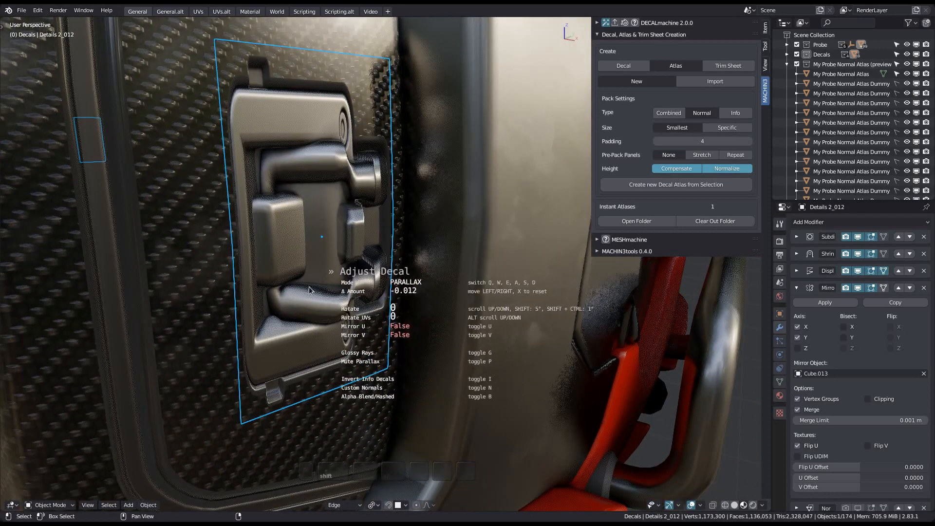
click(244, 295)
Select the My Probe Normal Atlas preview and focus the view on it.
scroll(333, 335, down, 12)
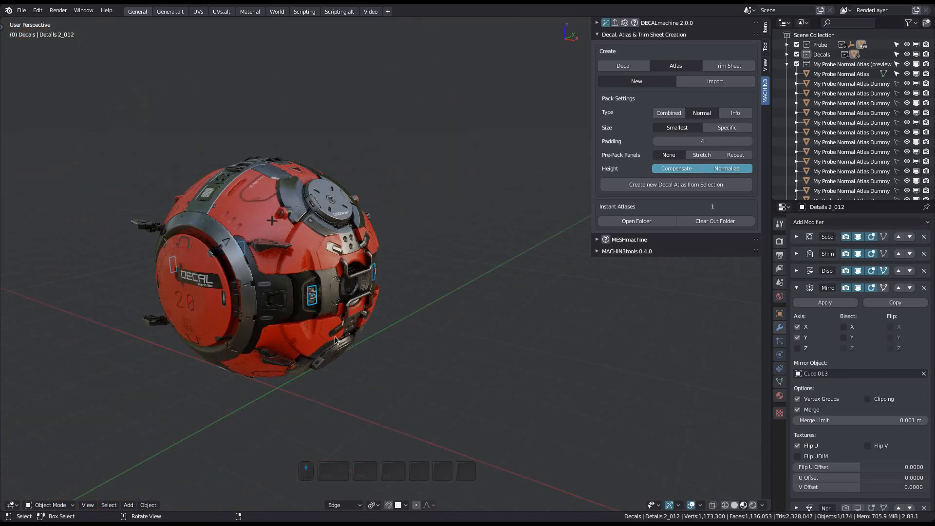
shift+middle_drag(526, 408, 274, 188)
middle_drag(423, 351, 451, 395)
click(451, 395)
key(f)
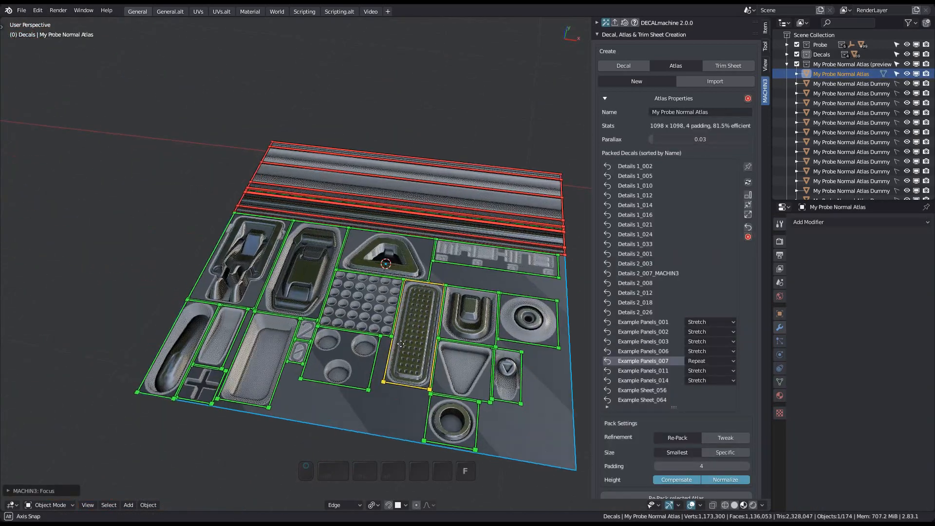
Re-pack the selected atlas with the Compensate and Normalize height options on, and inspect the decals' depth.
middle_drag(343, 308, 414, 317)
scroll(352, 321, up, 3)
scroll(655, 424, down, 4)
click(675, 424)
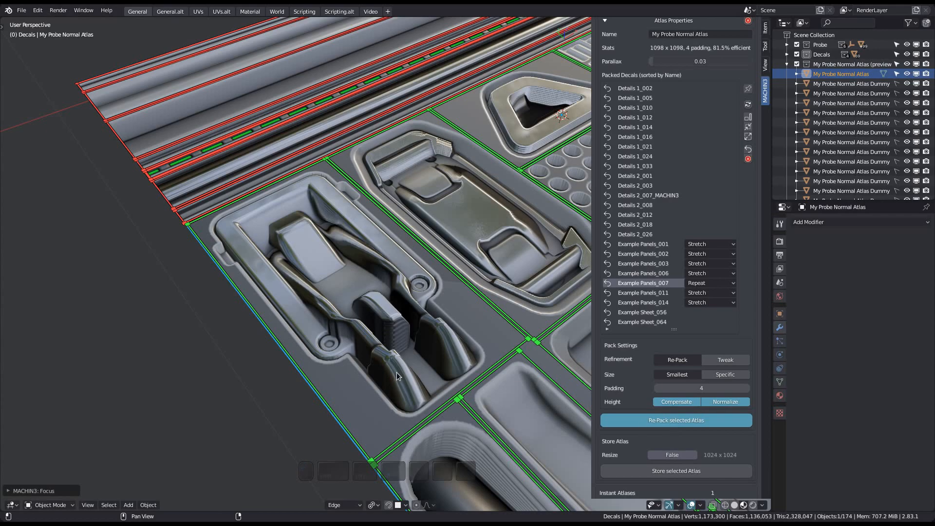
scroll(336, 308, down, 3)
middle_drag(335, 308, 346, 270)
middle_drag(350, 290, 340, 292)
shift+middle_drag(477, 295, 390, 299)
scroll(391, 292, down, 1)
Deselect everything, open the instant atlases folder in the file manager, and browse the atlas textures down to height.png.
key(a)
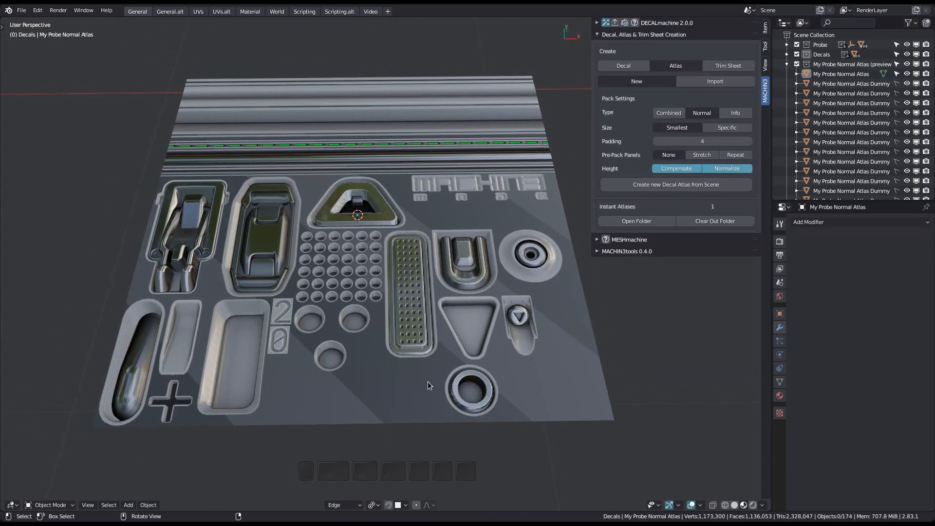
click(618, 222)
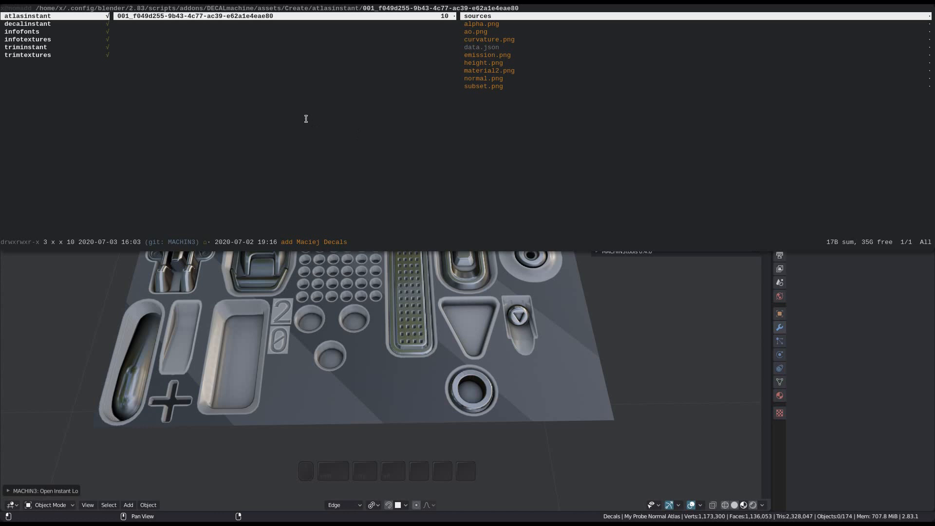
key(Right)
key(Down)
key(Down)
key(Down)
key(Down)
key(Down)
key(Down)
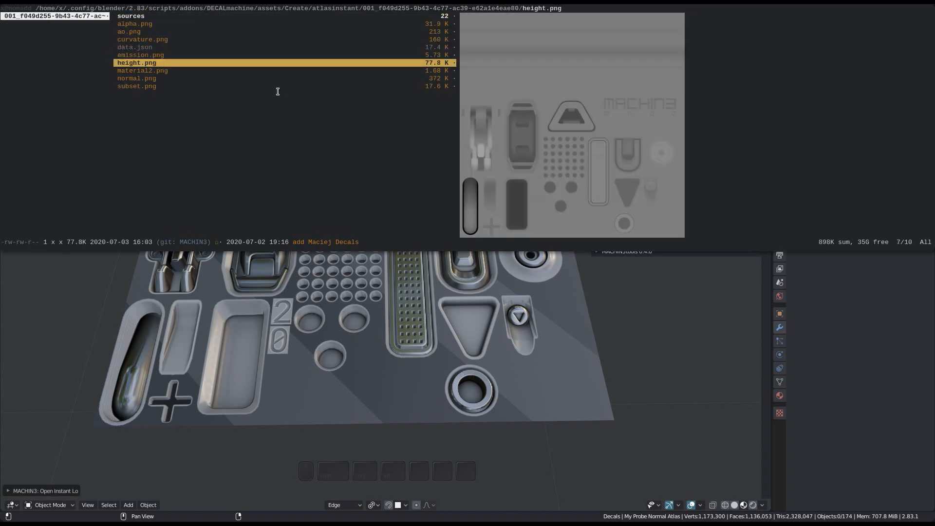
View the atlas's height.png enlarged and examine the decals' grey levels around the image.
key(Right)
middle_drag(145, 213, 160, 213)
drag(163, 188, 129, 144)
mouse_move(41, 175)
middle_down()
mouse_move(111, 200)
mouse_move(58, 178)
middle_up()
drag(294, 110, 259, 144)
middle_drag(287, 116, 269, 106)
middle_drag(102, 107, 69, 101)
middle_drag(185, 114, 201, 121)
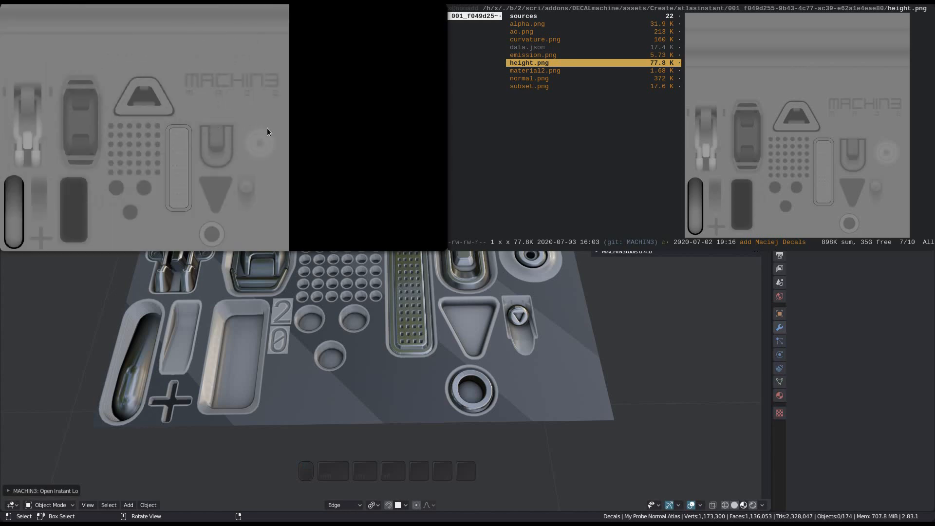
key(q)
key(F12)
Re-pack the selected My Probe Normal Atlas with height Compensate on and Normalize off.
shift+middle_drag(302, 362, 354, 351)
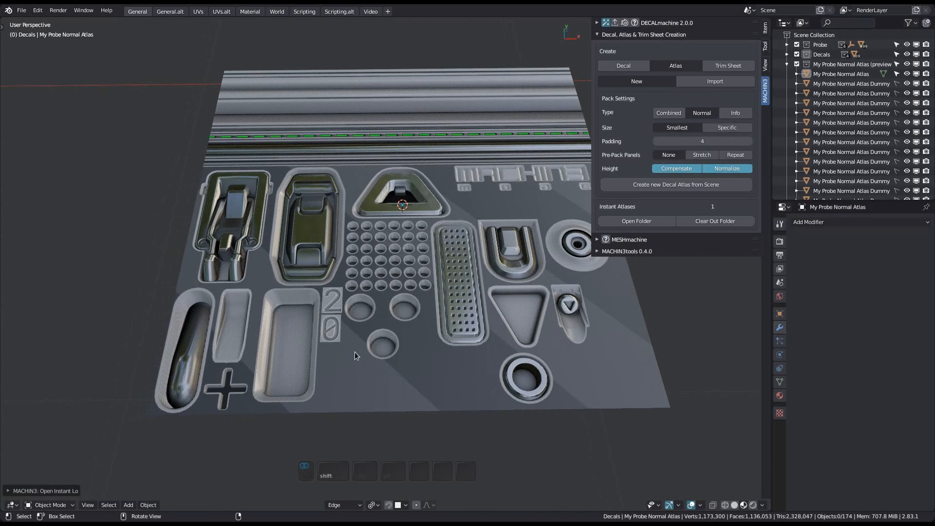
click(444, 375)
scroll(682, 370, down, 5)
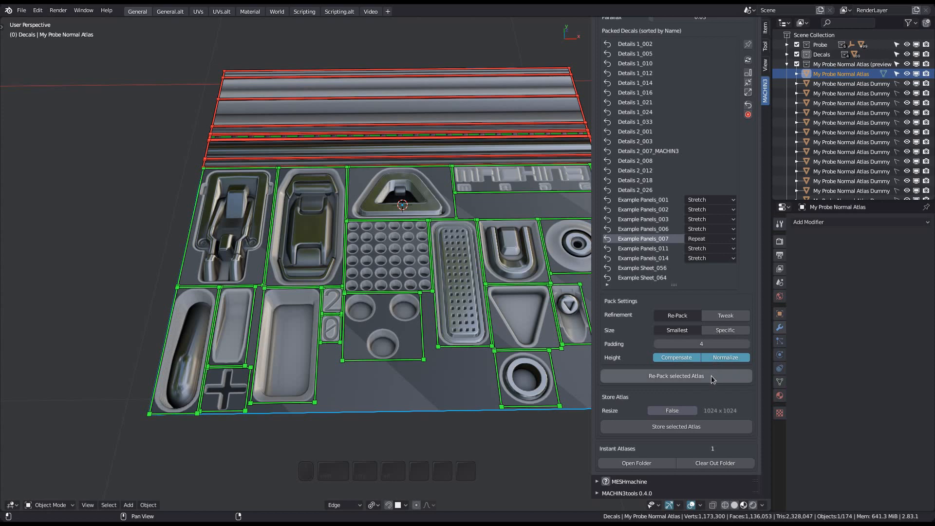
click(677, 375)
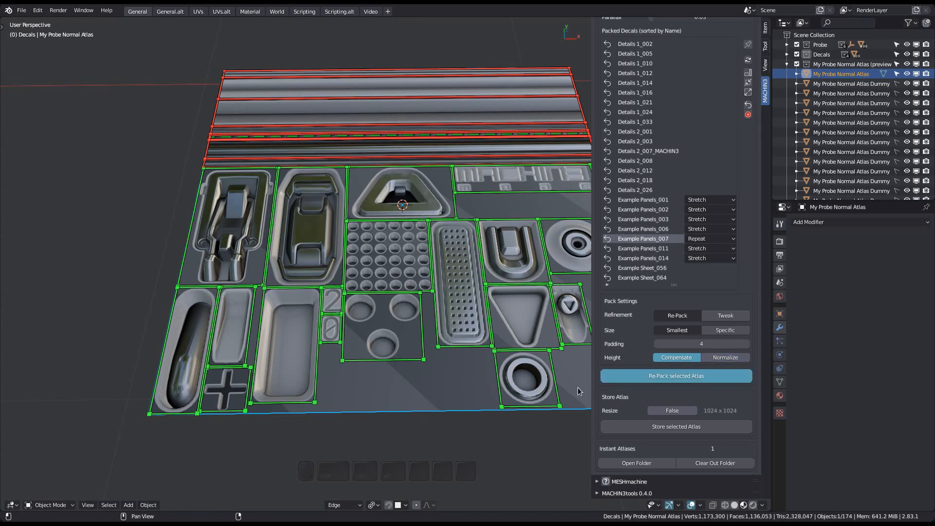
View the regenerated height.png full screen and examine its contrast without height normalization.
key(F12)
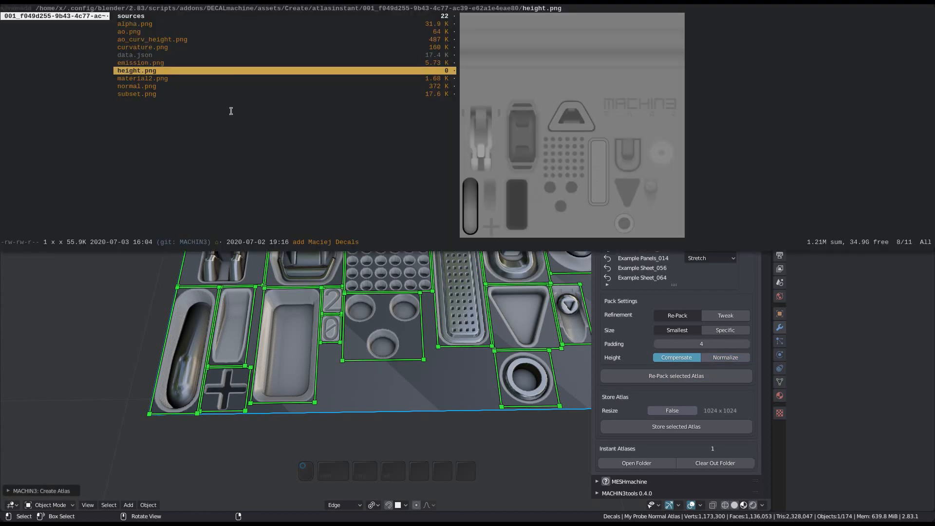
key(Up)
key(Down)
key(Right)
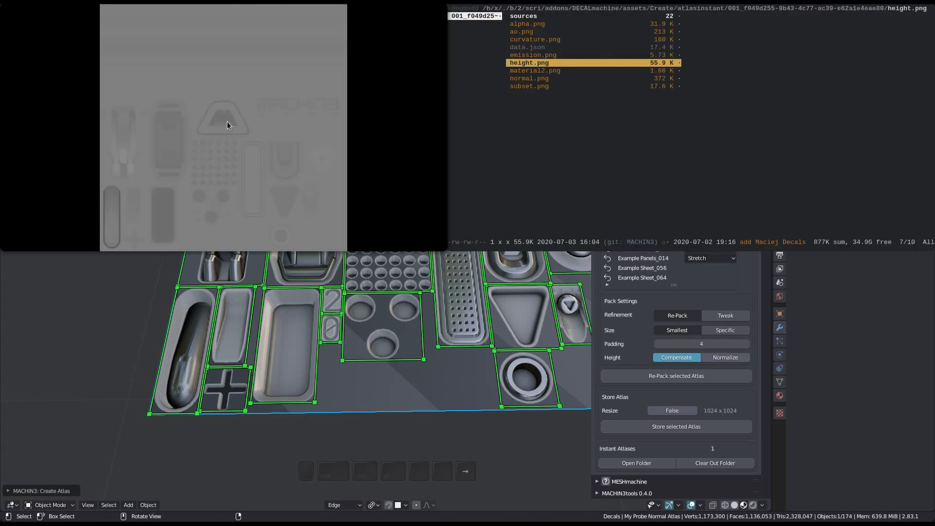
key(f)
scroll(297, 506, up, 7)
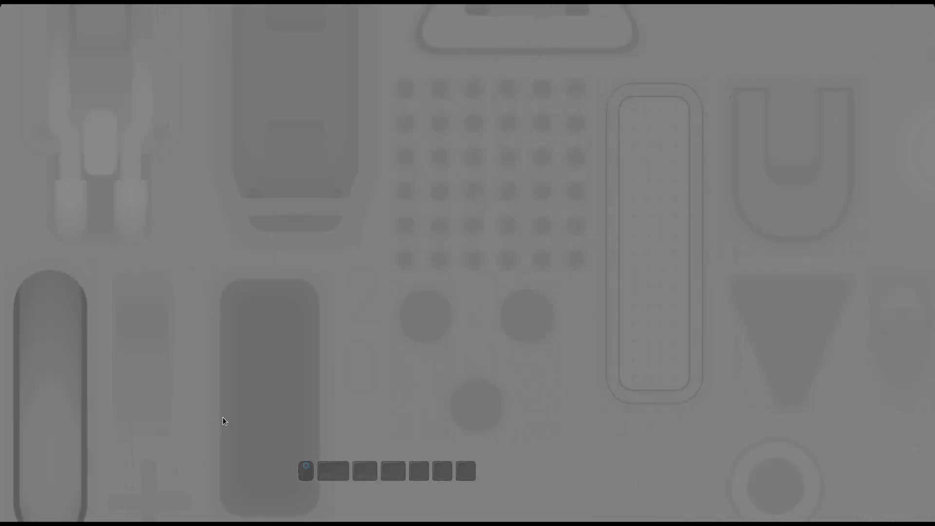
scroll(402, 316, down, 6)
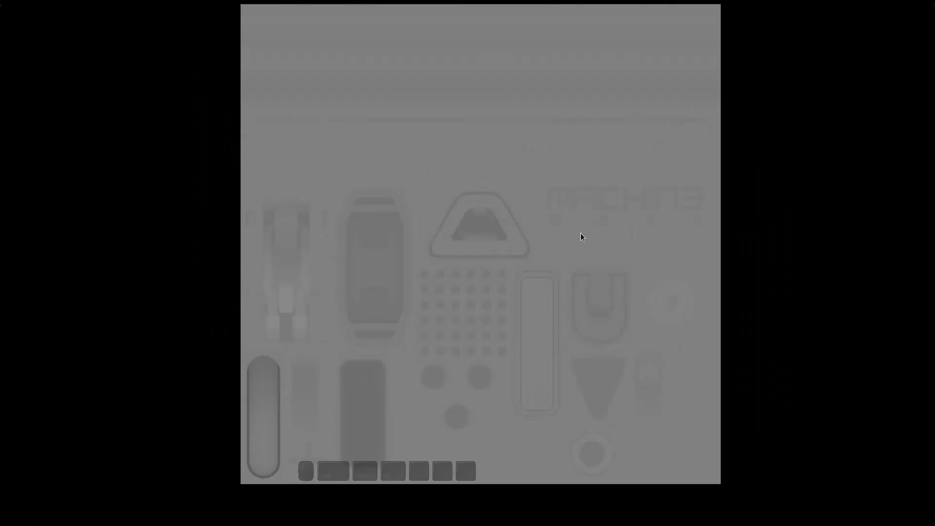
key(q)
key(F12)
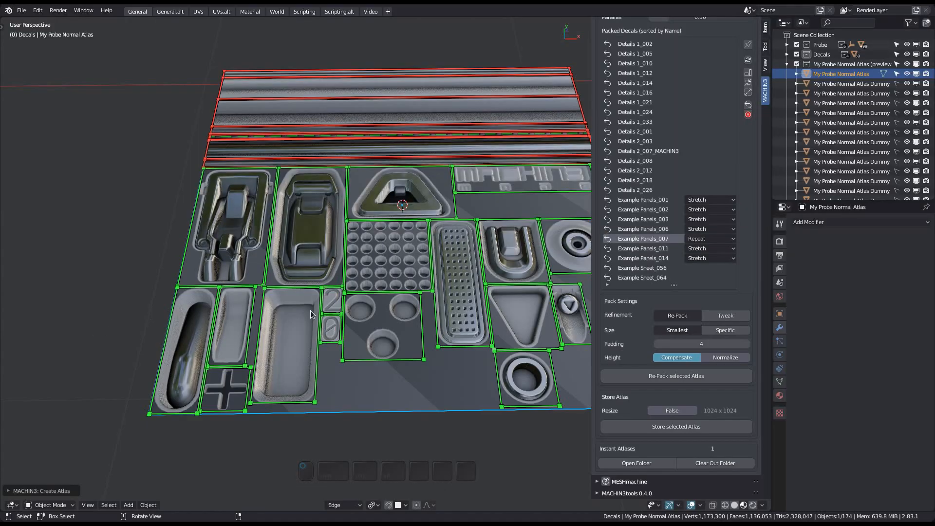
Re-pack the selected atlas with both the Compensate and Normalize height options off.
shift+middle_drag(369, 310, 372, 303)
click(671, 357)
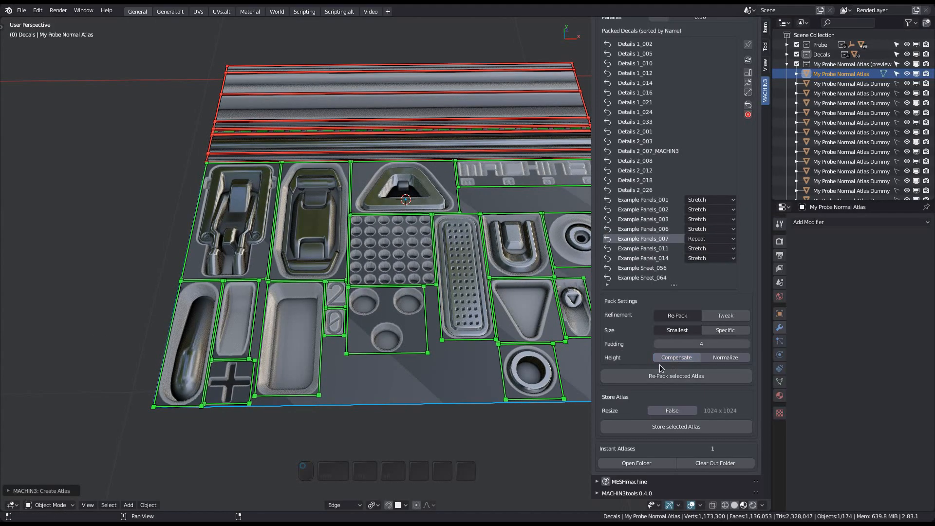
click(388, 345)
click(669, 379)
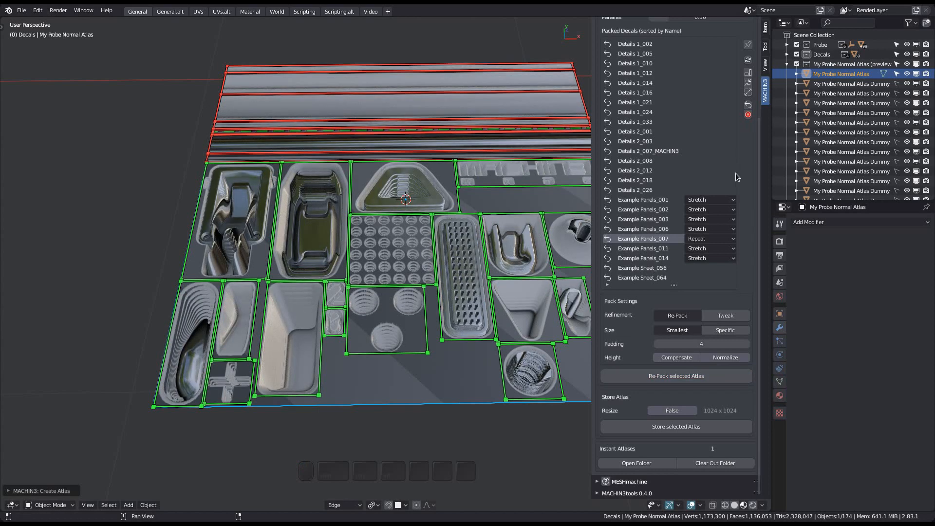
Scale the cross-shaped decal Details 2_008 down to a fraction of its size and re-pack the atlas.
scroll(712, 171, up, 6)
shift+drag(683, 140, 654, 140)
scroll(280, 301, up, 1)
shift+middle_drag(273, 347, 335, 311)
scroll(341, 295, up, 3)
click(335, 311)
key(s)
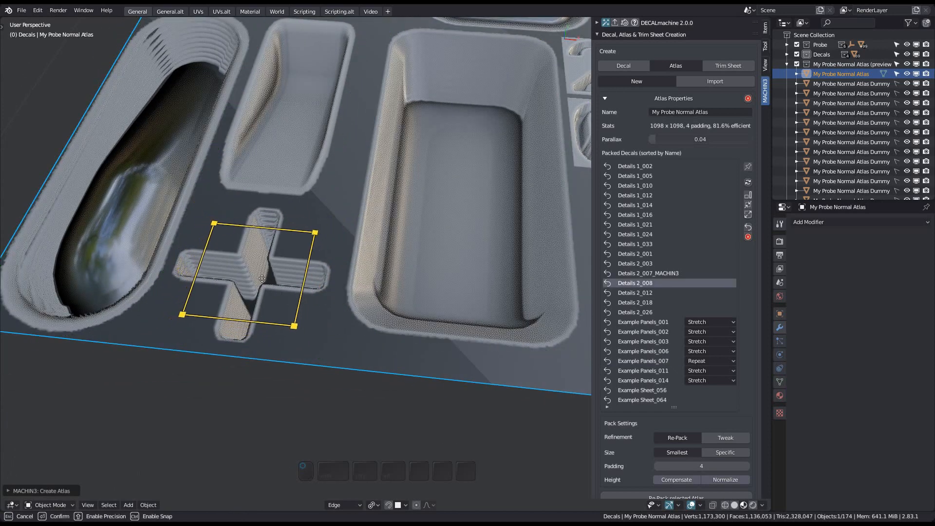
click(216, 259)
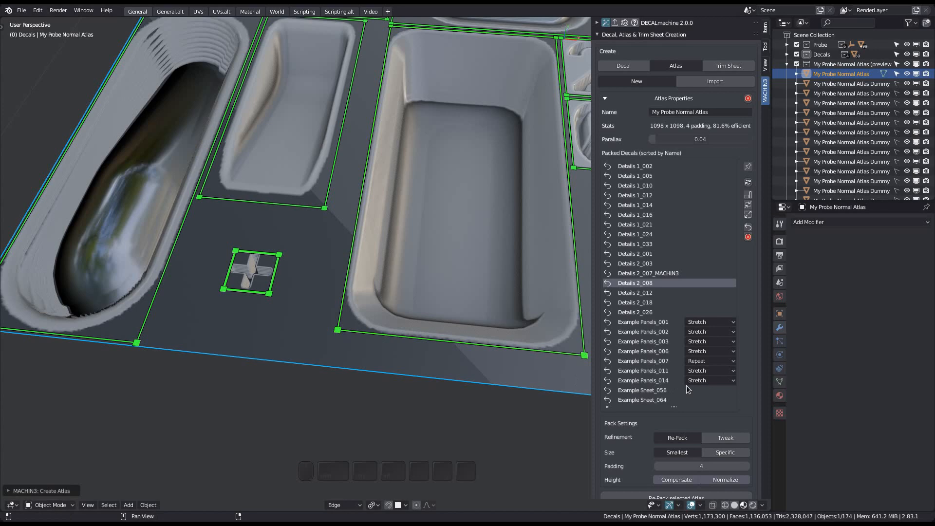
scroll(688, 387, down, 2)
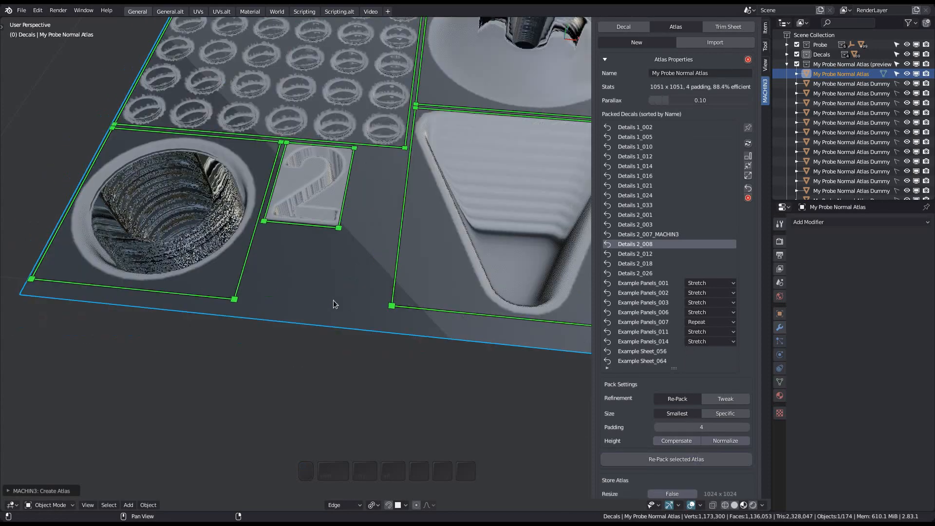
Examine the parallax depth across the re-packed decals, ending with a close look at the shrunken cross decal.
shift+middle_drag(535, 280, 291, 301)
scroll(291, 301, down, 2)
shift+middle_drag(407, 305, 179, 337)
scroll(179, 337, down, 1)
shift+middle_drag(379, 323, 119, 325)
scroll(282, 297, down, 1)
middle_drag(282, 295, 327, 306)
scroll(354, 307, up, 4)
scroll(391, 156, up, 3)
shift+middle_drag(391, 157, 362, 237)
ctrl+middle_drag(332, 276, 342, 283)
mouse_move(342, 284)
middle_down()
mouse_move(359, 298)
mouse_move(357, 283)
middle_up()
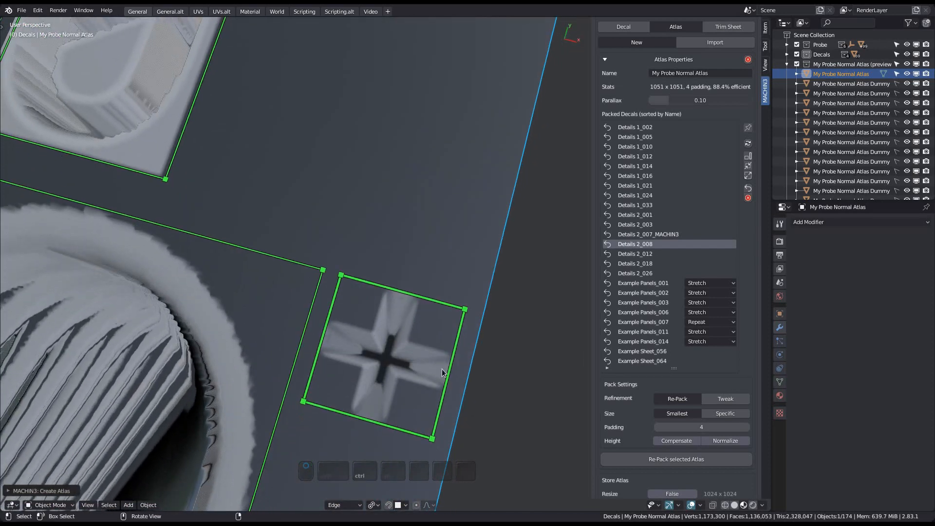
Re-pack the selected atlas with both the Compensate and Normalize height options on.
scroll(442, 375, down, 4)
shift+middle_drag(417, 265, 453, 224)
scroll(487, 214, down, 4)
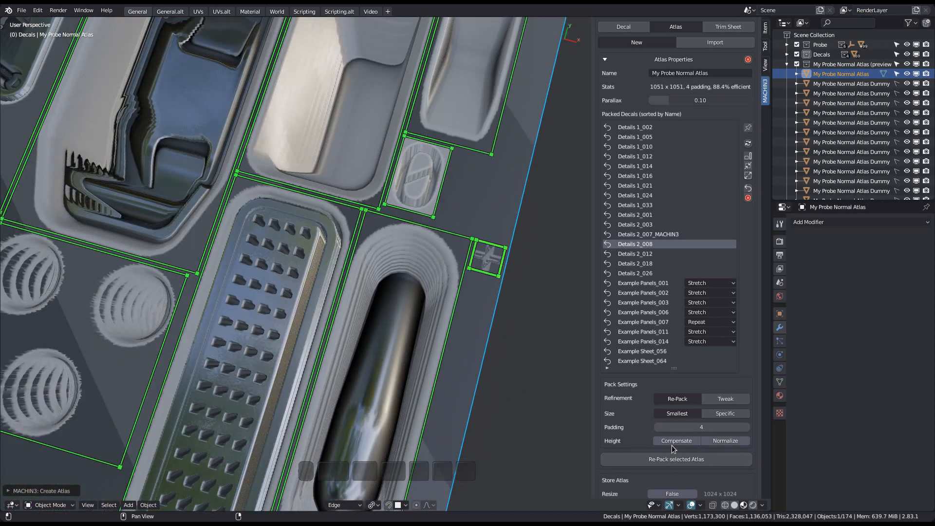
shift+middle_drag(496, 393, 475, 391)
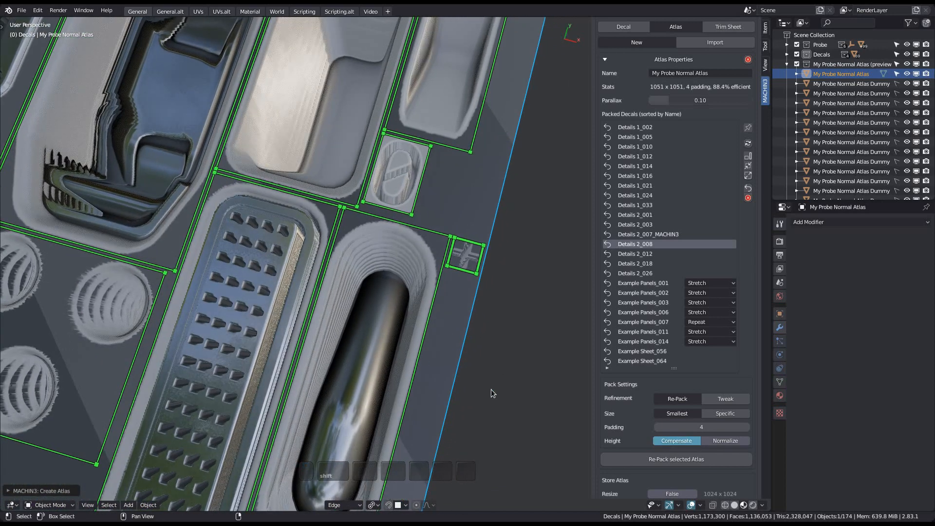
click(690, 458)
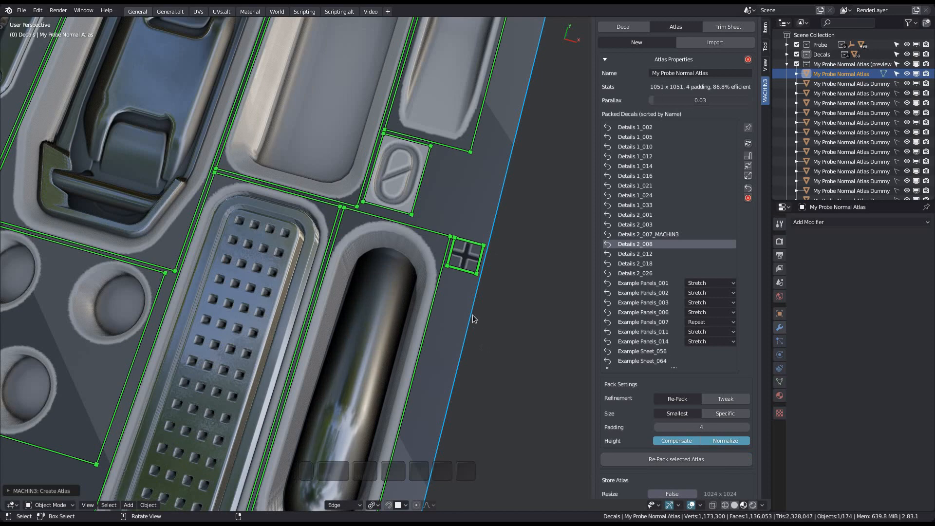
Scale the cross-shaped decal Details 2_008 up and re-pack the selected atlas.
shift+middle_drag(453, 273, 382, 176)
ctrl+middle_drag(378, 226, 403, 235)
drag(384, 236, 370, 307)
ctrl+middle_drag(370, 307, 520, 271)
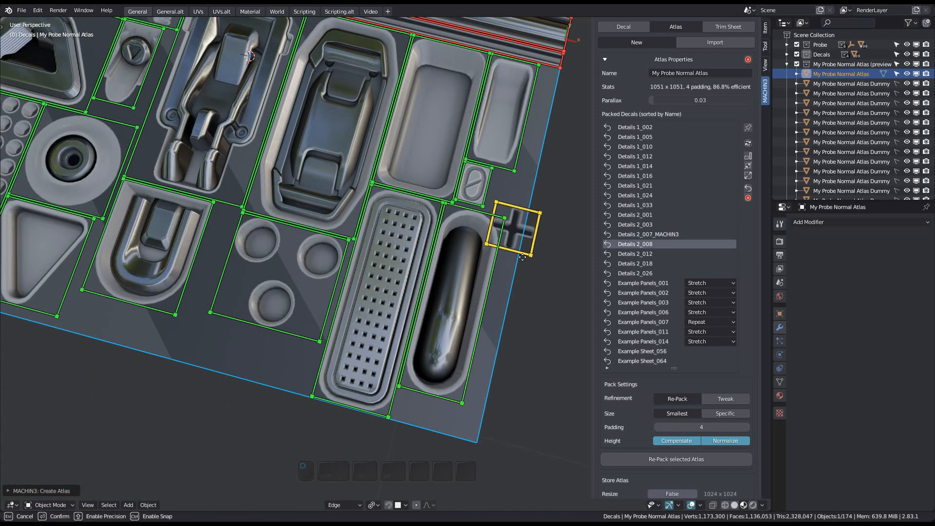
click(664, 459)
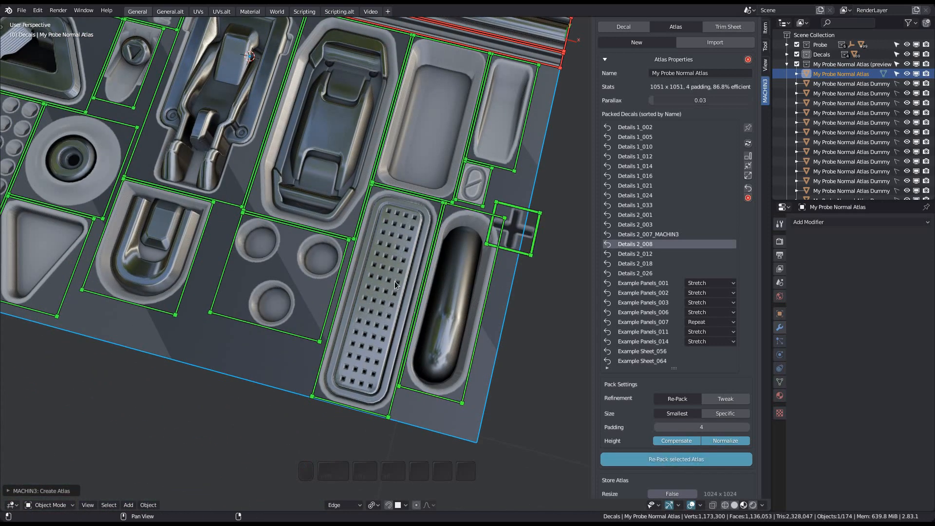
Examine the new arrangement and the depth of the decals in the re-packed atlas.
shift+middle_drag(100, 171, 271, 233)
shift+middle_drag(117, 414, 273, 284)
scroll(263, 289, up, 4)
scroll(273, 284, down, 5)
middle_drag(431, 273, 331, 370)
shift+middle_drag(364, 225, 399, 197)
scroll(388, 337, up, 1)
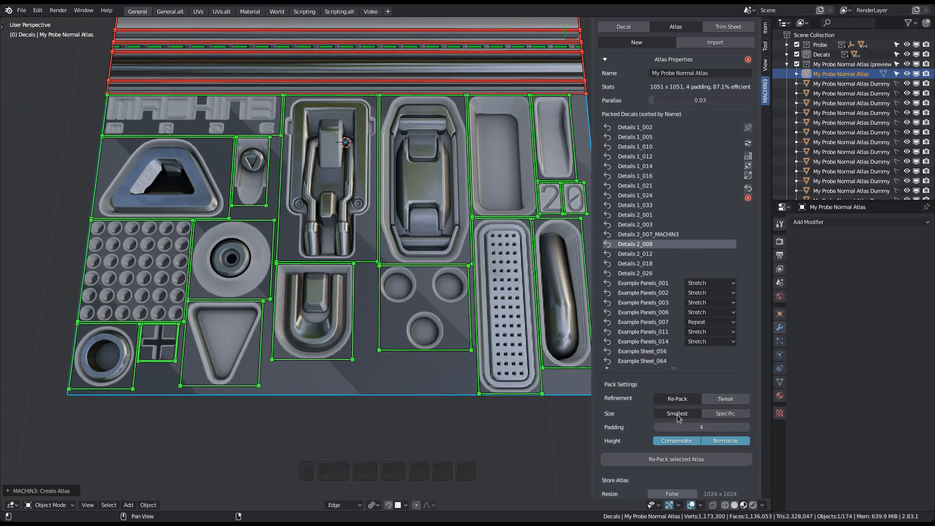
Switch the atlas refinement mode from Re-Pack to Tweak.
scroll(633, 385, down, 4)
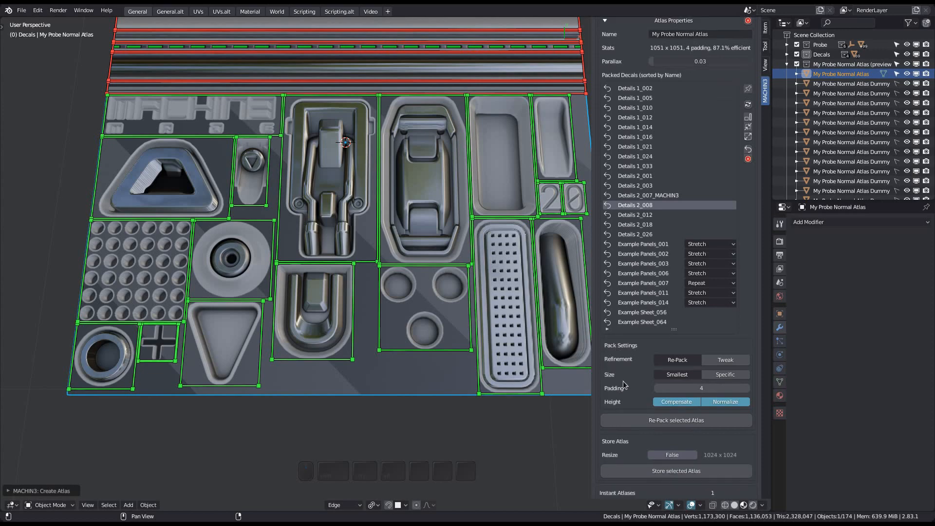
shift+middle_drag(388, 212, 381, 257)
click(725, 321)
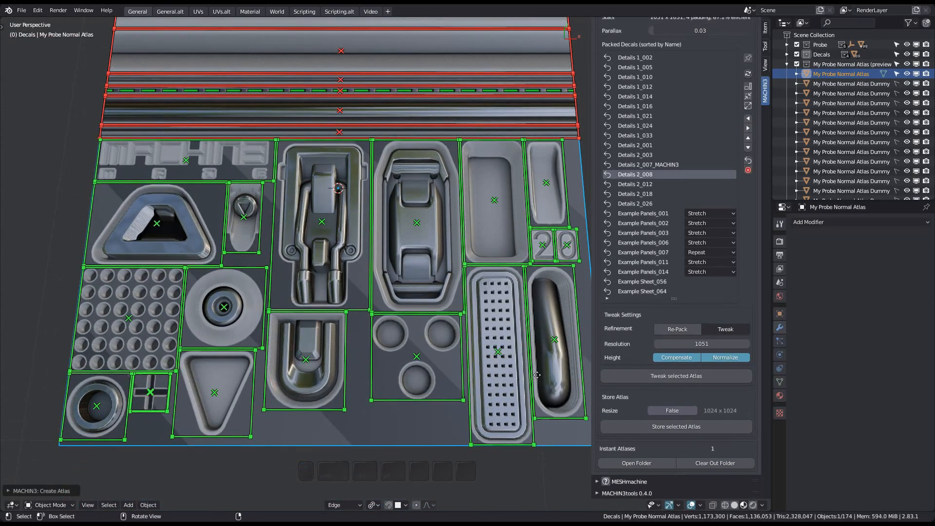
Check the placement of the three-hole decal in the atlas and in its normal.png texture.
shift+middle_drag(483, 341, 481, 290)
scroll(420, 314, up, 2)
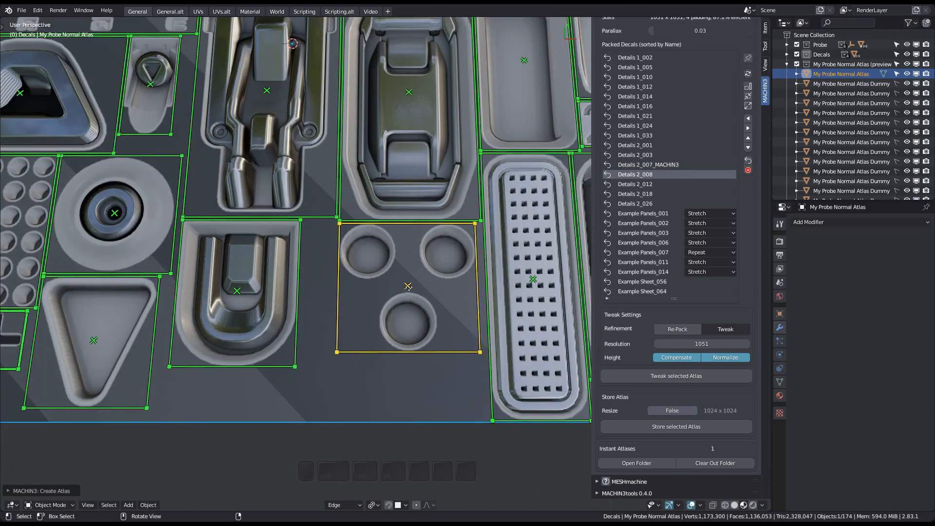
key(F12)
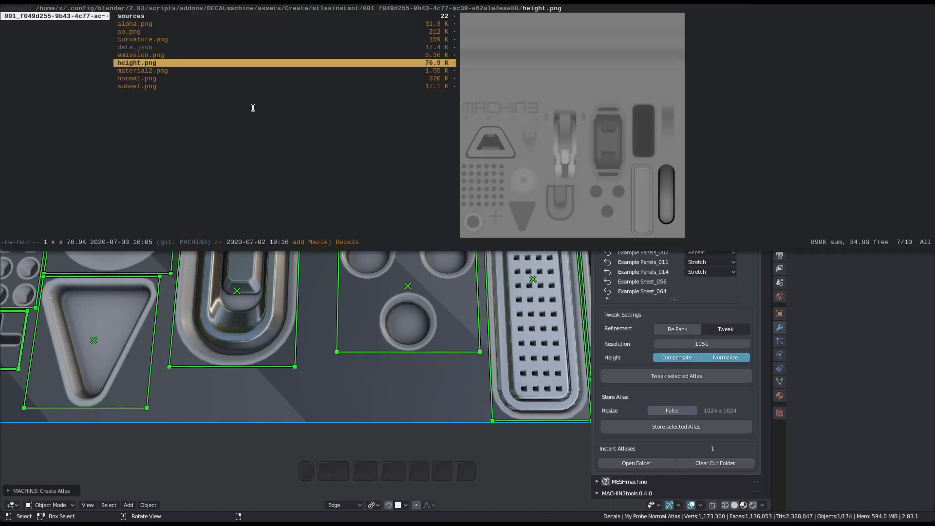
key(Down)
key(Down)
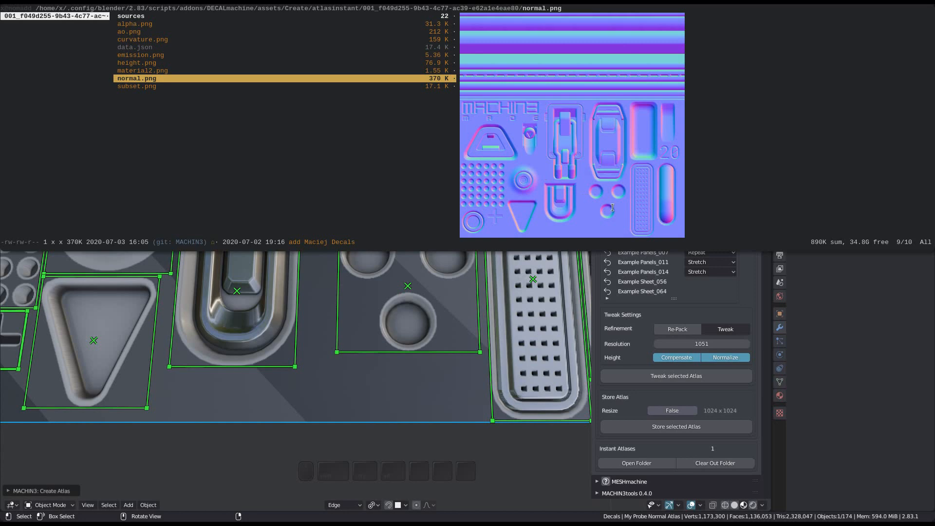
key(F12)
Move the three-hole decal Details 1_002 down and the cross decal Details 2_008 into the gap above it.
drag(407, 287, 373, 338)
shift+middle_drag(260, 336, 377, 300)
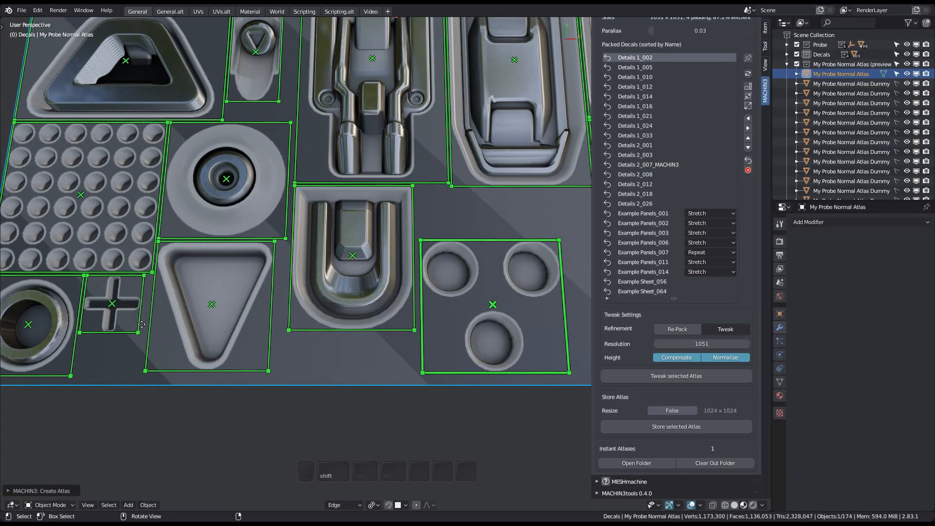
drag(129, 302, 554, 224)
shift+middle_drag(553, 225, 456, 244)
scroll(449, 245, up, 3)
drag(448, 245, 491, 229)
shift+middle_drag(407, 347, 428, 285)
scroll(387, 314, down, 3)
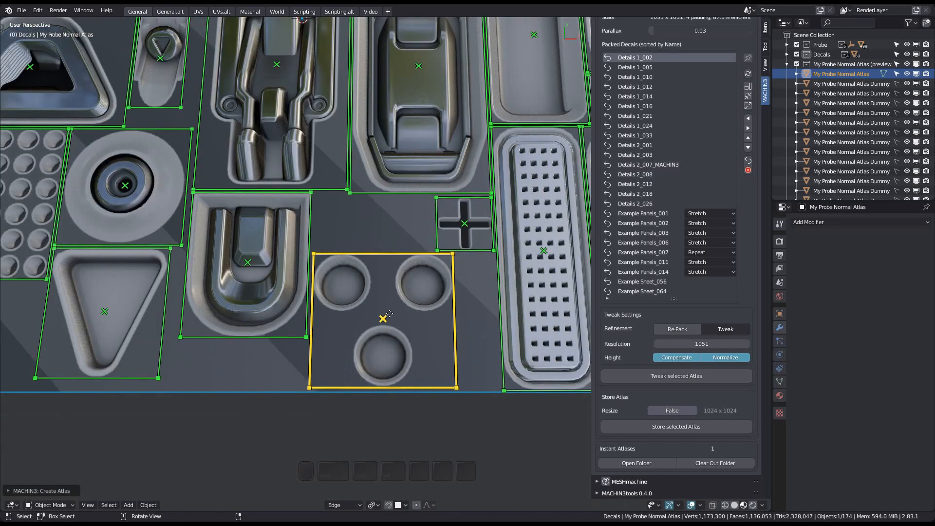
Fine-tune the position of the three-hole decal Details 1_002 and apply Tweak to the selected atlas.
scroll(390, 327, up, 2)
drag(381, 327, 381, 327)
click(382, 326)
scroll(381, 326, down, 3)
shift+middle_drag(428, 271, 438, 271)
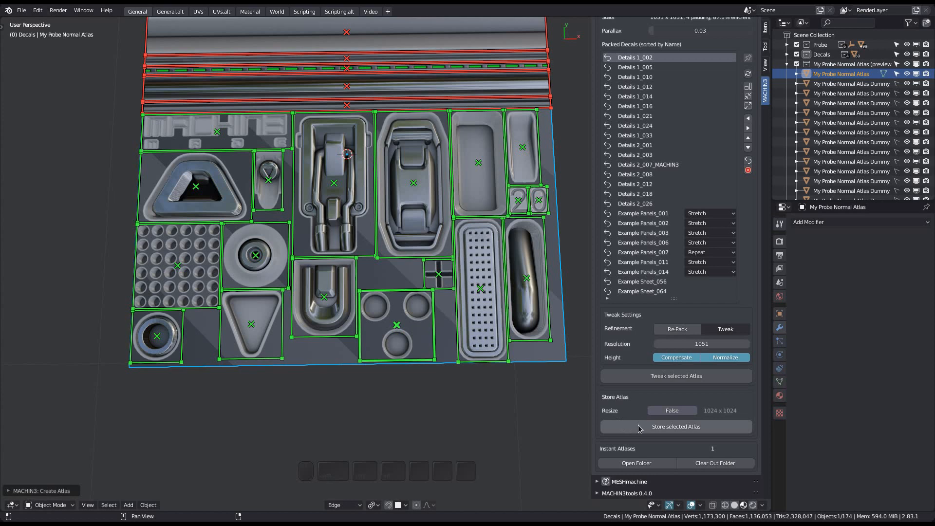
click(608, 374)
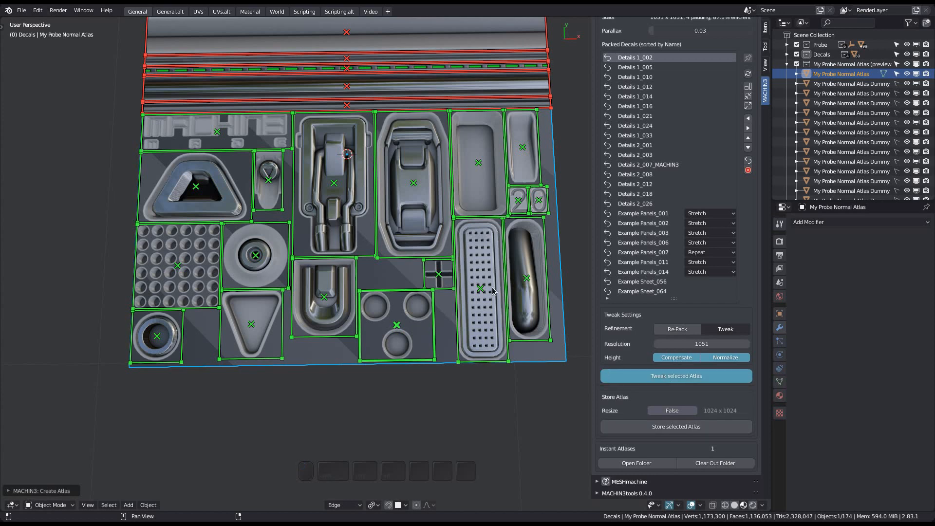
View normal.png enlarged and inspect the new positions of the three-hole and cross decals.
key(F12)
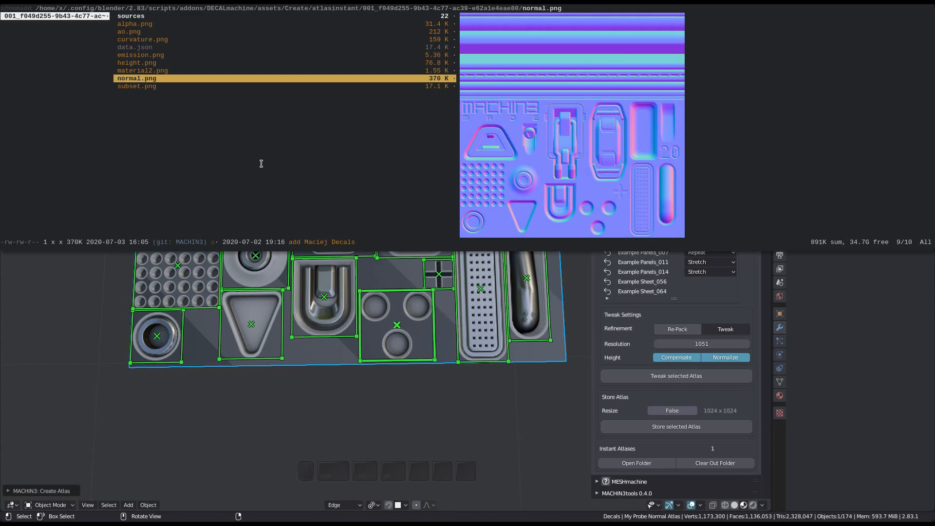
key(Return)
scroll(276, 220, up, 8)
drag(282, 190, 319, 128)
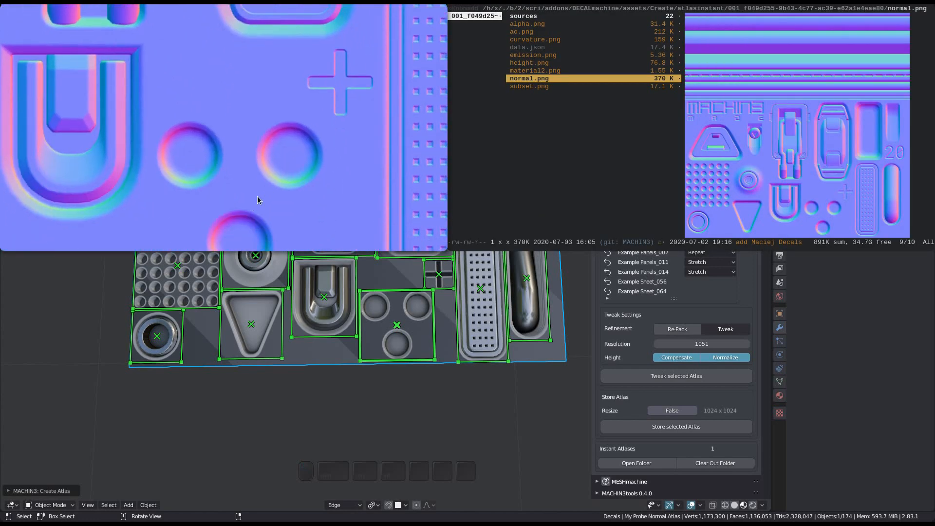
key(q)
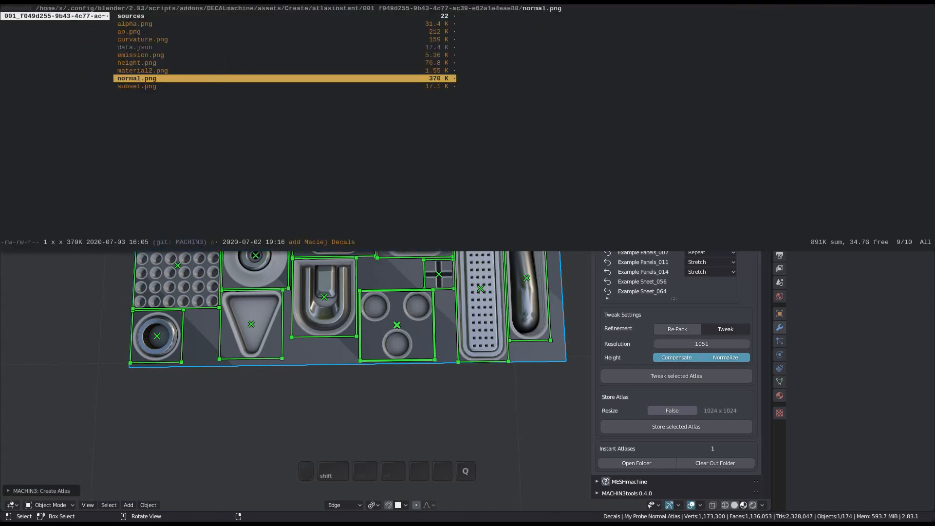
key(F12)
Move the U-shaped decal down and the capsule decal Details 1_021 past the atlas's right edge, and tweak the selected atlas.
shift+middle_drag(422, 377, 428, 393)
scroll(342, 328, up, 3)
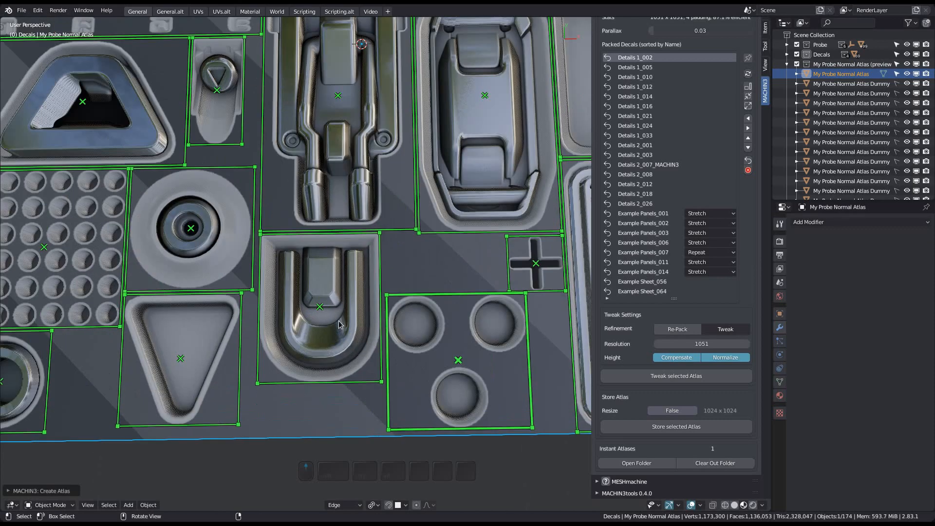
drag(322, 312, 319, 348)
shift+middle_drag(447, 335, 160, 307)
drag(376, 256, 440, 264)
scroll(441, 266, down, 2)
shift+middle_drag(529, 365, 587, 366)
click(654, 375)
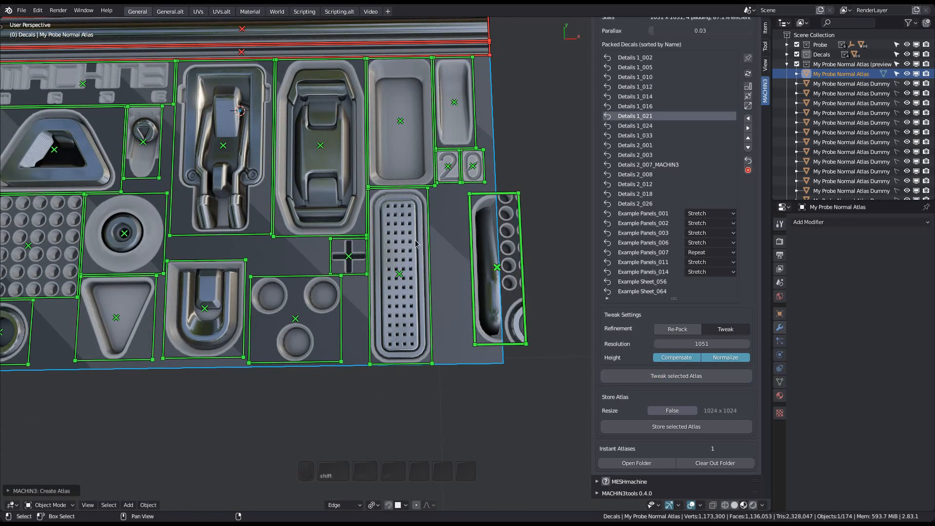
View normal.png enlarged in the file manager and inspect the capsule decal cut off at the atlas's right edge.
shift+middle_drag(416, 237, 426, 259)
key(F12)
key(Up)
key(Down)
key(Right)
scroll(350, 201, up, 3)
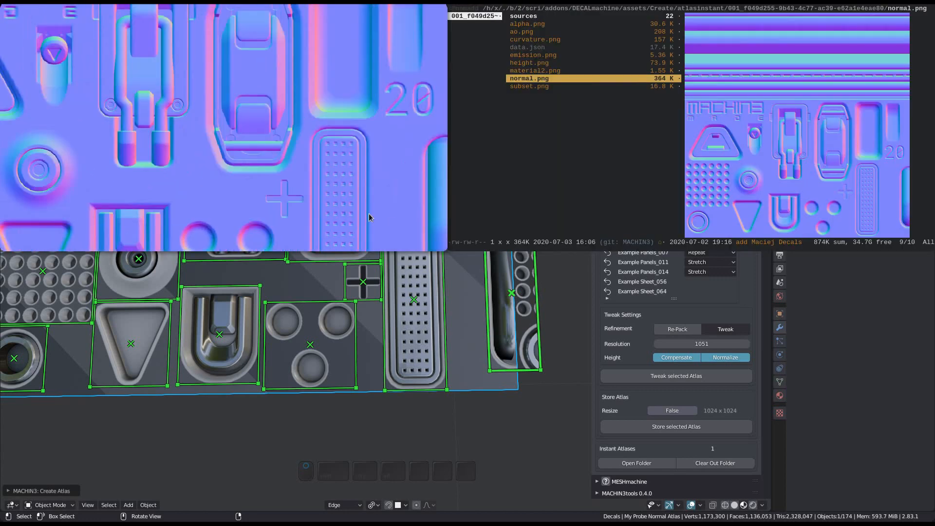
scroll(410, 98, down, 4)
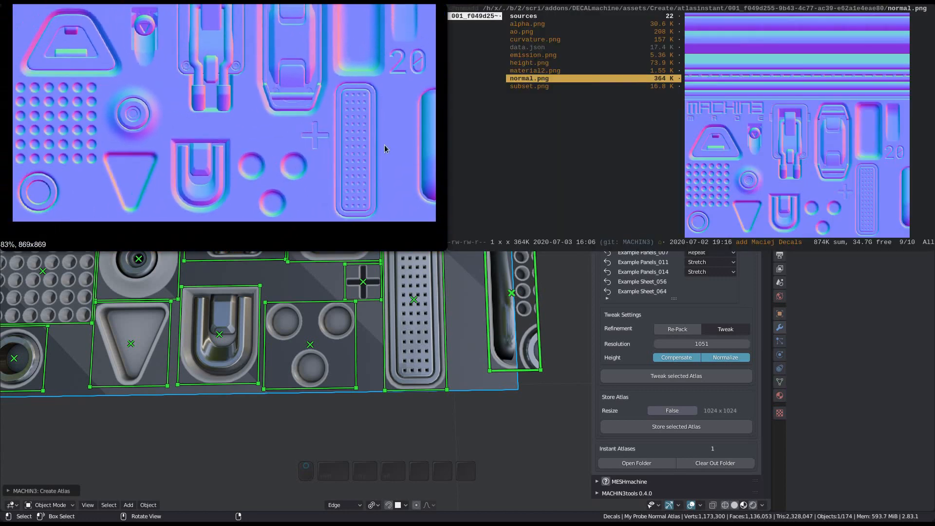
key(q)
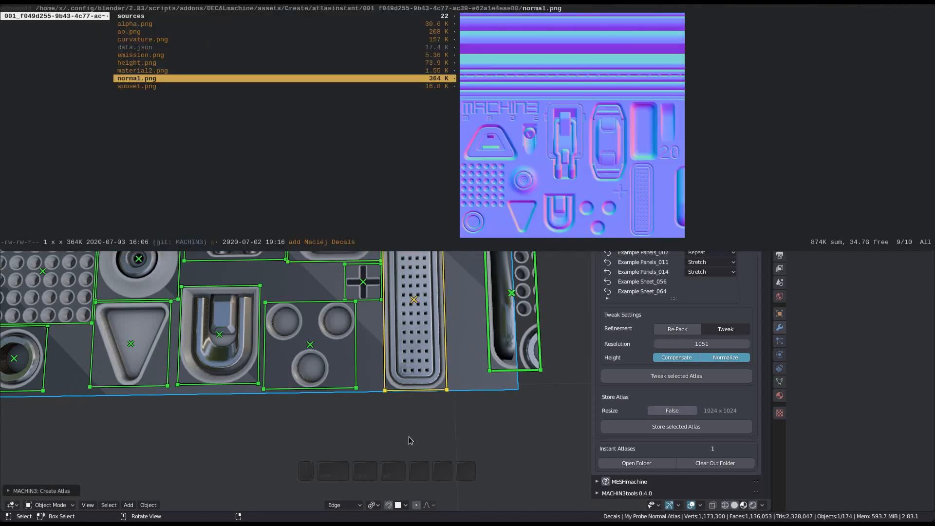
key(q)
Move the capsule decal Details 1_021 back inside the atlas's right edge and tweak the selected atlas.
click(517, 291)
drag(517, 291, 483, 285)
shift+middle_drag(418, 298, 457, 280)
click(660, 380)
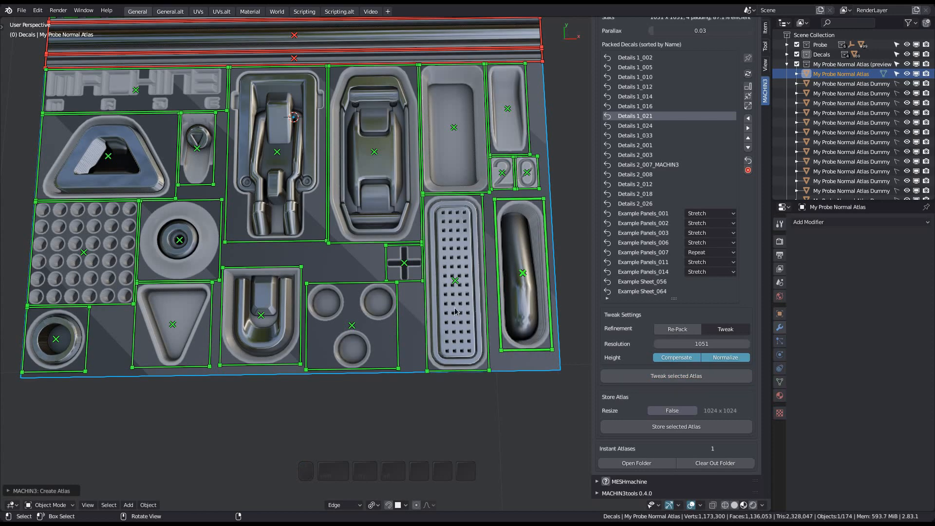
Set the tweak resolution to 1024 and apply Tweak to the selected atlas.
middle_drag(419, 217, 448, 290)
scroll(702, 362, up, 3)
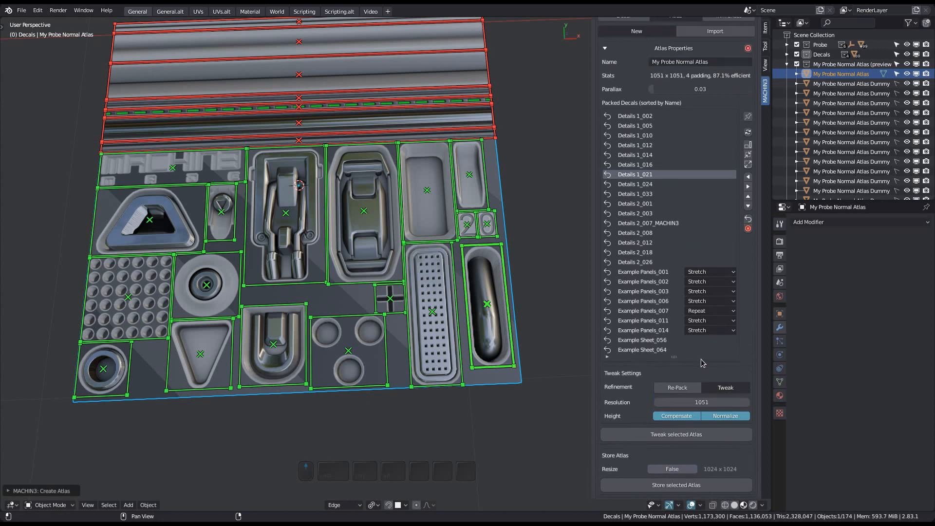
scroll(702, 355, up, 3)
scroll(717, 398, down, 1)
click(720, 433)
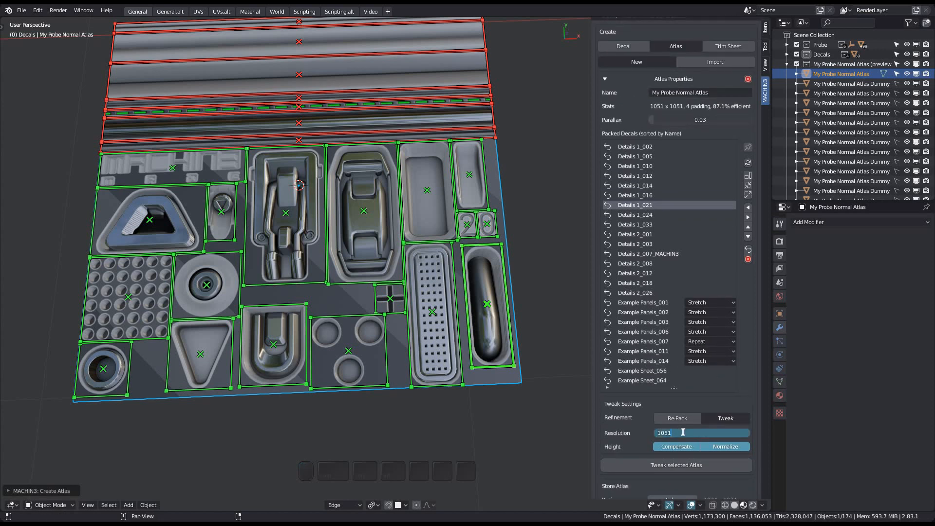
key(BackSpace)
key(BackSpace)
text(2)
key(Return)
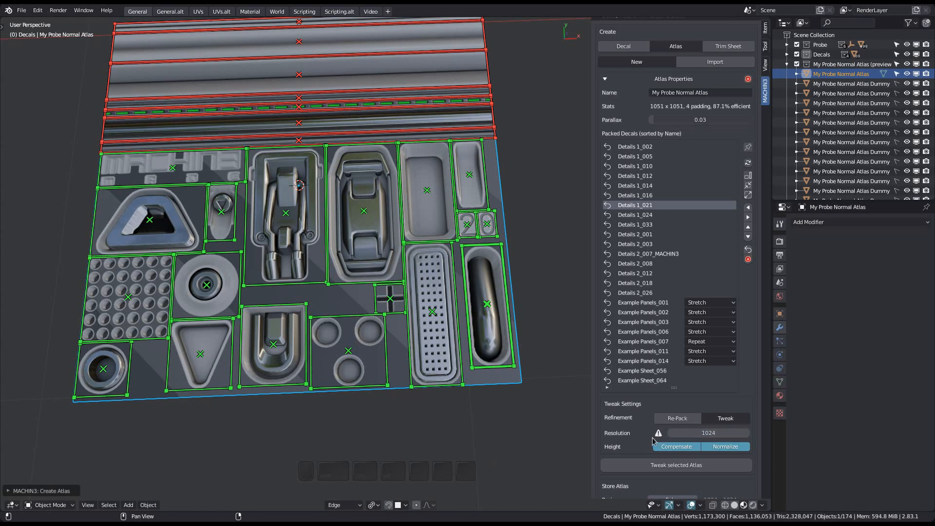
click(660, 463)
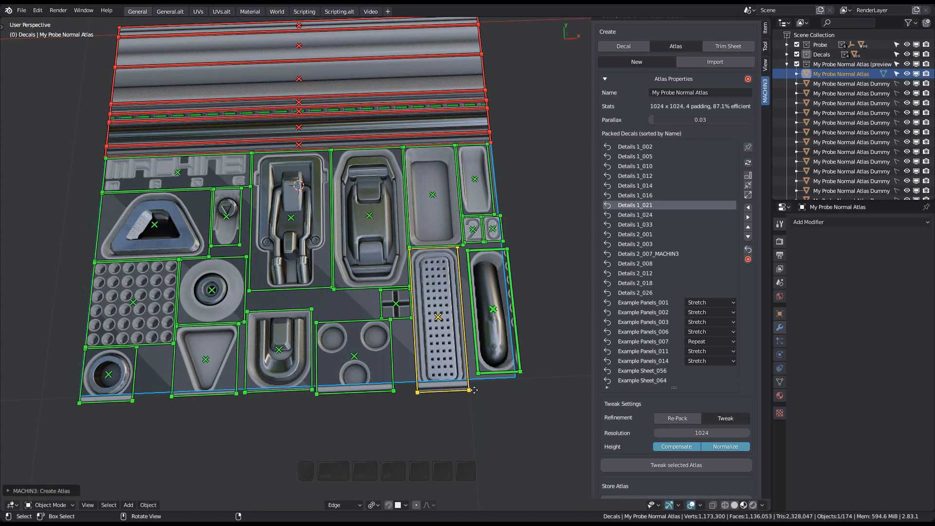
View normal.png full screen from the file manager and inspect how decals are cropped at the atlas borders.
shift+middle_drag(473, 390, 444, 414)
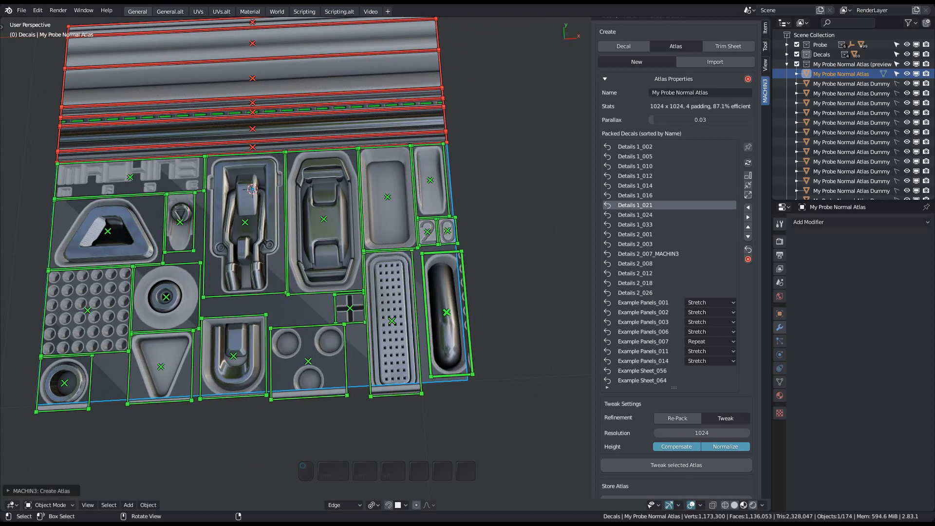
key(F12)
key(Return)
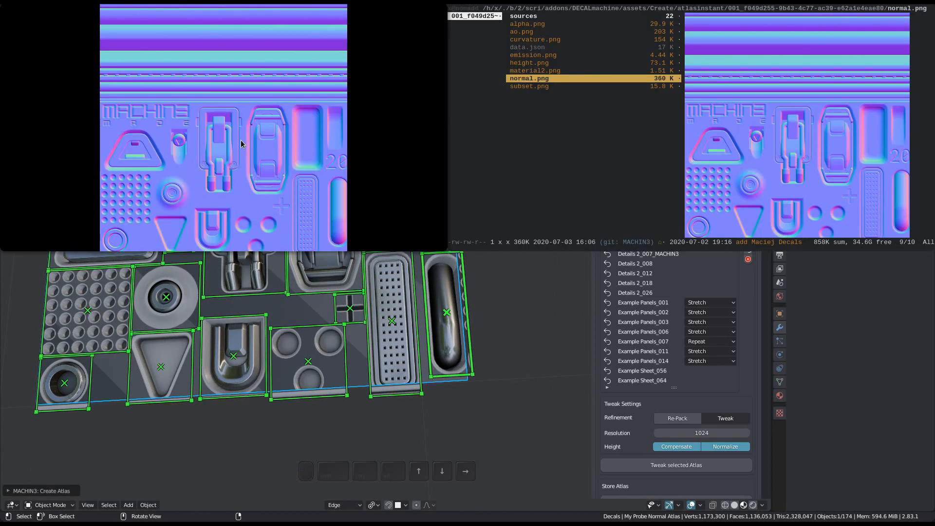
key(f)
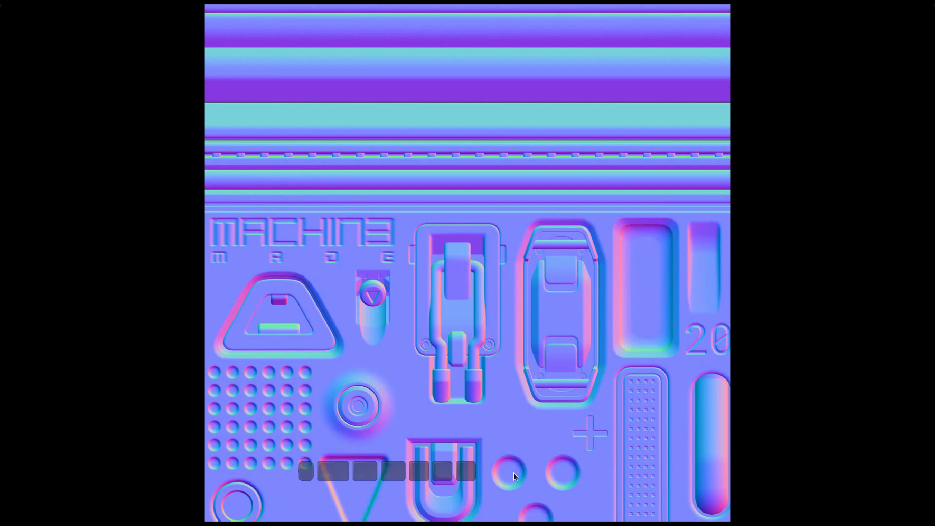
key(q)
key(F12)
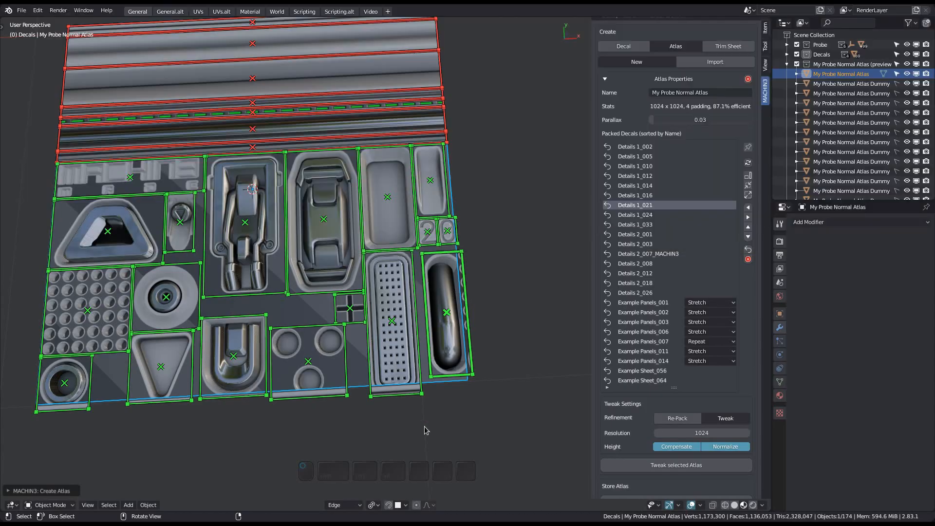
Set the tweak resolution to 2048 and tweak the selected atlas to enlarge its canvas around the decals.
shift+middle_drag(460, 411, 466, 371)
click(683, 435)
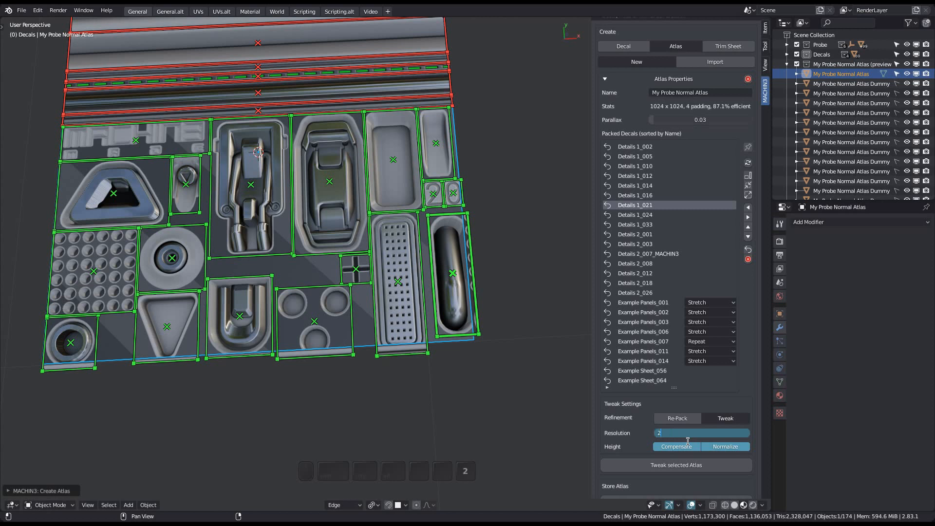
text(2048)
key(Return)
click(690, 464)
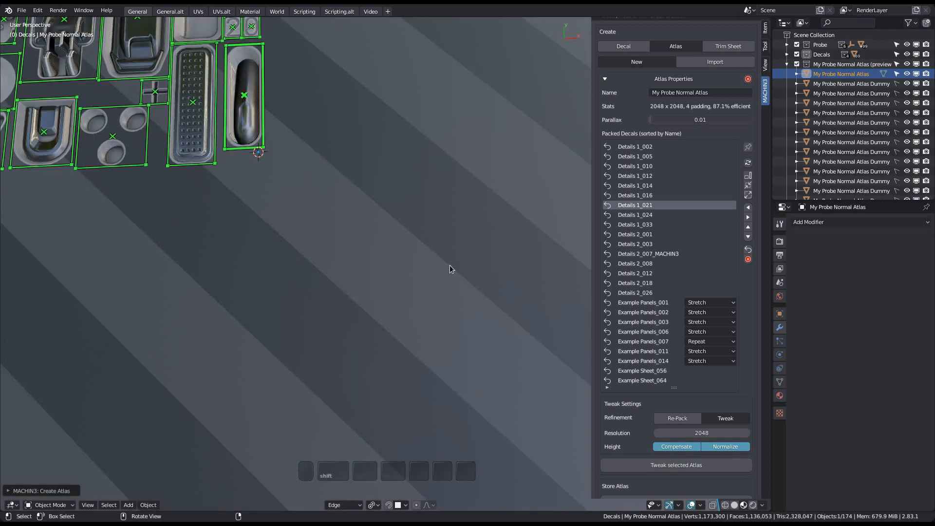
shift+middle_drag(449, 264, 416, 311)
scroll(416, 311, down, 5)
shift+middle_drag(343, 240, 345, 268)
scroll(349, 254, up, 2)
shift+middle_drag(401, 289, 359, 252)
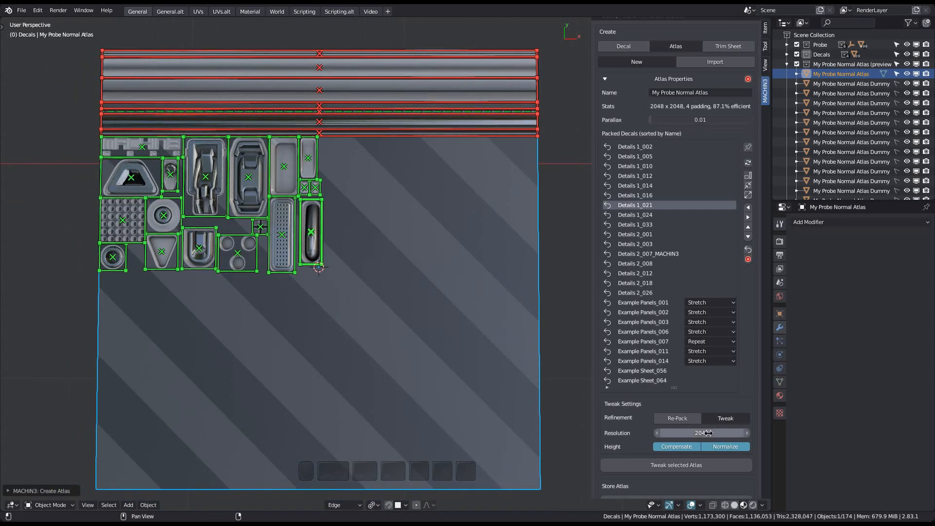
Switch the refinement to Re-Pack and re-pack the selected atlas at the specific resolution of 2048.
click(684, 420)
scroll(688, 452, down, 2)
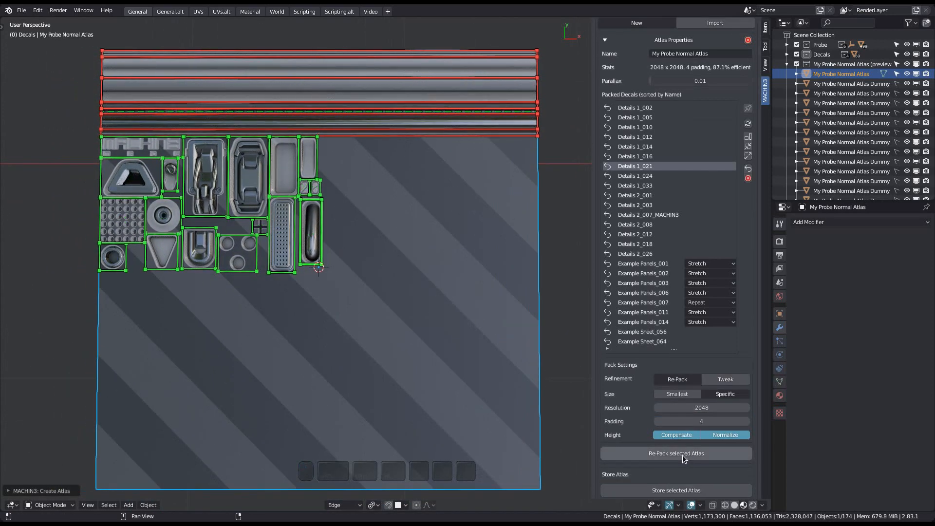
click(684, 455)
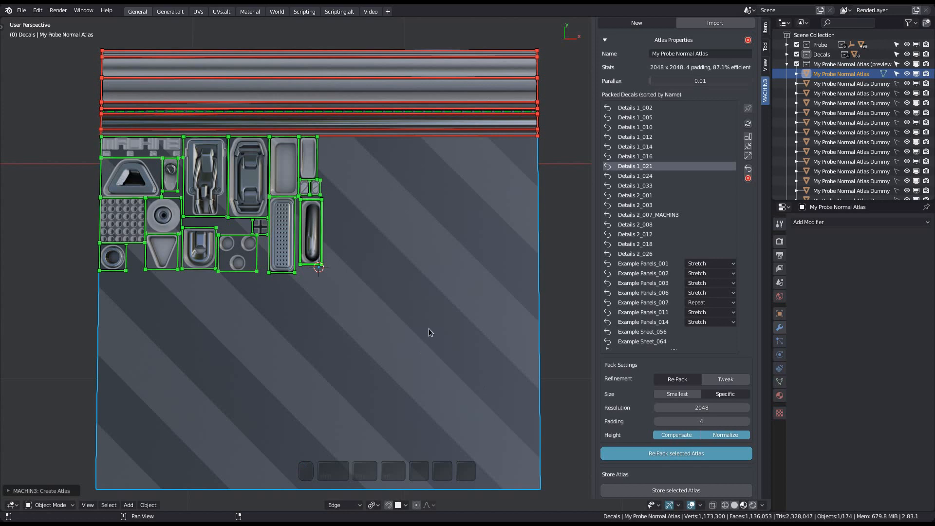
shift+middle_drag(351, 267, 332, 285)
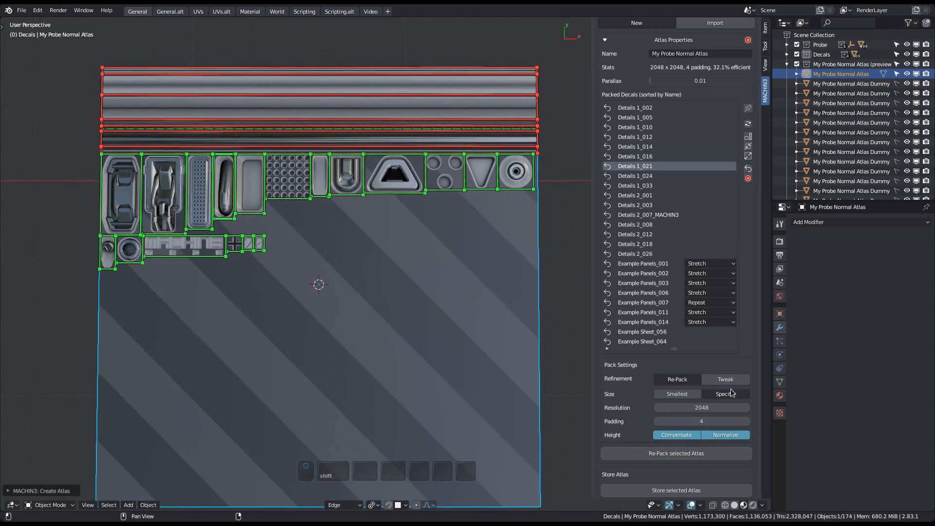
Set the specific pack resolution to 1024 and re-pack the selected atlas.
click(700, 408)
text(1024)
key(Return)
click(652, 453)
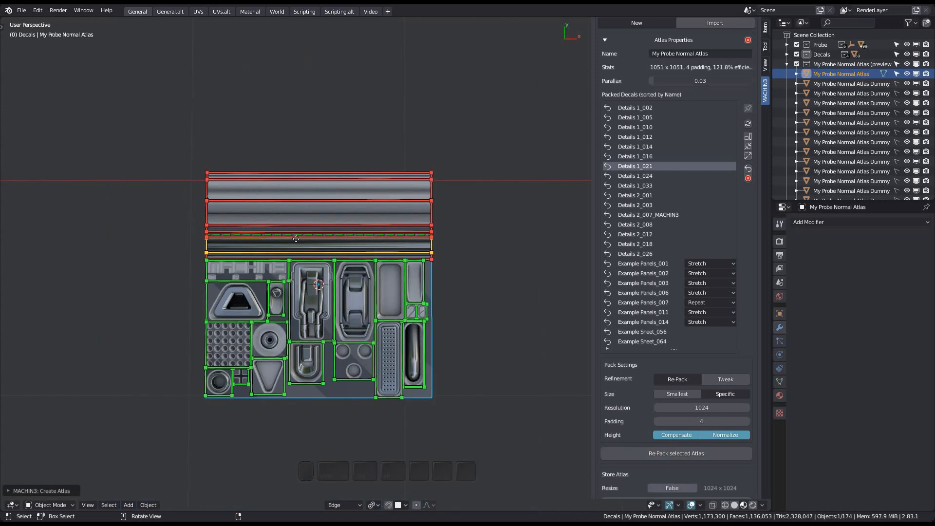
ctrl+middle_drag(298, 307, 471, 379)
scroll(681, 219, up, 3)
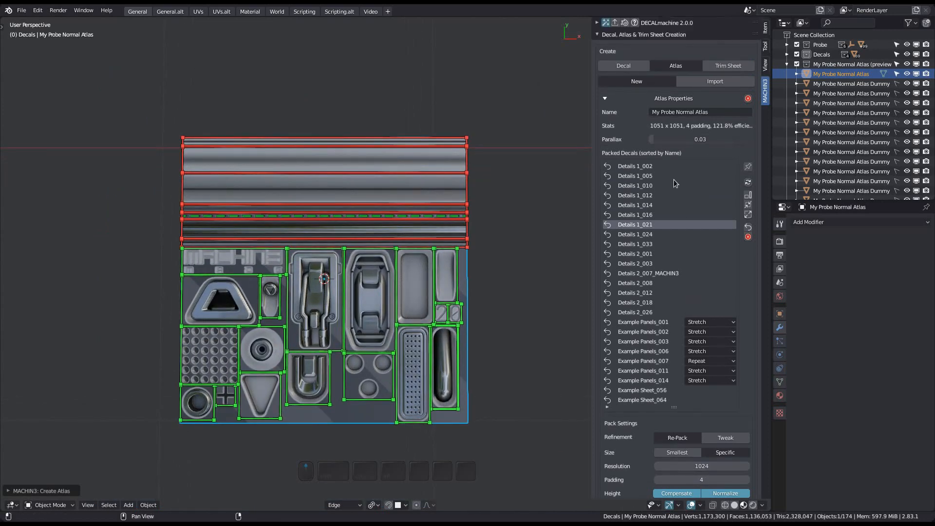
shift+middle_drag(307, 317, 314, 272)
ctrl+middle_drag(314, 271, 325, 283)
middle_drag(316, 363, 349, 345)
Set the padding between the decals to 30 and re-pack the selected atlas.
scroll(682, 292, down, 5)
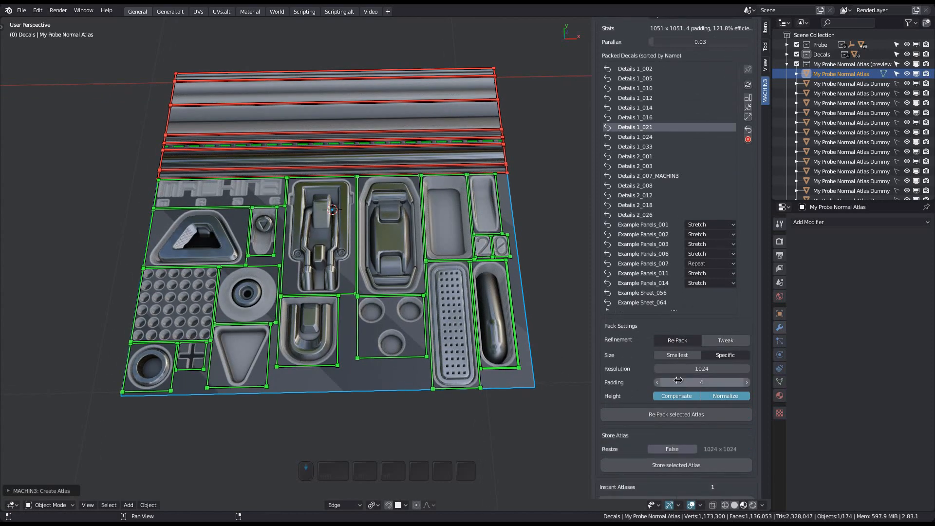
shift+middle_drag(489, 357, 496, 354)
click(703, 384)
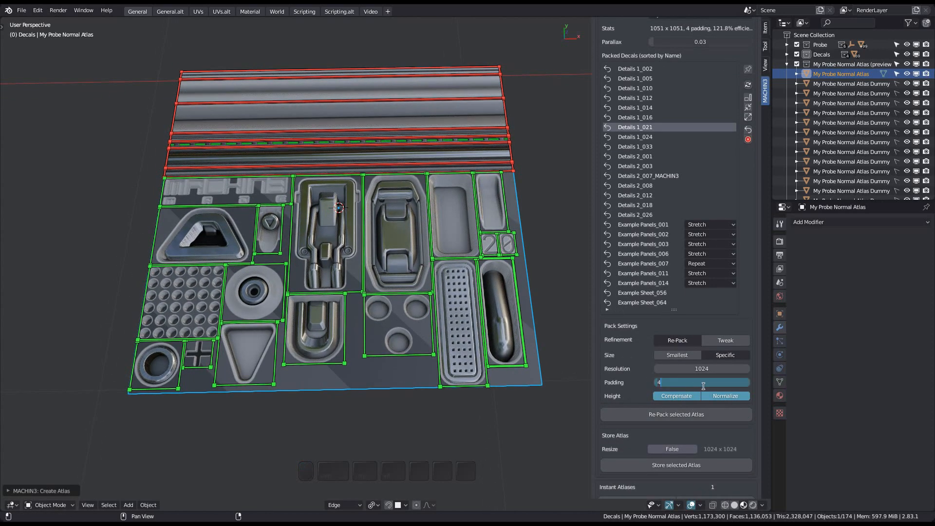
text(30)
click(678, 415)
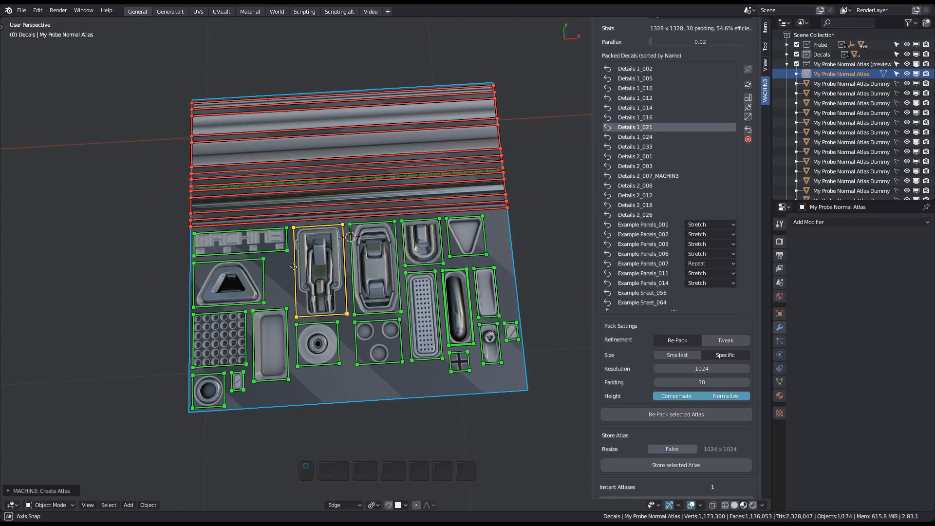
middle_drag(294, 267, 317, 260)
Set the decal padding to 4 and re-pack the selected atlas.
click(712, 382)
text(4)
key(Return)
click(689, 414)
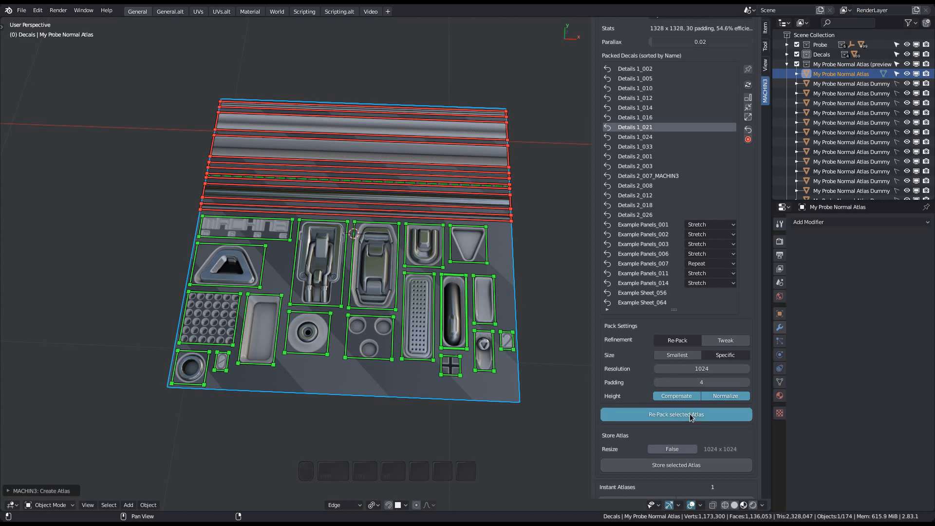
shift+middle_drag(489, 351, 381, 285)
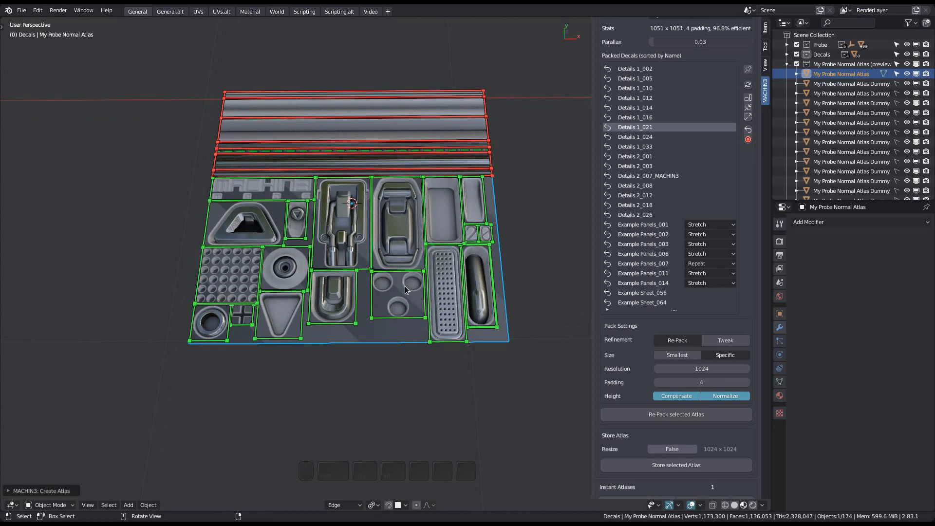
Enable resizing to 1024 x 1024 for storage and store the selected atlas.
scroll(713, 359, down, 2)
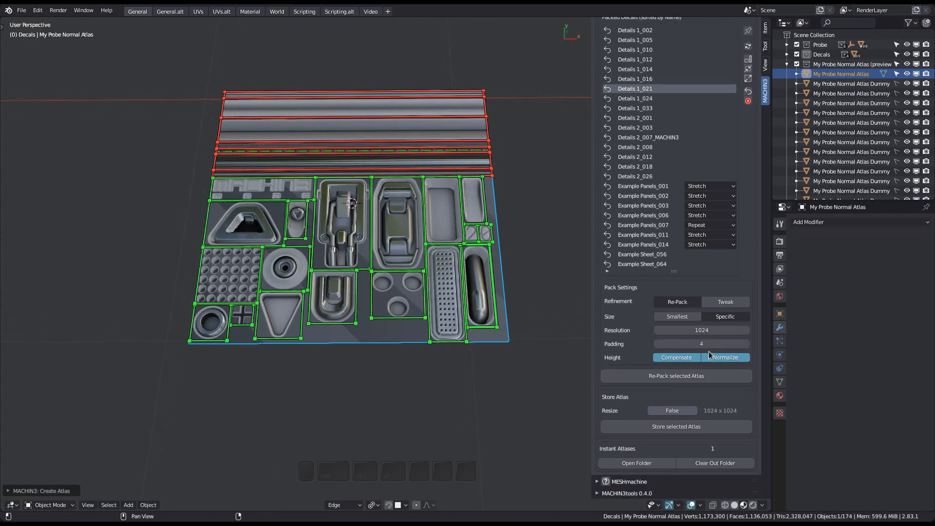
scroll(685, 431, up, 6)
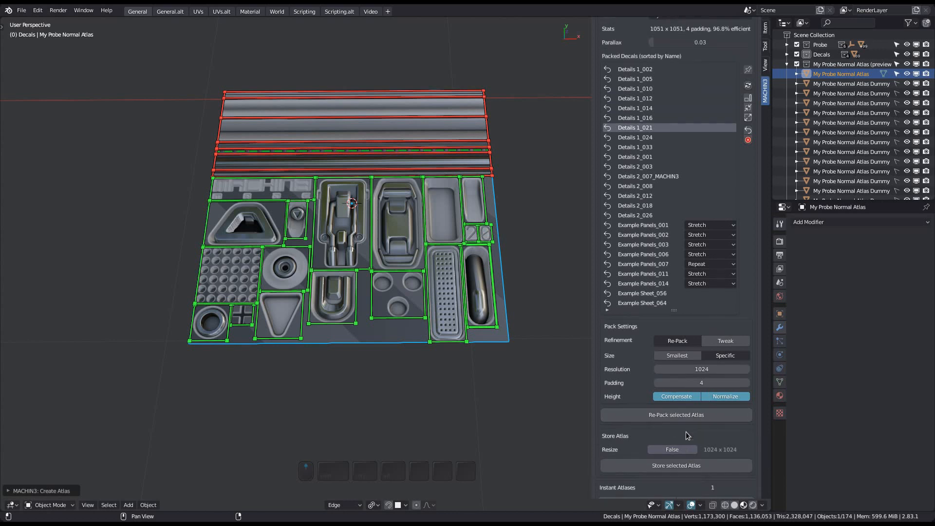
scroll(686, 431, down, 6)
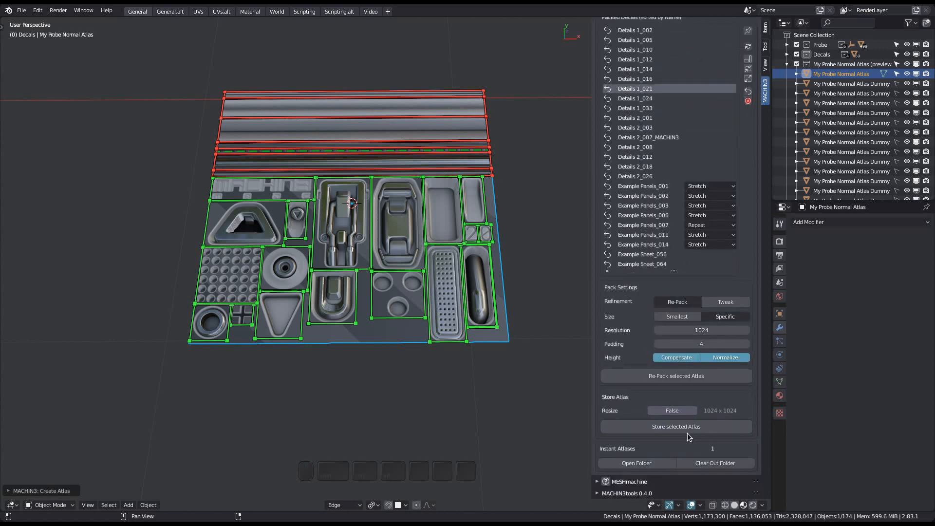
click(680, 428)
click(672, 411)
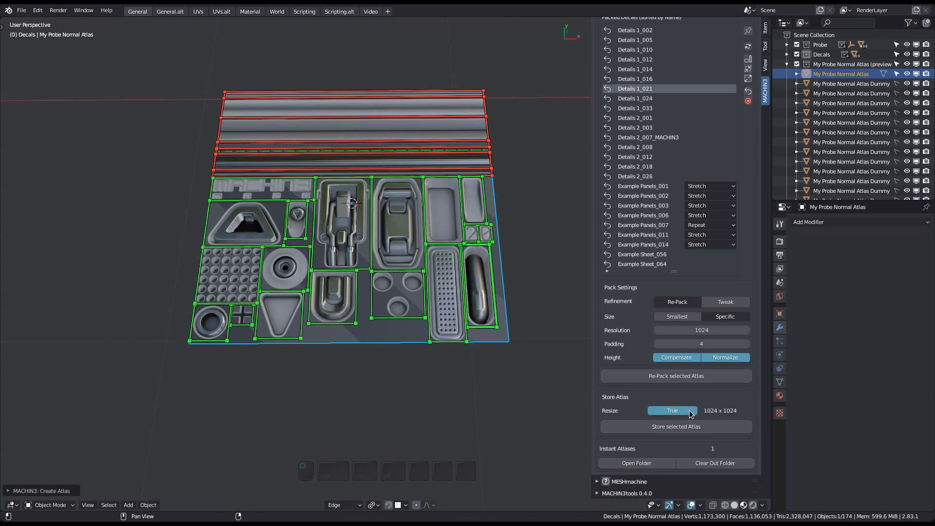
click(682, 429)
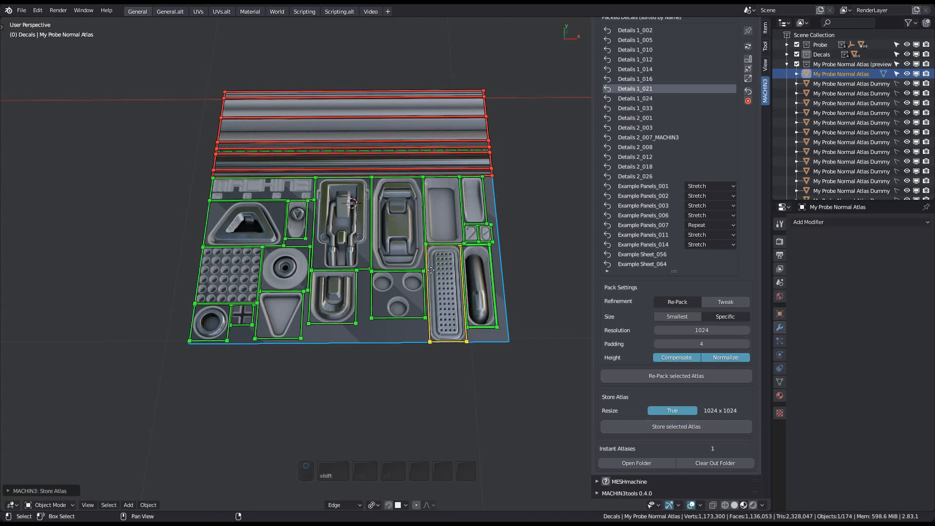
In the file manager, go to the My Probe Normal Atlas folder inside the DECALmachine Atlases assets folder.
shift+middle_drag(378, 143, 371, 169)
key(F12)
key(Left)
key(Left)
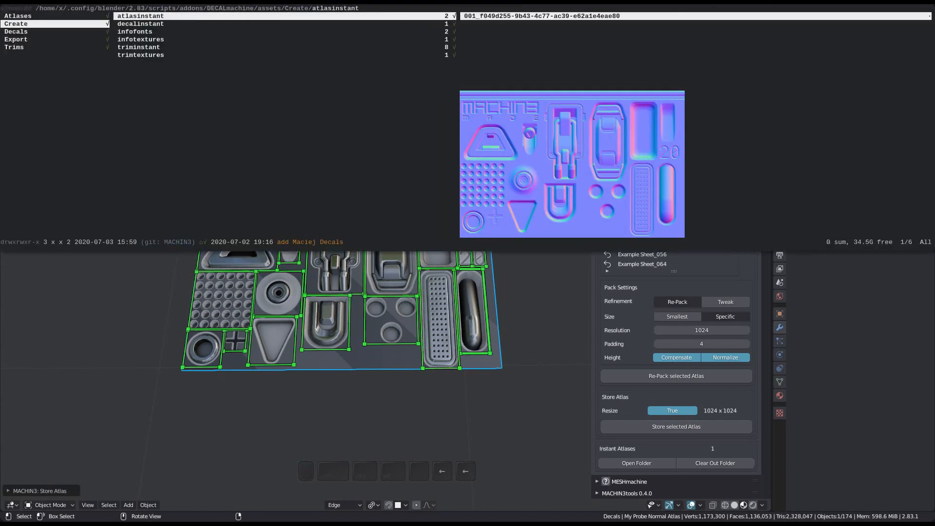
key(Left)
key(Up)
key(Right)
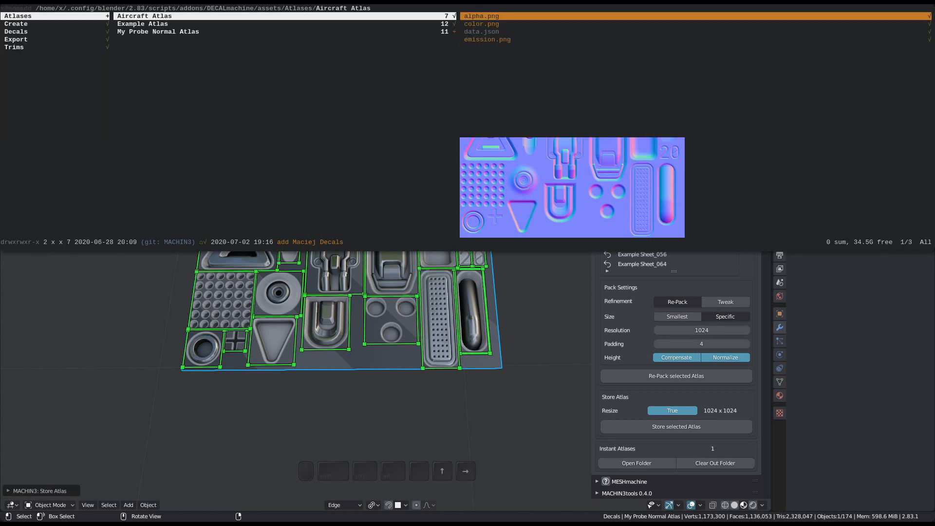
key(Down)
key(Down)
key(Right)
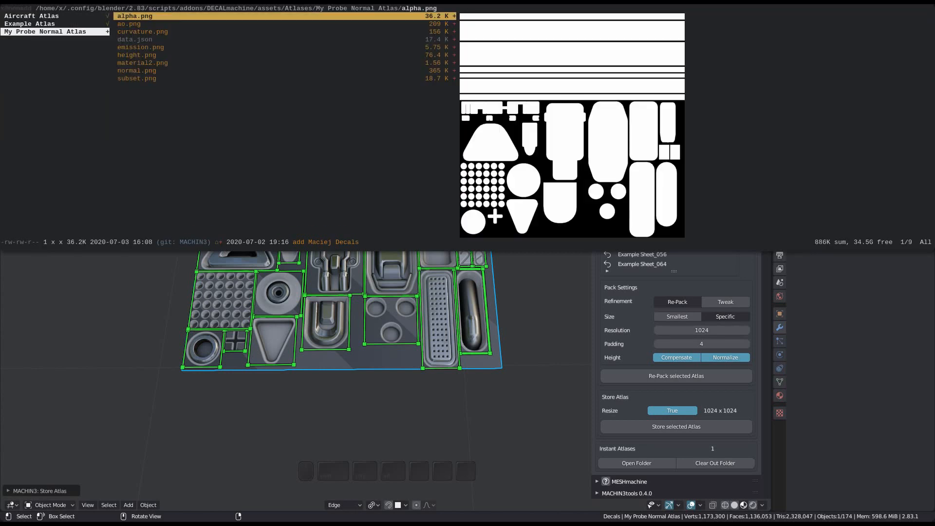
Preview the stored atlas's texture files from ao.png to height.png.
key(Down)
key(Down)
key(Down)
key(Down)
key(Down)
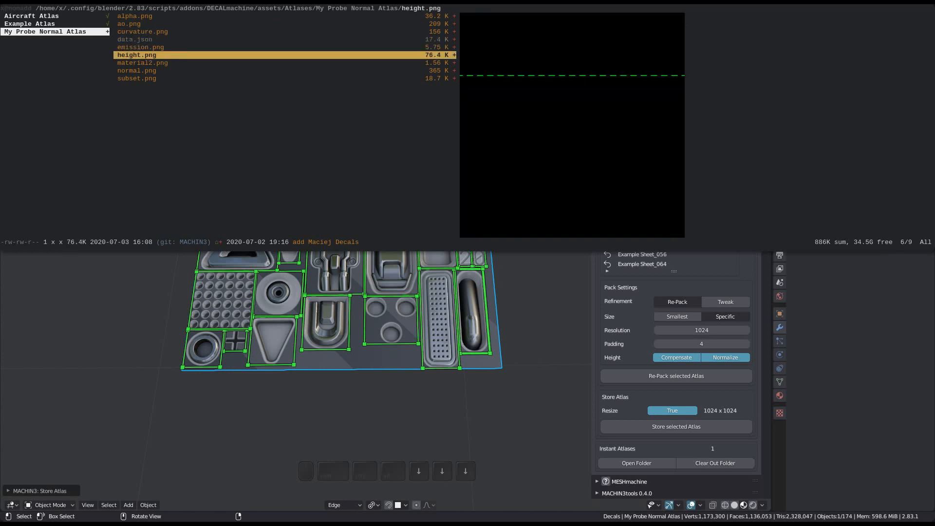
key(Up)
key(Up)
key(Down)
key(Down)
key(Down)
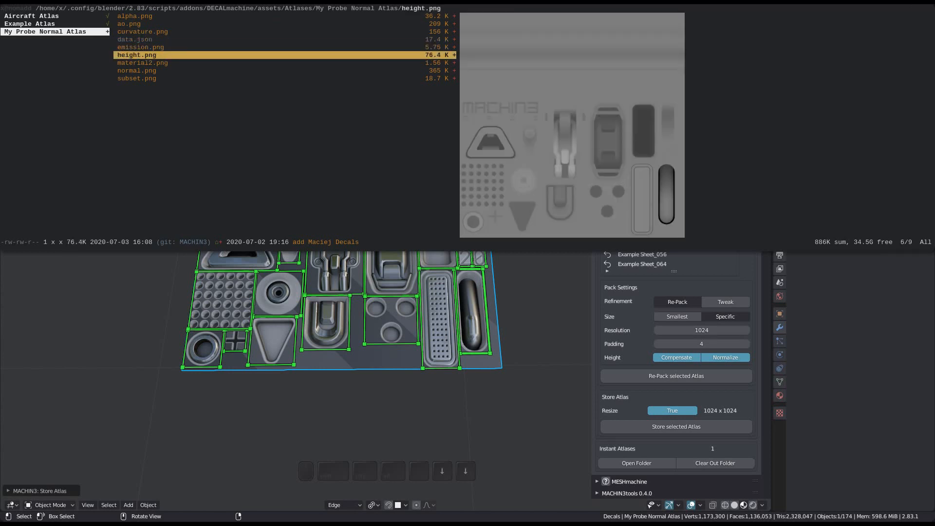
Continue previewing the stored atlas's textures up to material2.png, and close the file manager.
key(Down)
key(Down)
key(Up)
key(Up)
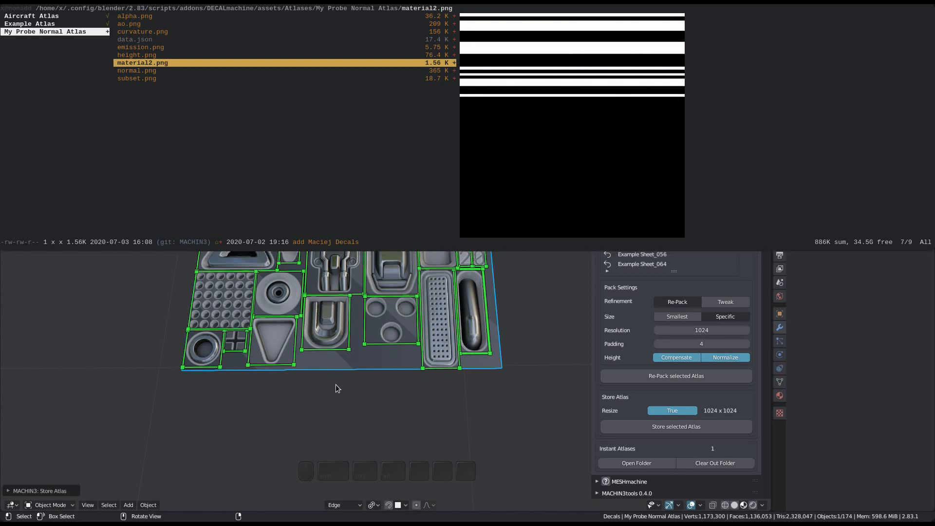
key(F12)
Collapse the properties of My Probe Normal Atlas and remove this instant atlas from the scene and disk.
shift+middle_drag(434, 319, 406, 279)
scroll(435, 297, down, 4)
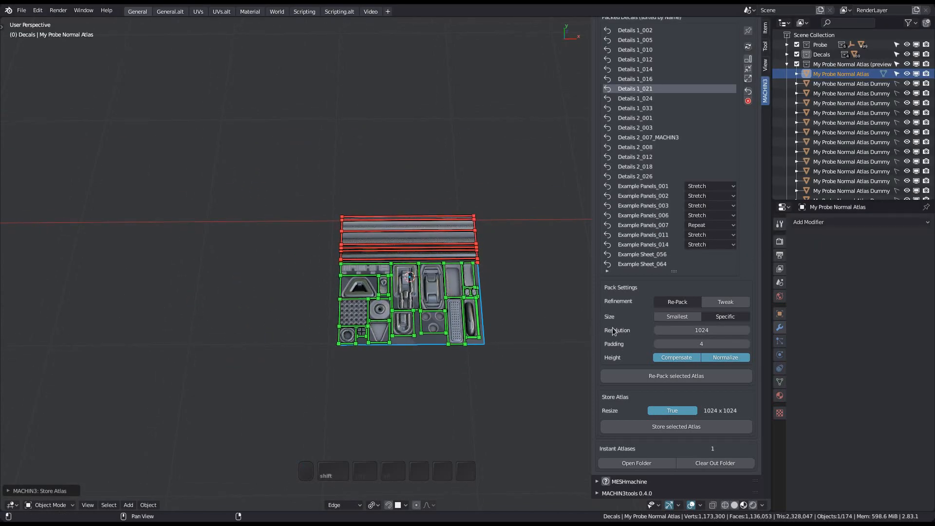
scroll(667, 305, up, 6)
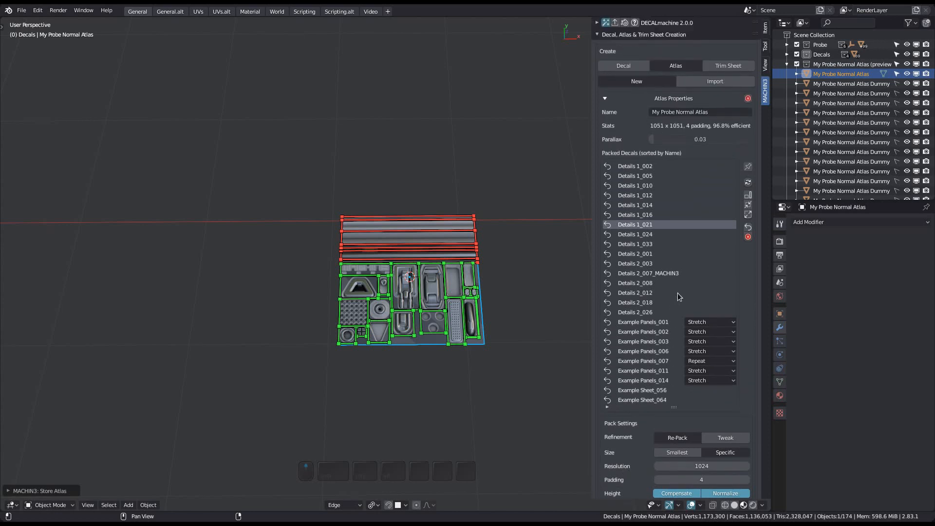
click(695, 99)
shift+middle_drag(511, 243, 505, 221)
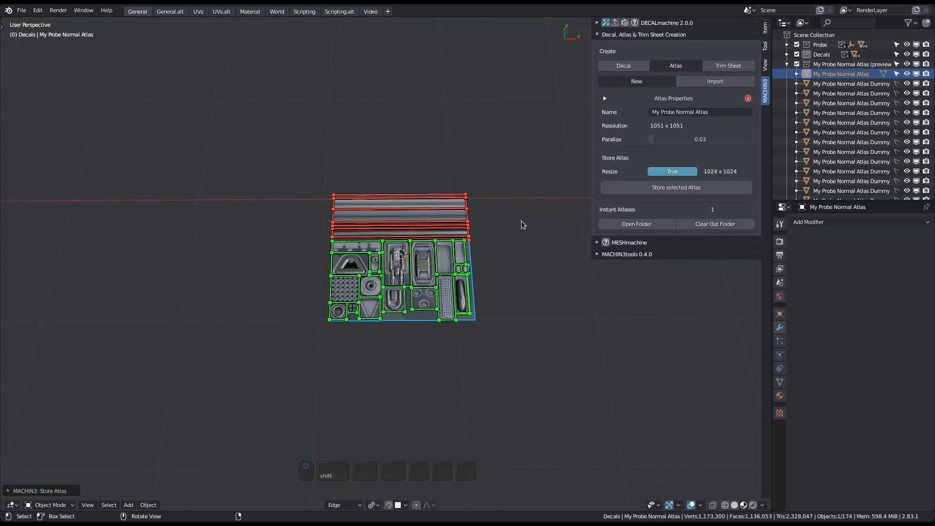
click(748, 99)
click(744, 141)
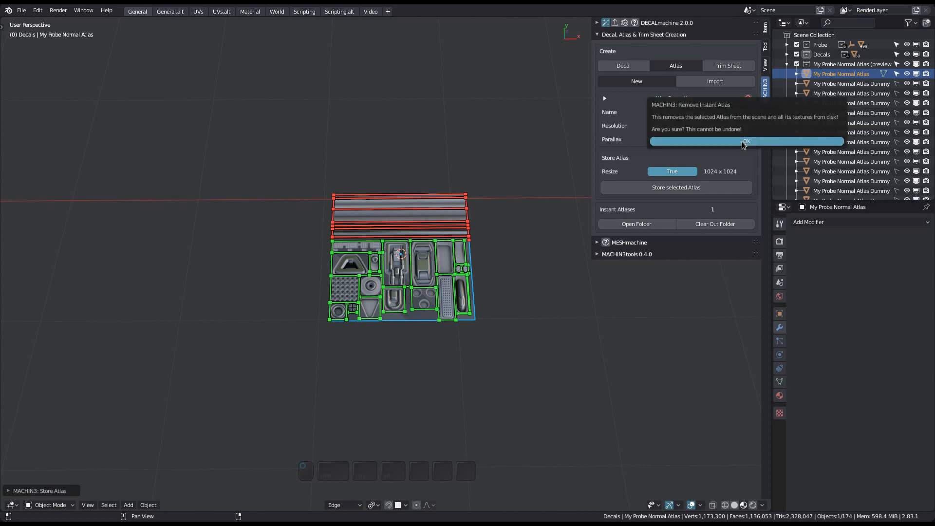
shift+middle_drag(410, 286, 496, 297)
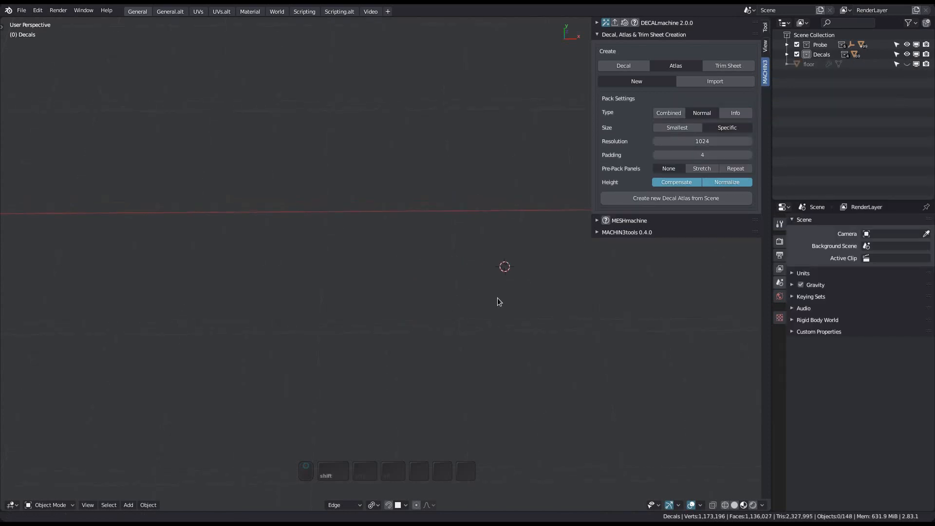
Collapse the creation settings, show the Decal Export settings, and view the list of available decal atlases.
scroll(497, 297, down, 5)
mouse_move(370, 262)
shift+middle_down()
mouse_move(380, 281)
mouse_move(365, 265)
shift+middle_up()
click(618, 34)
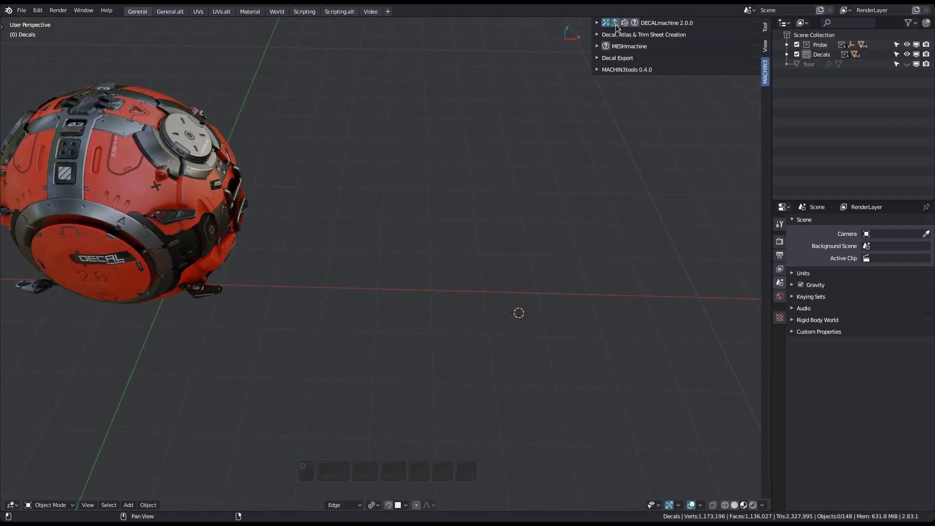
click(628, 35)
click(629, 35)
click(633, 57)
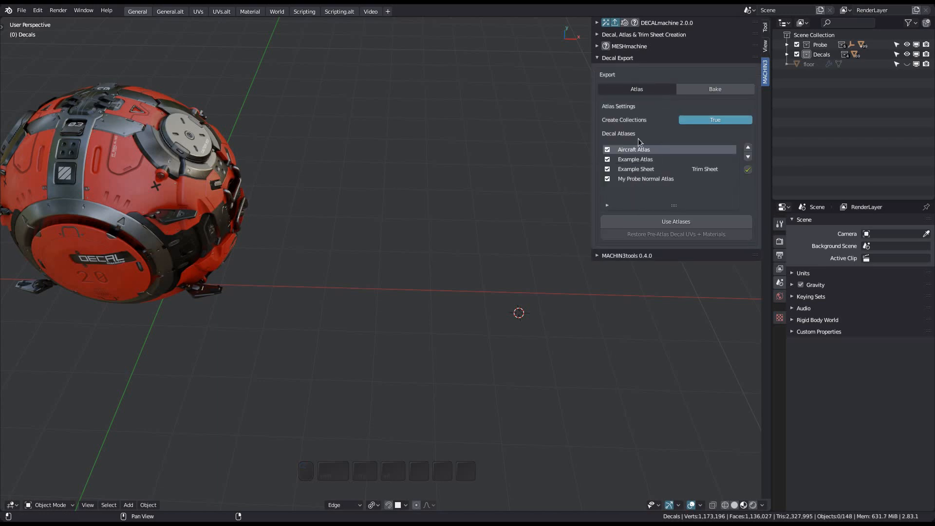
Hide the export settings, expand the atlas creation settings, and switch them from New to Import.
click(631, 36)
click(631, 35)
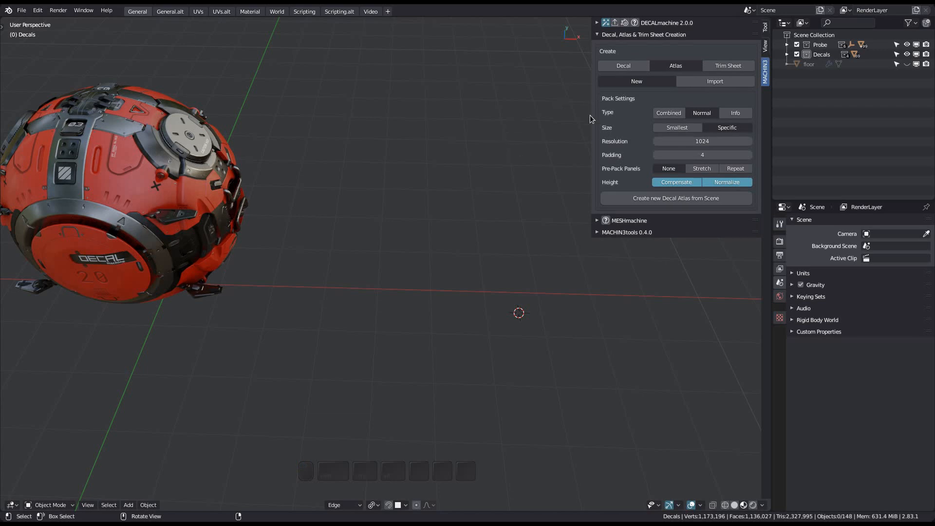
shift+middle_drag(514, 253, 499, 270)
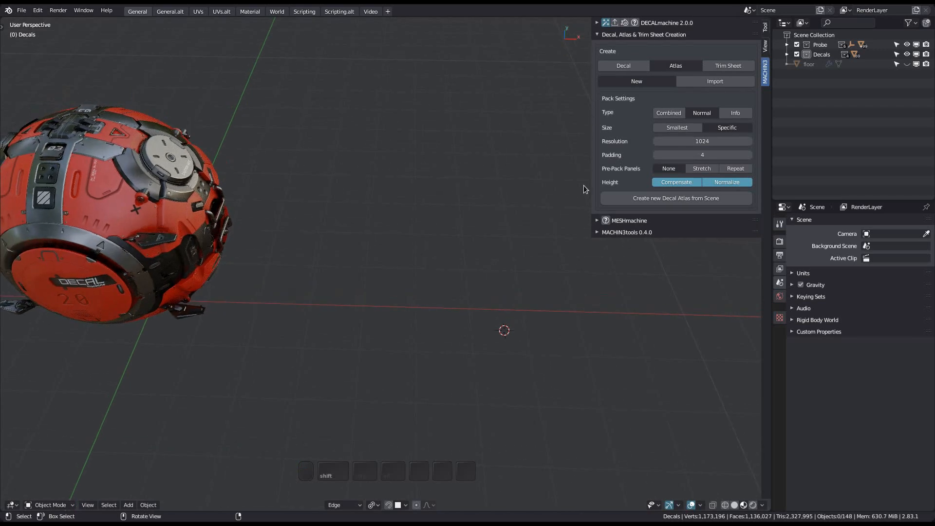
click(701, 83)
shift+middle_drag(502, 292, 438, 273)
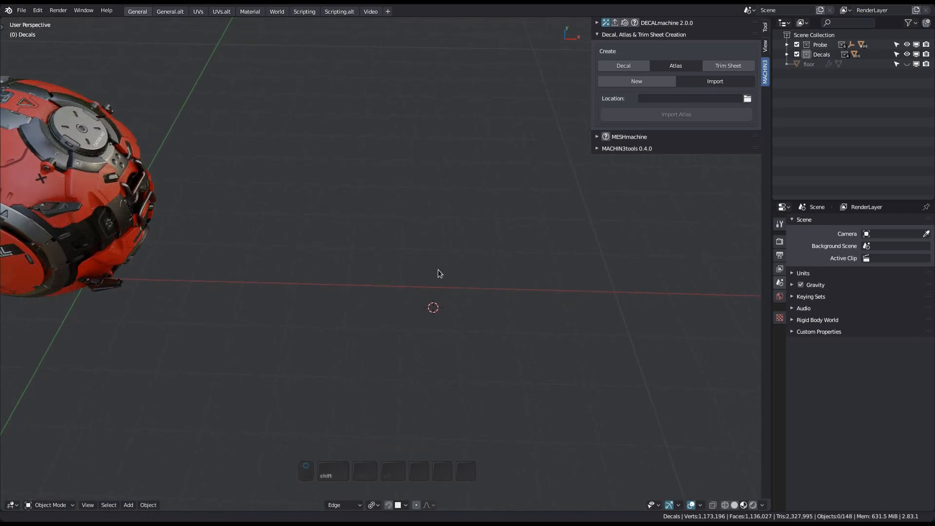
Set the import location to the My Probe Normal Atlas folder and import the atlas.
click(747, 99)
double_click(381, 160)
click(386, 150)
double_click(386, 150)
double_click(384, 169)
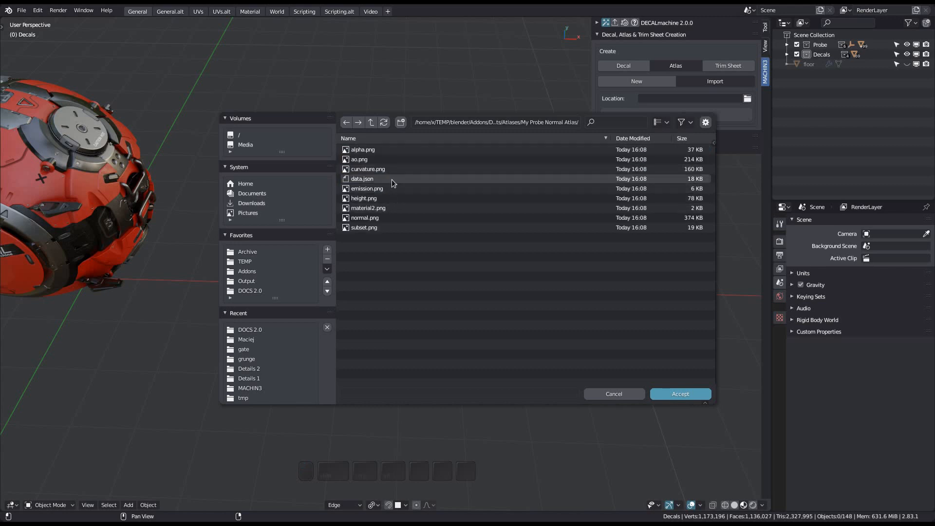
click(678, 394)
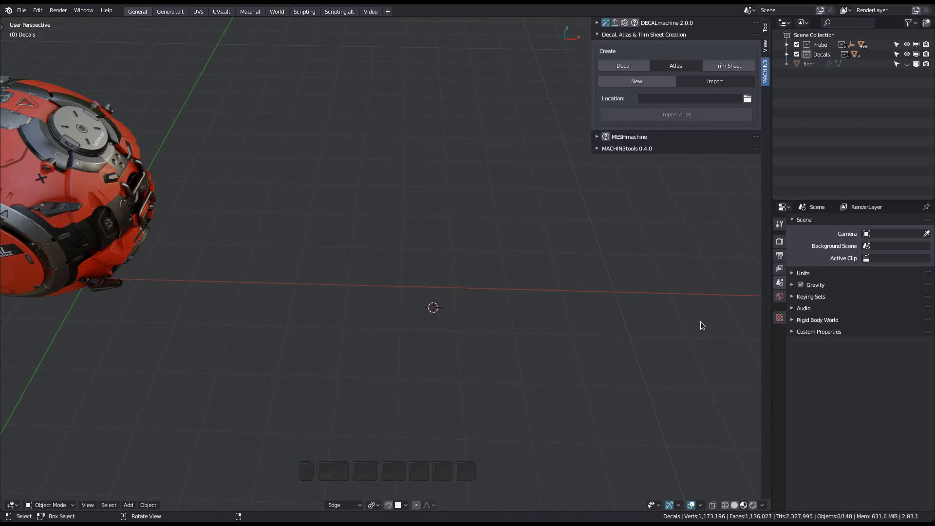
click(698, 113)
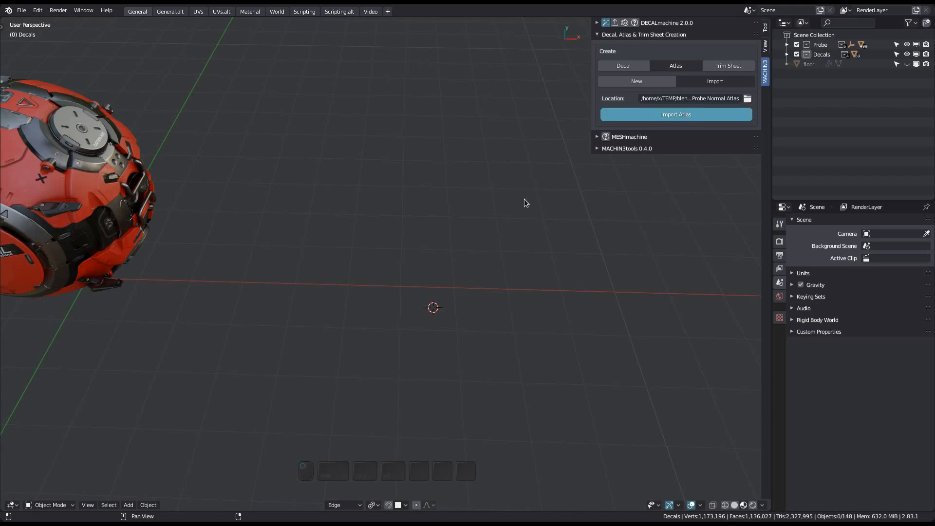
Focus on the imported atlas and examine its layout, packed decals, stats and pack settings.
shift+middle_drag(524, 317, 471, 295)
scroll(365, 289, up, 5)
key(f)
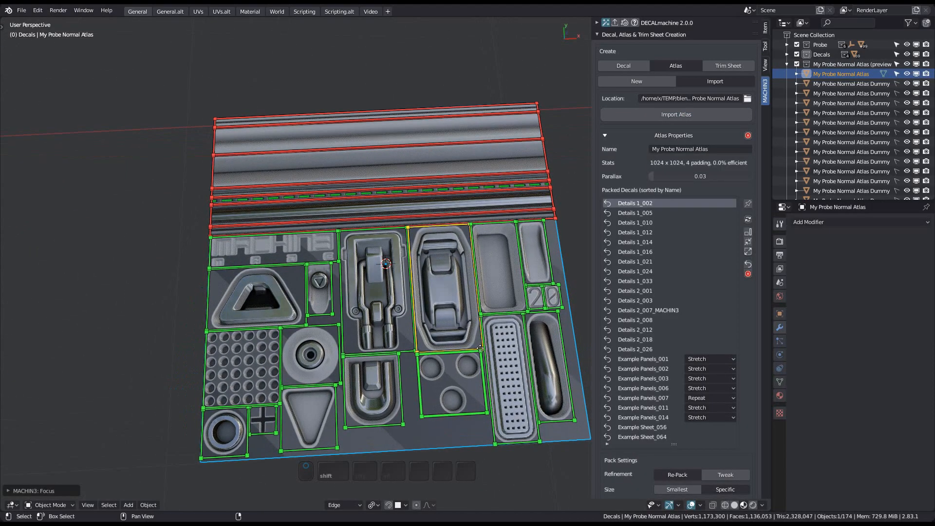
middle_drag(434, 325, 420, 315)
scroll(638, 361, down, 8)
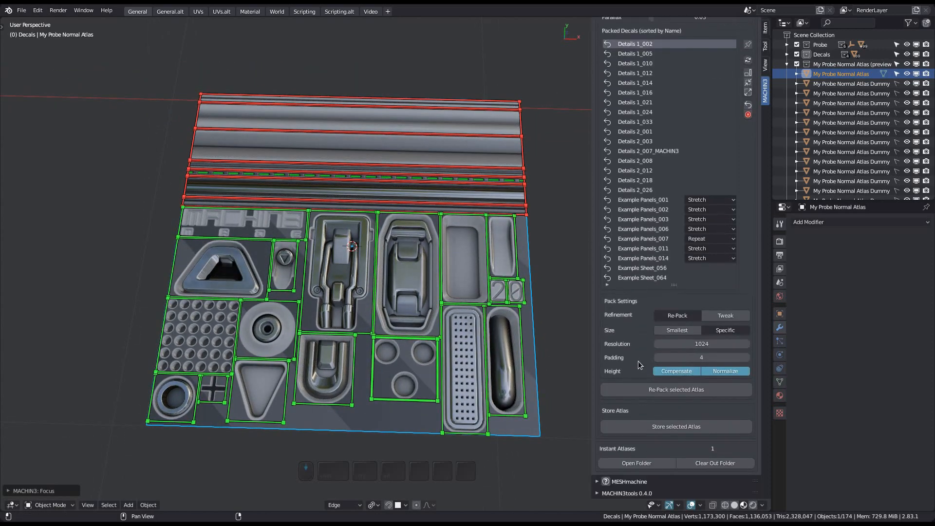
scroll(639, 361, up, 4)
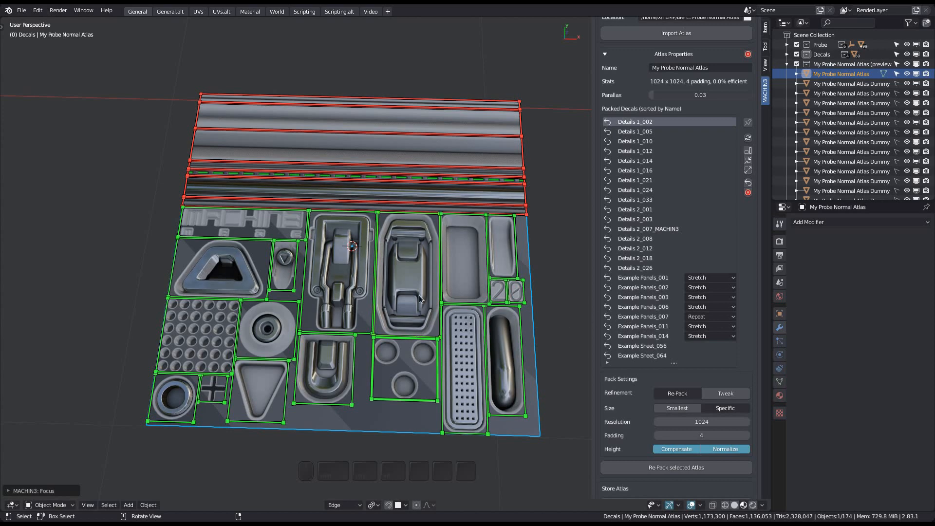
shift+middle_drag(420, 296, 441, 294)
scroll(713, 367, down, 4)
Remove the imported My Probe Normal Atlas and bring the probe model back into view.
scroll(714, 365, up, 7)
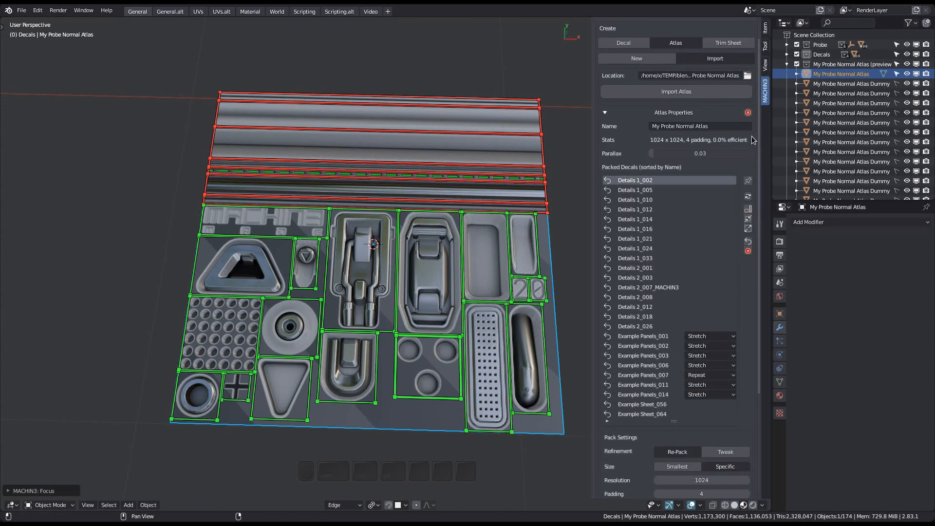
click(748, 113)
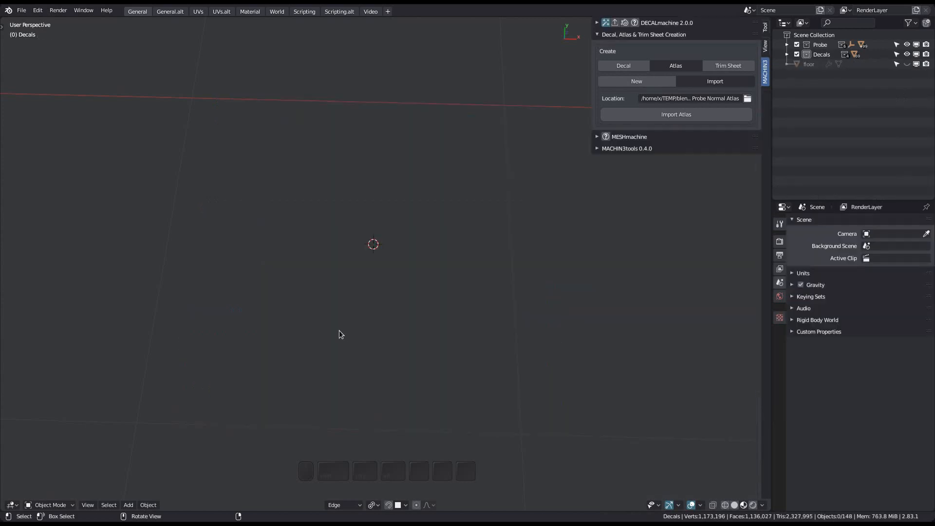
shift+middle_drag(339, 331, 418, 257)
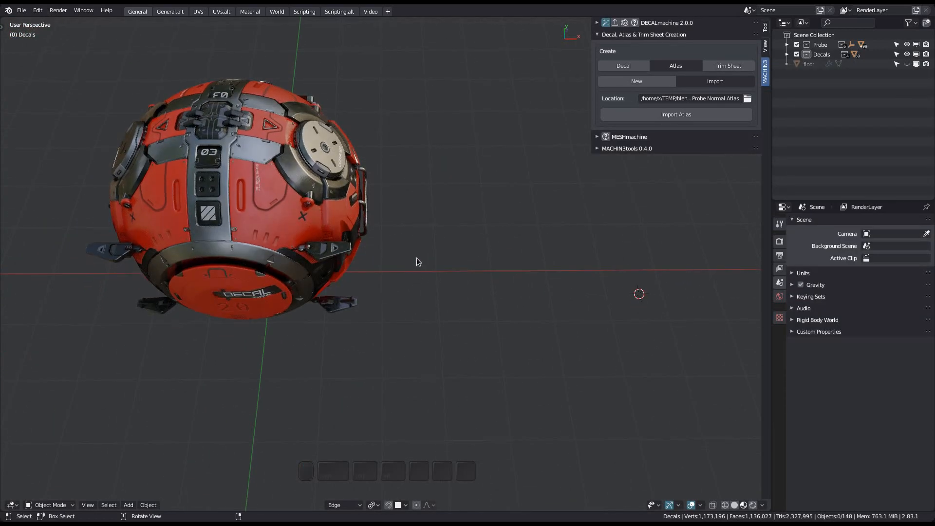
Open the file 13_atlas_creation_from_library.blend from the DOCS 2.0 folder.
key(d)
click(368, 258)
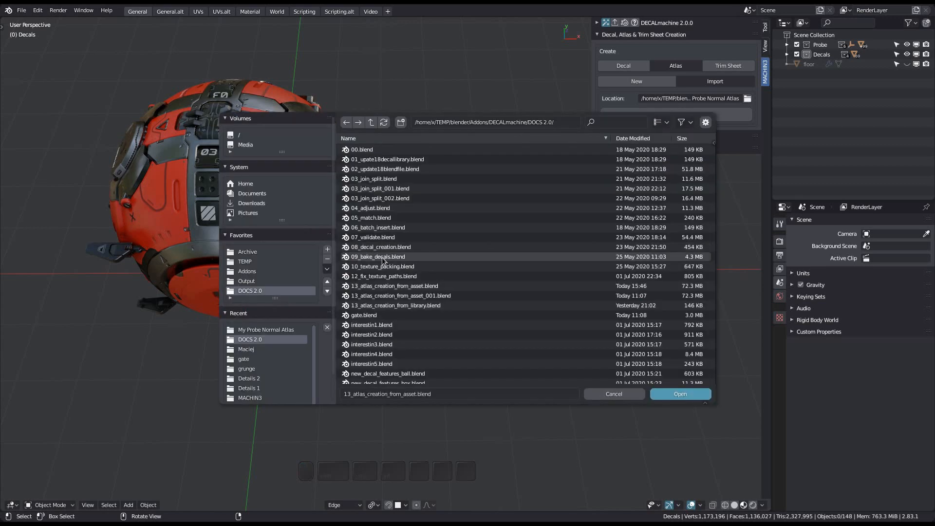
click(428, 305)
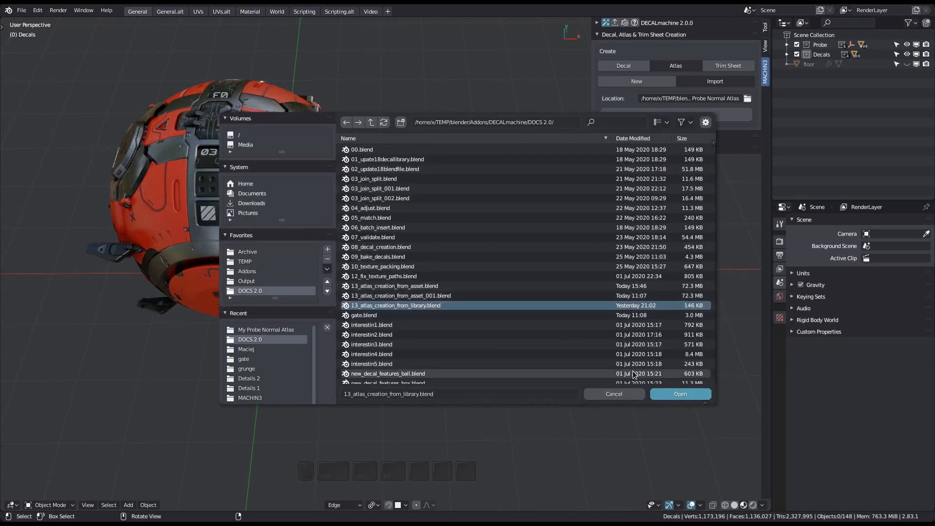
click(681, 395)
middle_drag(410, 304, 449, 281)
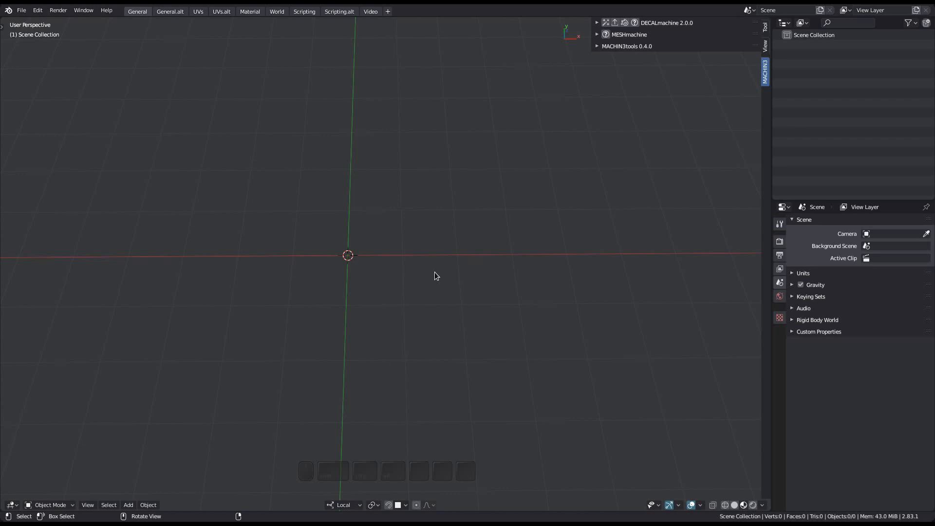
Insert the entire Details 1 decal library into the scene and deselect all the decals.
key(Right)
key(d)
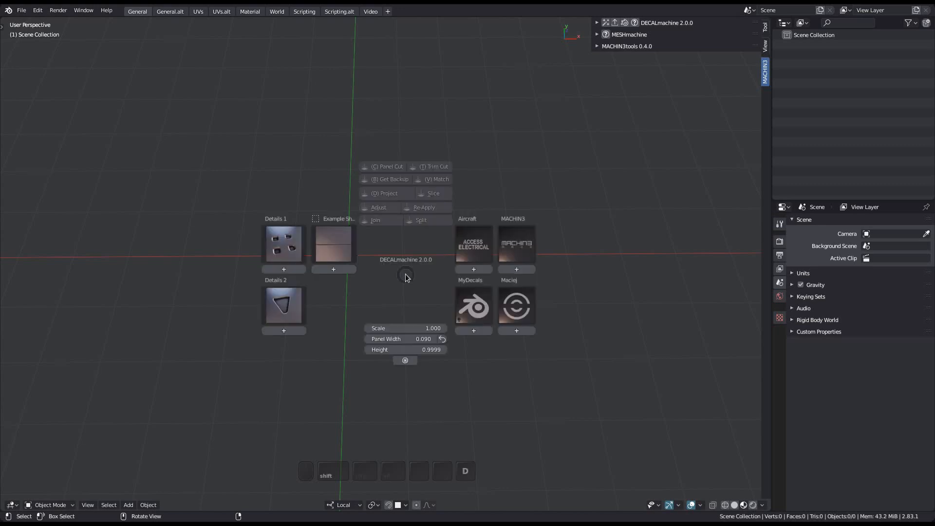
alt+click(272, 268)
middle_drag(375, 270, 288, 297)
key(a)
shift+middle_drag(322, 326, 278, 295)
key(a)
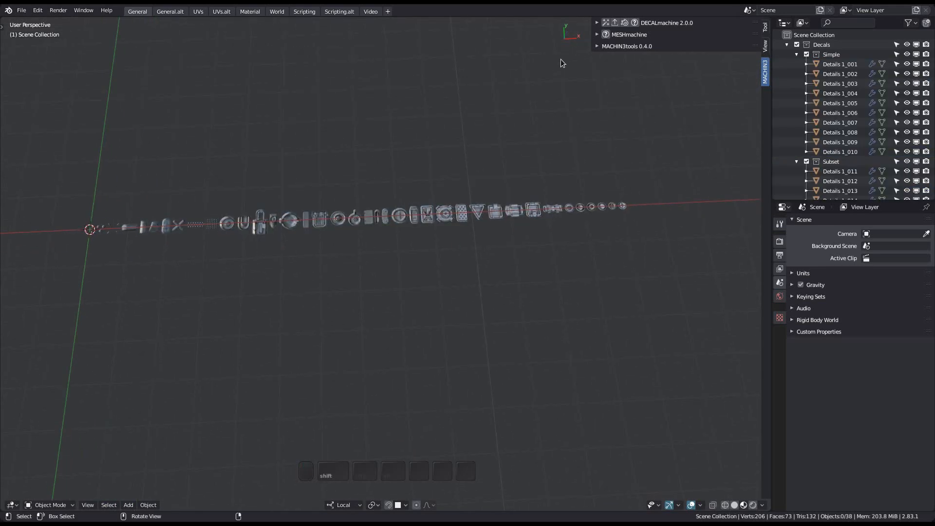
Enable the creation tools, then create a new decal atlas from the scene at a 3D cursor placed in front of the decal row.
click(606, 22)
shift+middle_drag(374, 308, 375, 276)
shift+right_click(202, 326)
shift+middle_drag(299, 375, 380, 338)
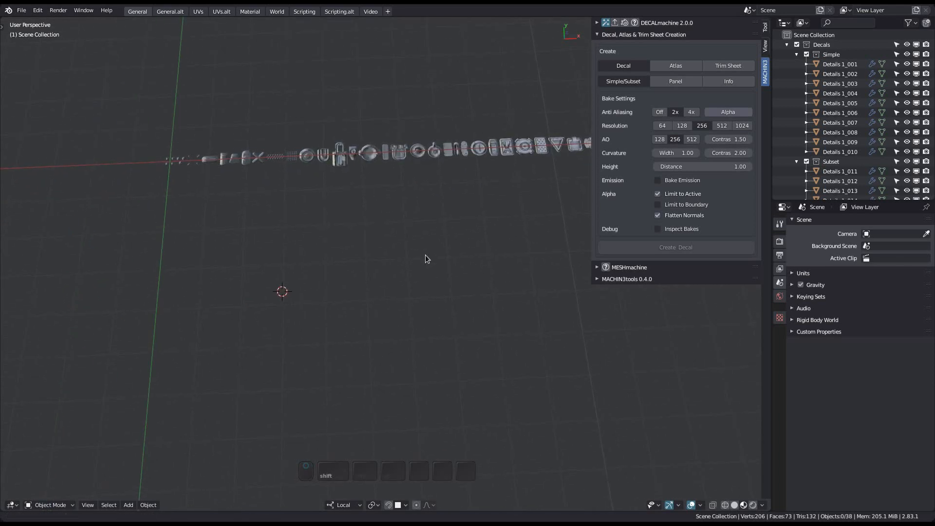
click(675, 66)
click(673, 184)
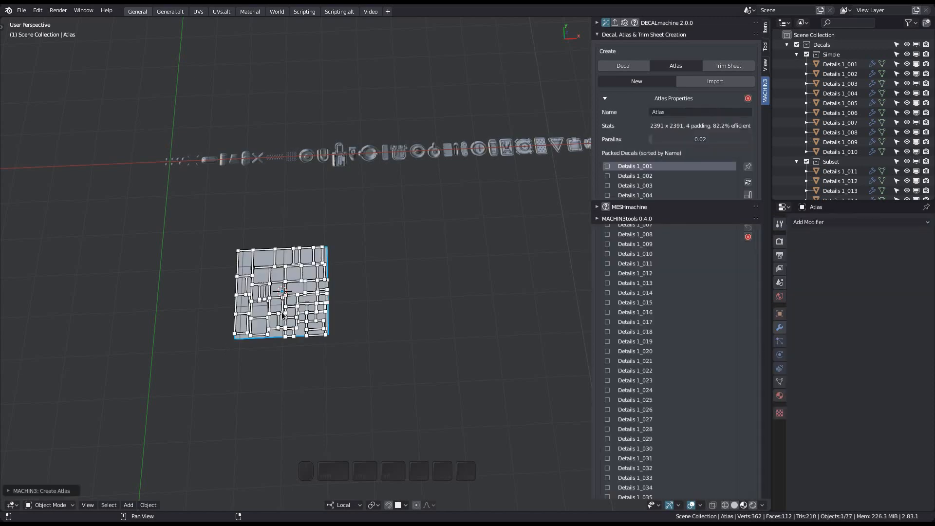
Scale down all packed decals in the new atlas and re-pack it at the smallest size with padding 4.
scroll(245, 295, up, 6)
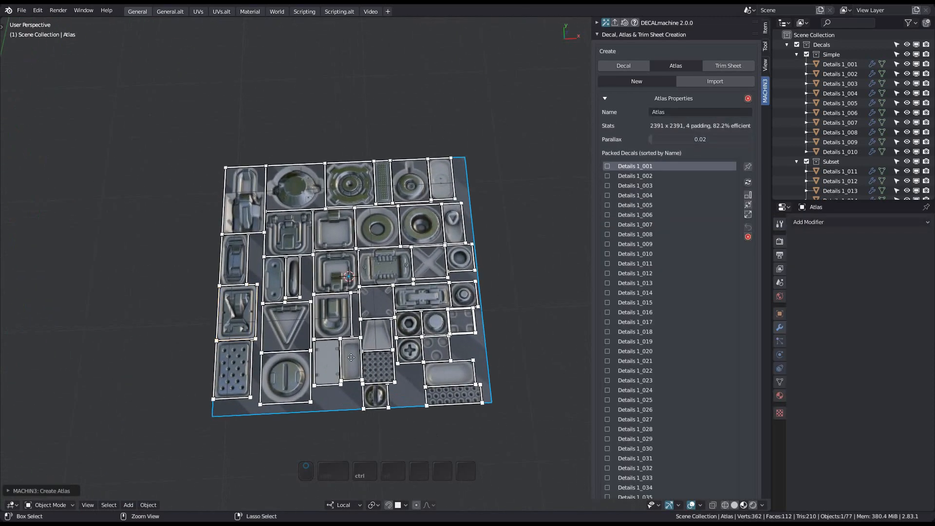
mouse_move(348, 328)
middle_down()
mouse_move(336, 336)
mouse_move(336, 305)
mouse_move(334, 326)
middle_up()
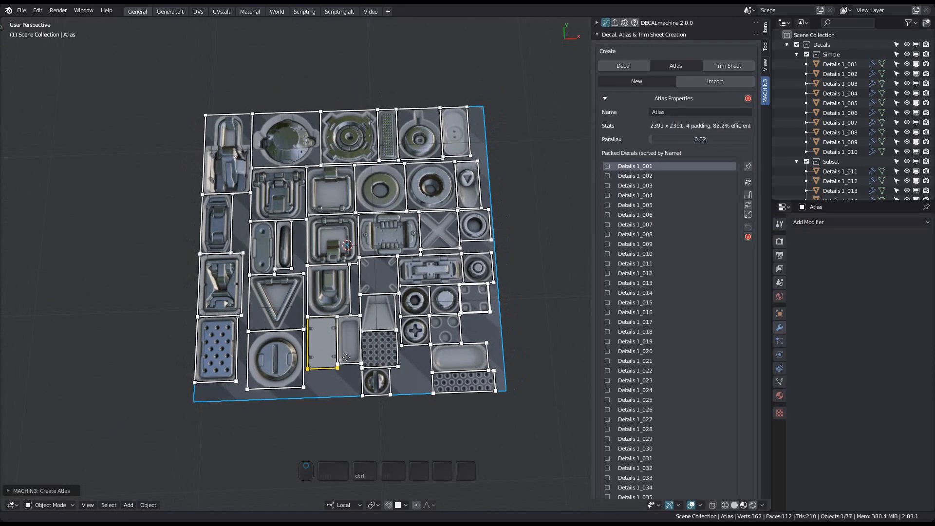
scroll(639, 336, down, 8)
scroll(670, 328, up, 7)
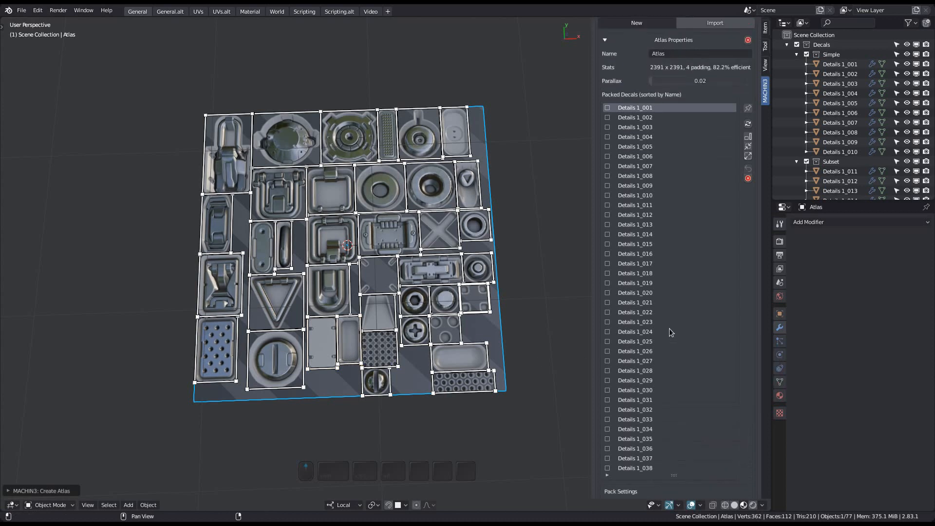
shift+middle_drag(494, 341, 489, 346)
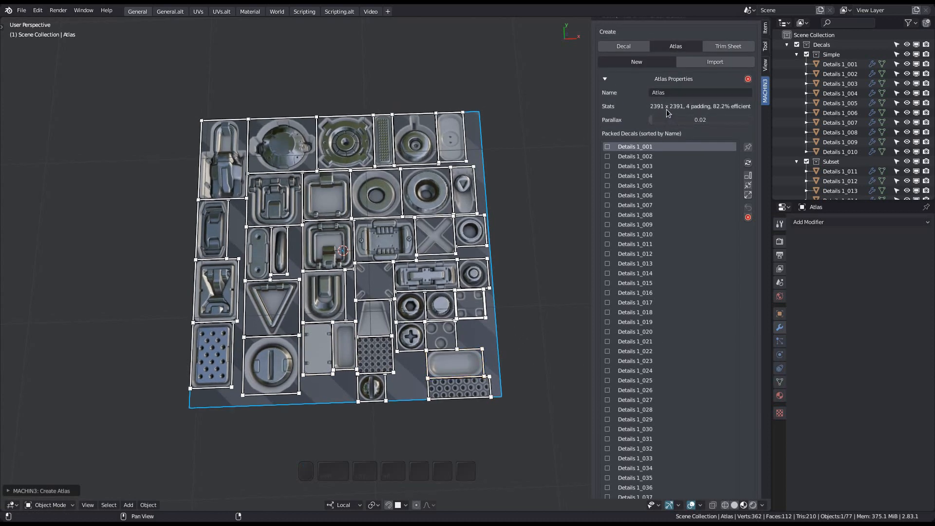
click(749, 187)
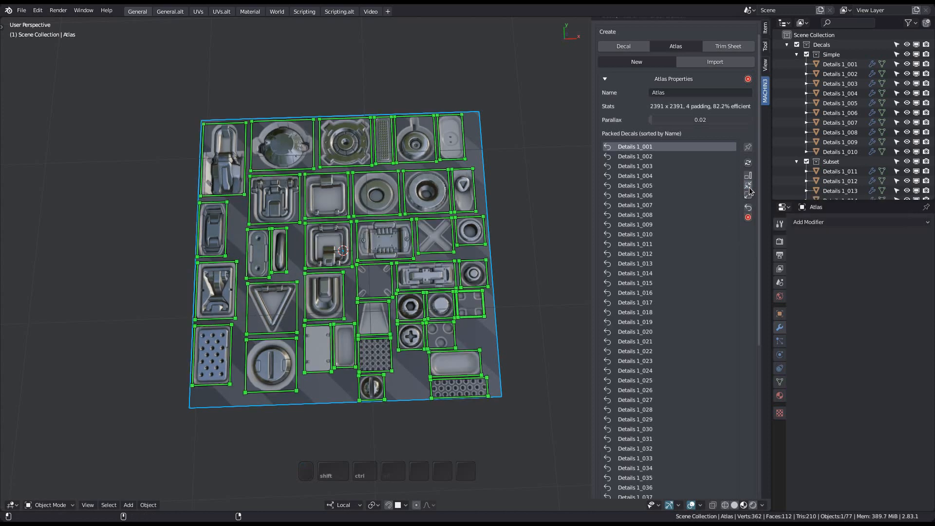
scroll(706, 242, down, 8)
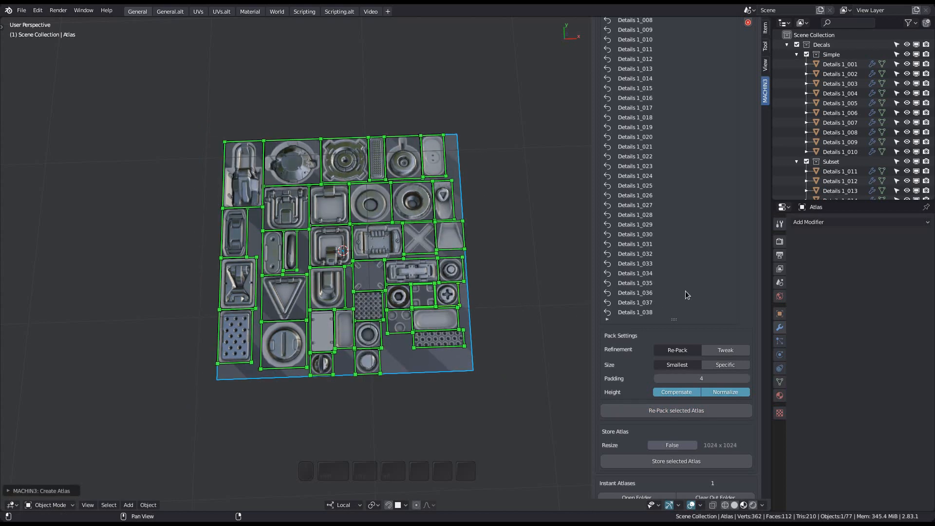
Check the re-packed atlas's stats and layout, and pin the packed decal list's tools to the end of the list.
scroll(687, 289, up, 4)
scroll(686, 288, up, 5)
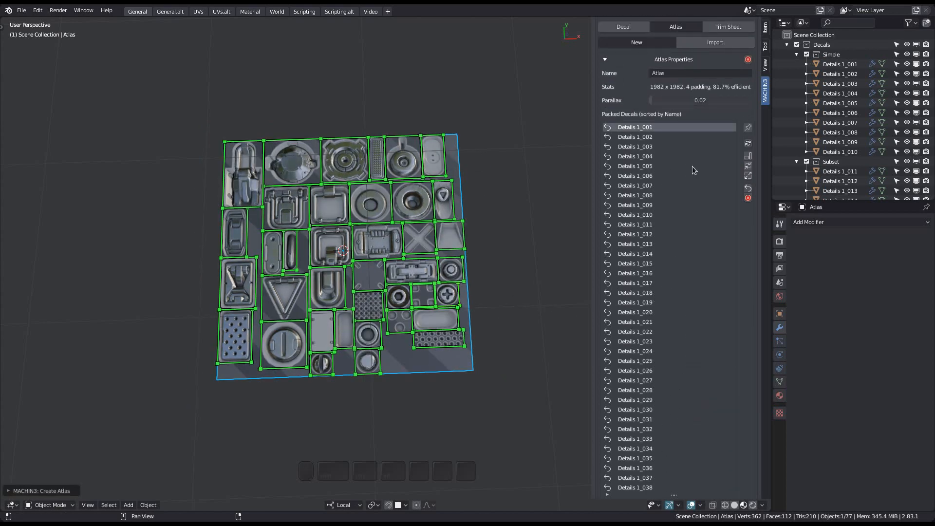
scroll(726, 195, down, 6)
middle_drag(430, 304, 394, 329)
middle_drag(389, 301, 390, 312)
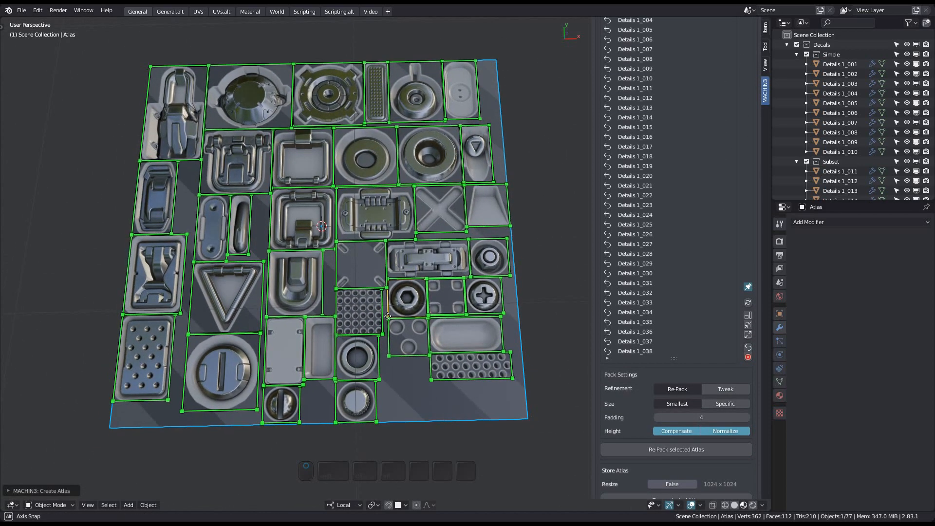
Scale up all packed decals in the atlas and re-pack it at the smallest size with padding 4.
scroll(673, 293, up, 10)
scroll(671, 204, down, 11)
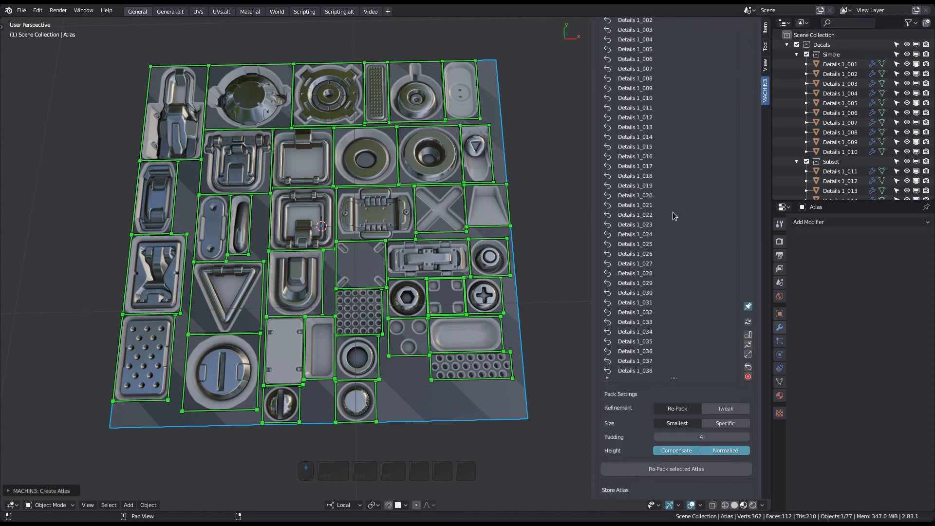
scroll(676, 289, up, 8)
scroll(680, 288, down, 7)
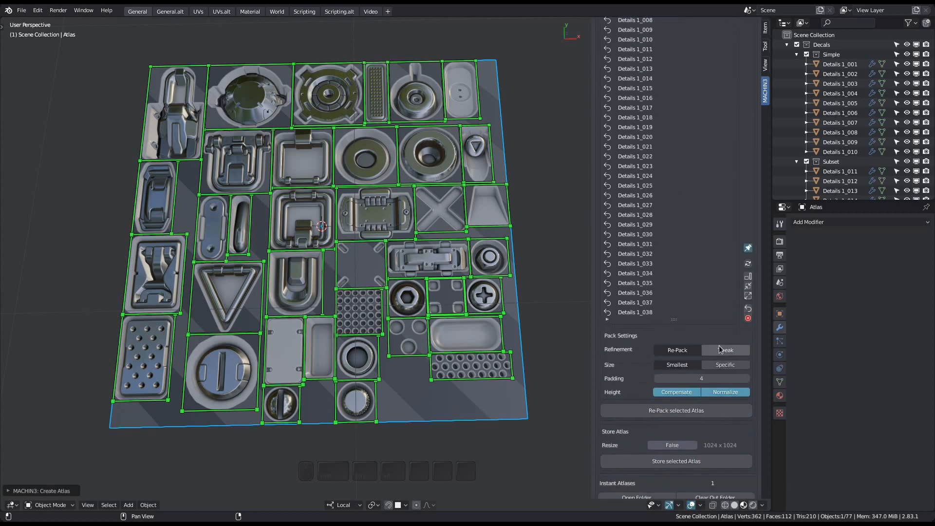
ctrl+shift+click(747, 295)
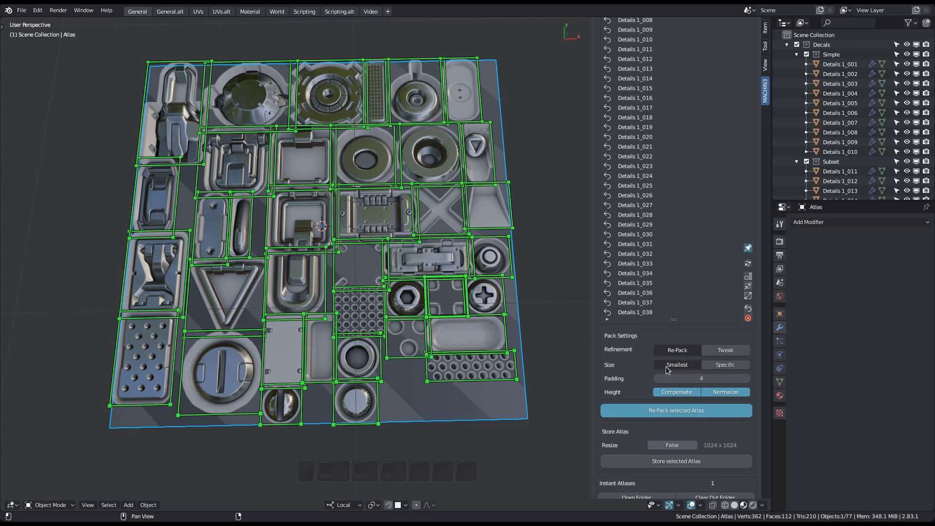
click(671, 410)
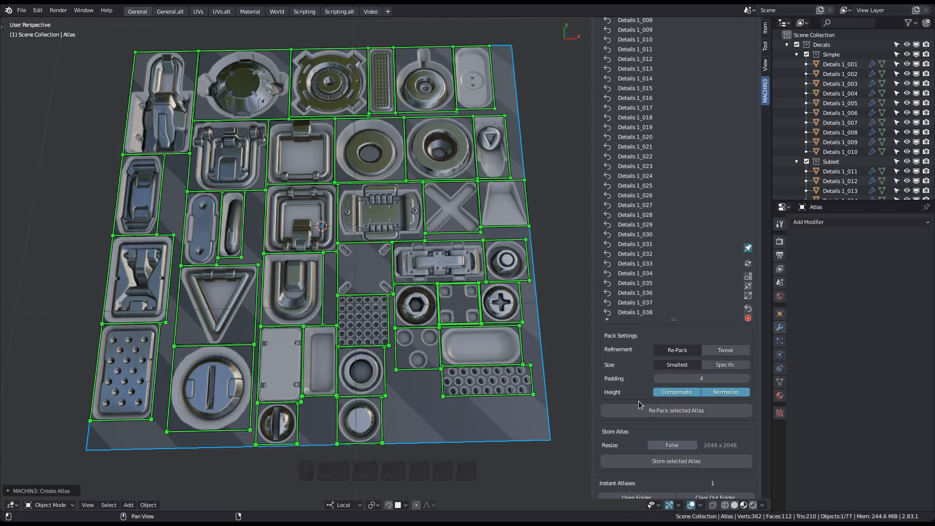
Deselect the atlas and insert the triangular decal from the Details 2 library beside it.
scroll(670, 363, up, 6)
shift+middle_drag(436, 310, 434, 349)
scroll(442, 334, down, 4)
key(a)
shift+middle_drag(278, 341, 128, 314)
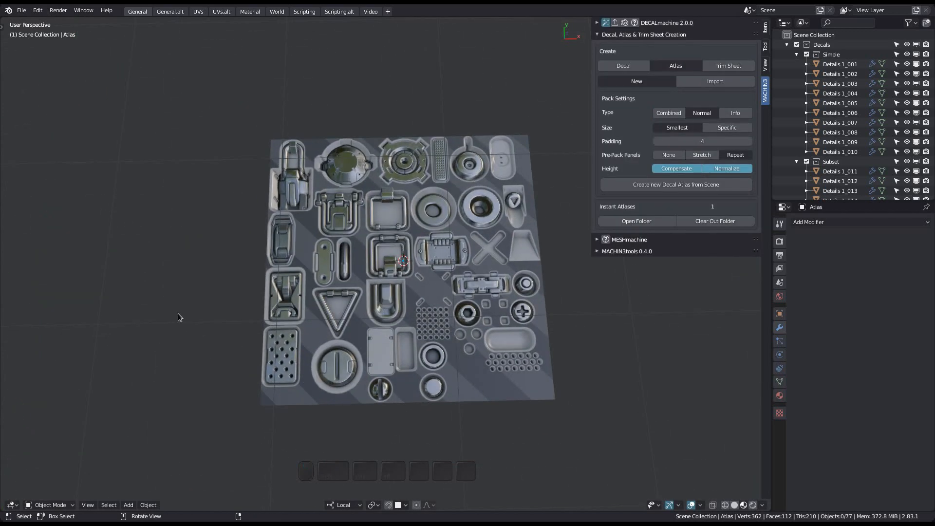
key(a)
key(a)
key(d)
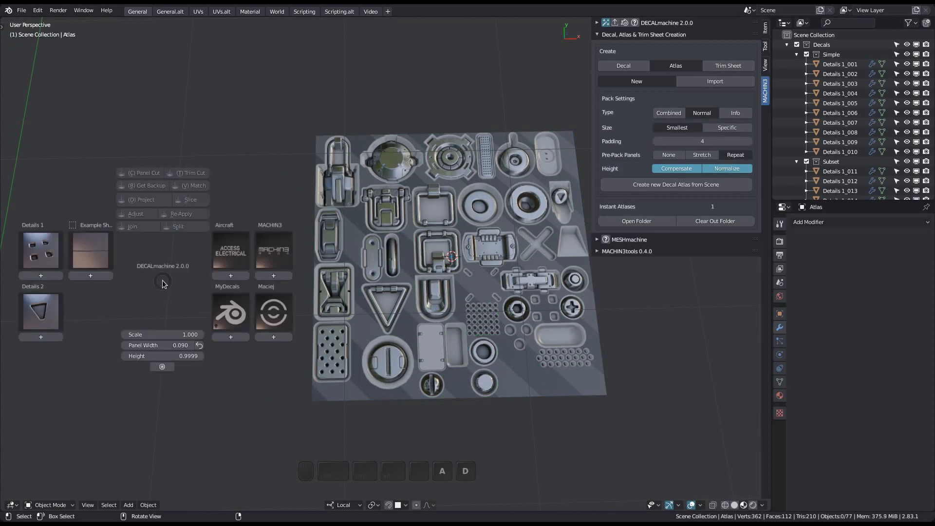
click(42, 337)
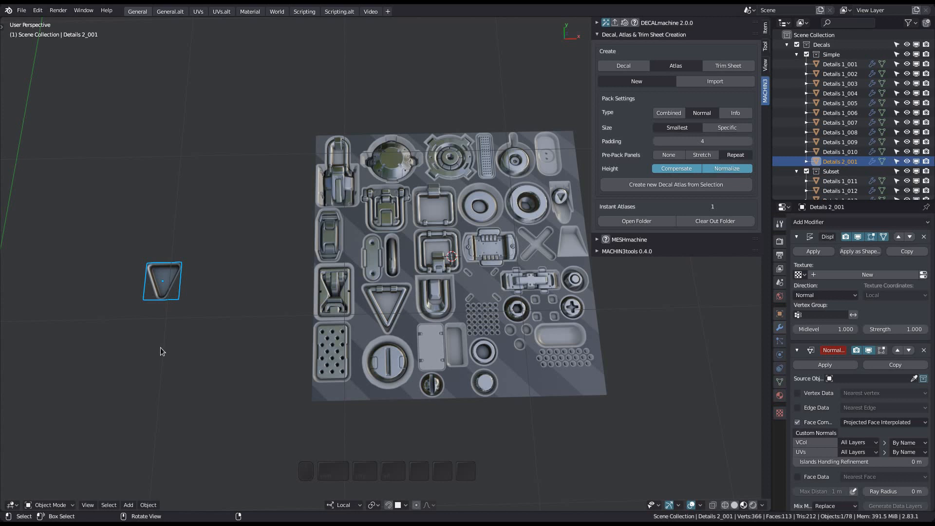
Insert the MACHIN3 lettering decal from the Details 2 library below the triangular decal and resize it.
key(a)
key(d)
click(46, 387)
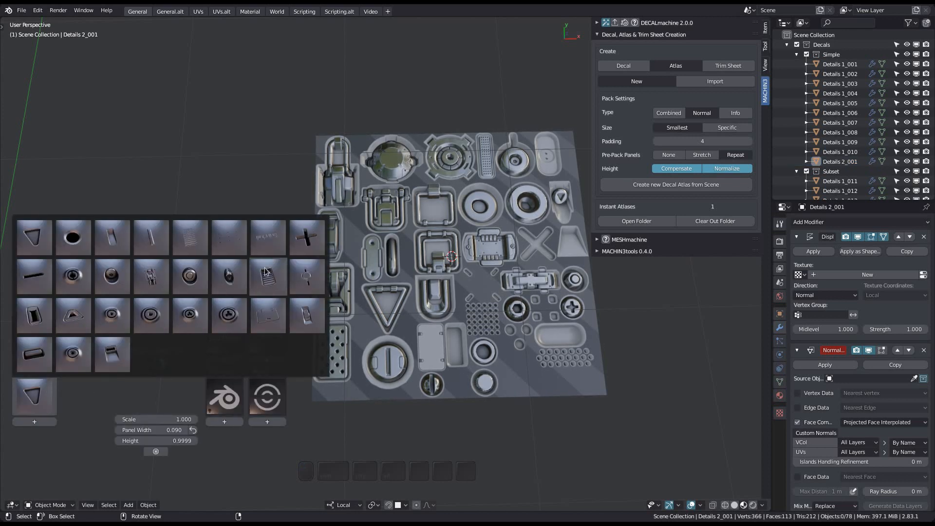
click(266, 244)
key(s)
click(267, 387)
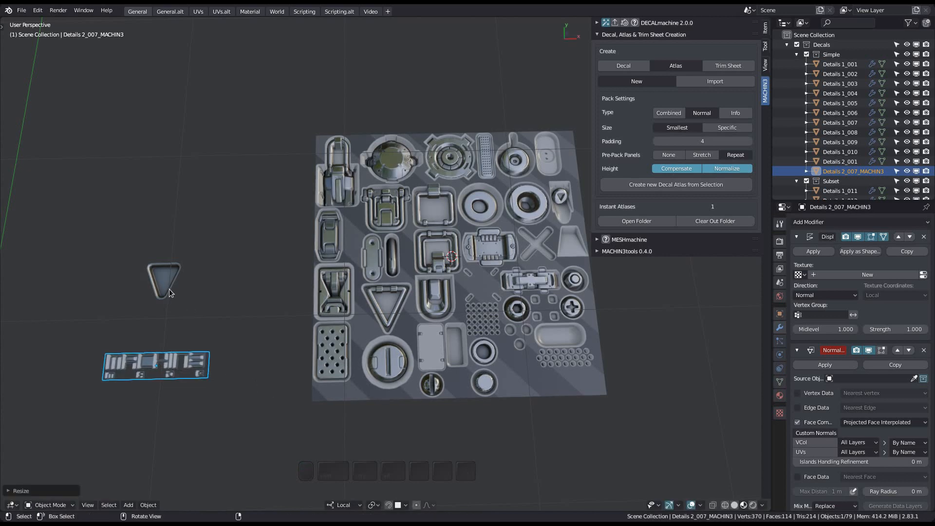
Add the triangular decal and the MACHIN3 lettering decal to the existing atlas.
shift+click(163, 285)
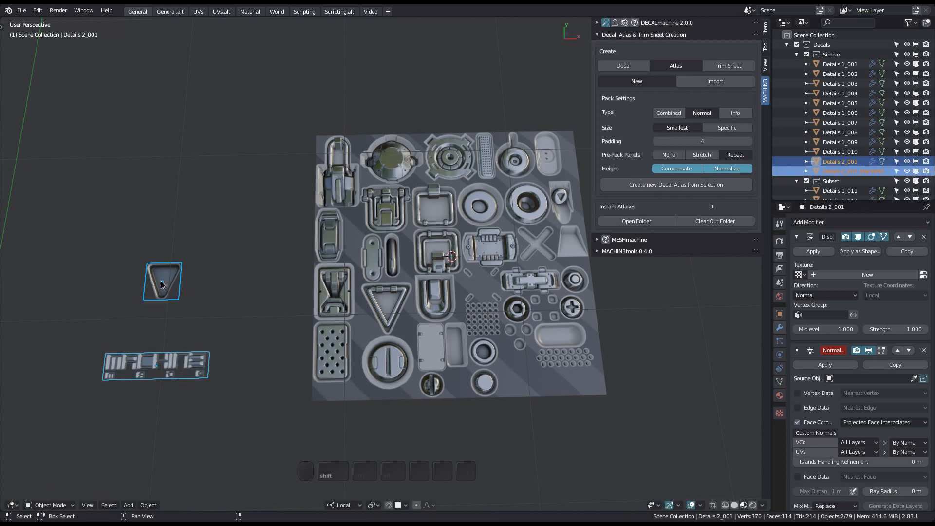
shift+click(527, 385)
shift+middle_drag(527, 384, 432, 383)
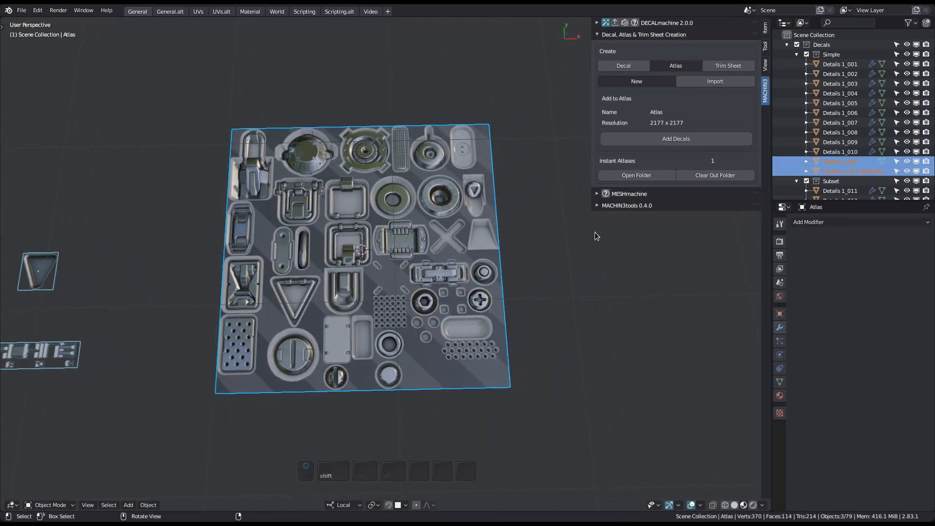
click(677, 138)
shift+middle_drag(534, 287, 468, 291)
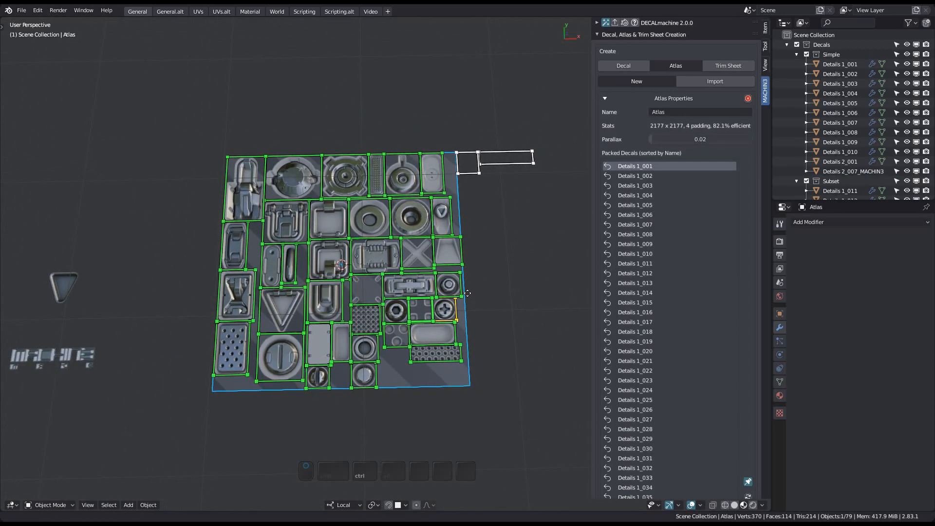
middle_drag(493, 170, 490, 191)
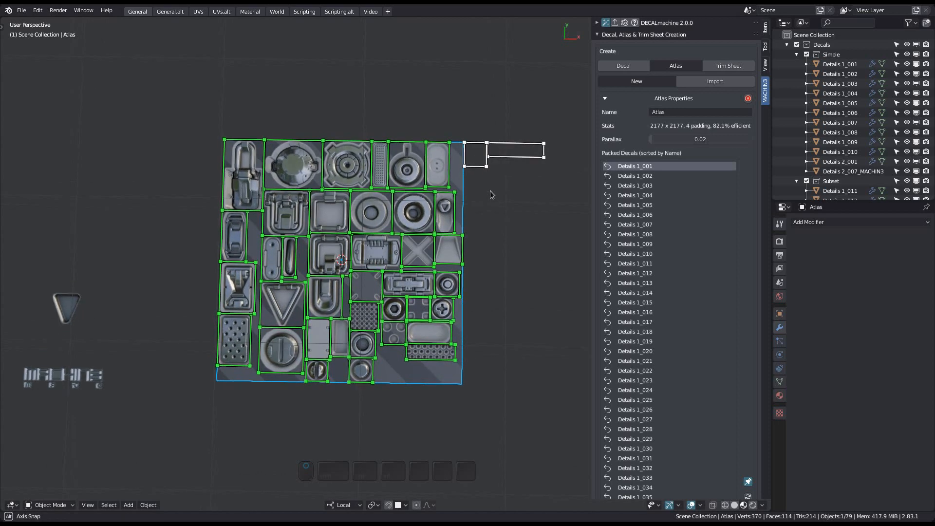
Re-pack the atlas with the two added decals at the smallest size with padding 4 and check the layout.
scroll(671, 314, down, 10)
click(676, 379)
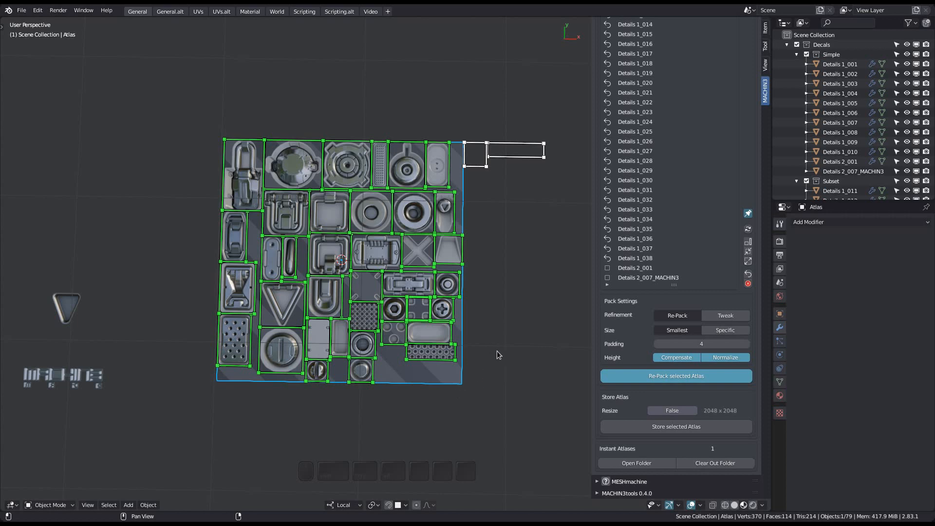
mouse_move(483, 351)
shift+middle_down()
mouse_move(508, 344)
mouse_move(442, 284)
mouse_move(477, 361)
shift+middle_up()
ctrl+middle_drag(466, 244, 454, 203)
middle_drag(467, 270, 477, 263)
ctrl+middle_drag(410, 426, 391, 403)
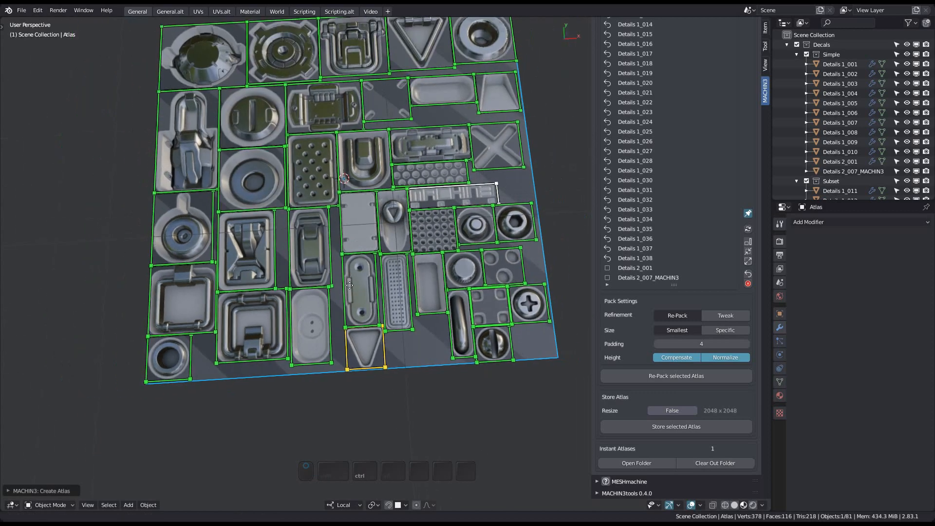
middle_drag(403, 337, 396, 327)
shift+middle_drag(406, 371, 409, 374)
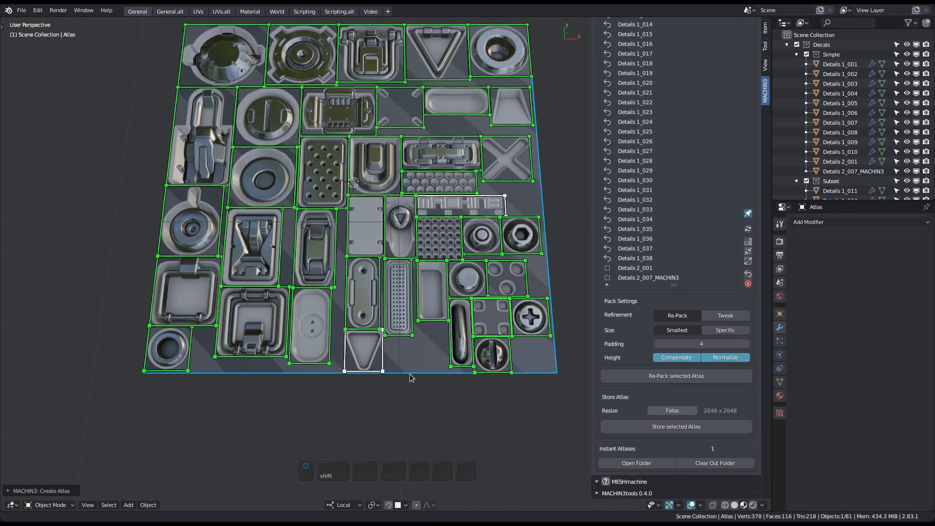
scroll(422, 376, down, 3)
shift+middle_drag(294, 330, 348, 344)
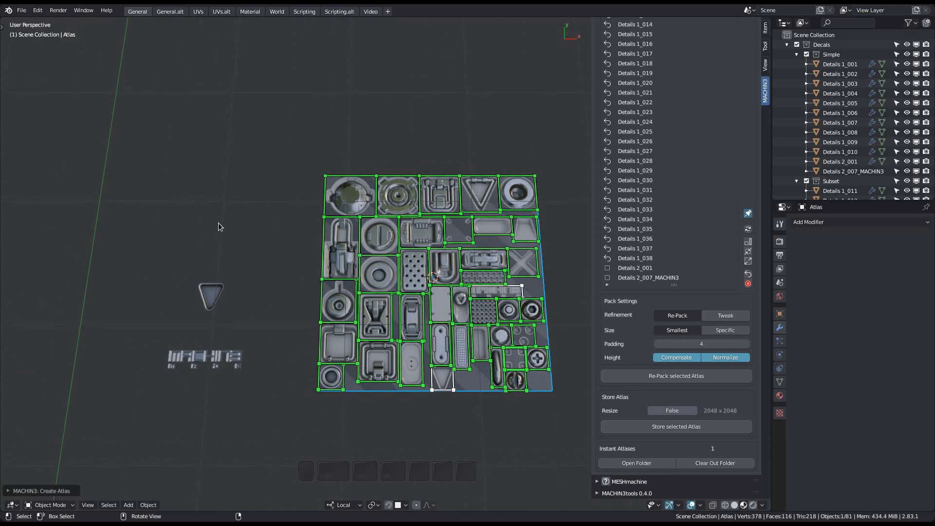
Open the instant atlases folder in the file manager and examine the atlas's normal.png.
click(655, 461)
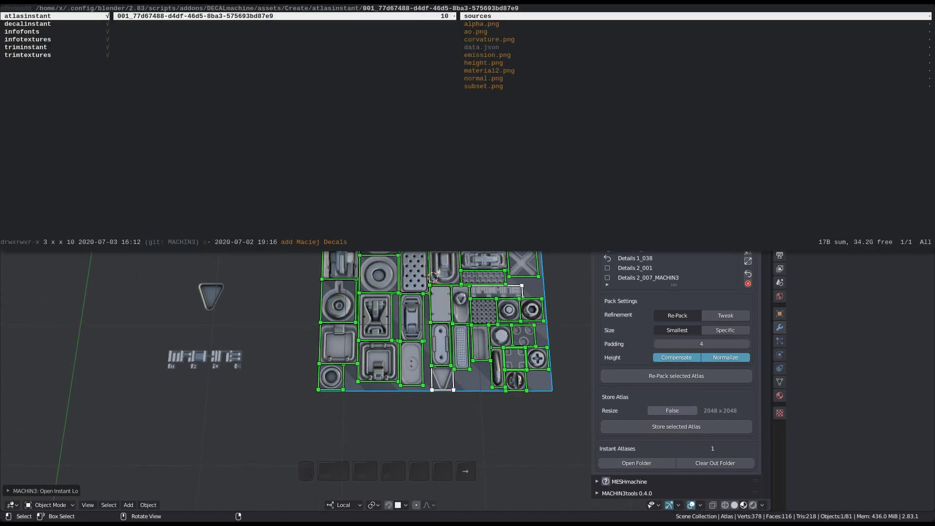
key(Right)
key(Down)
key(Down)
key(Down)
key(Down)
key(Down)
key(Down)
key(Down)
key(Down)
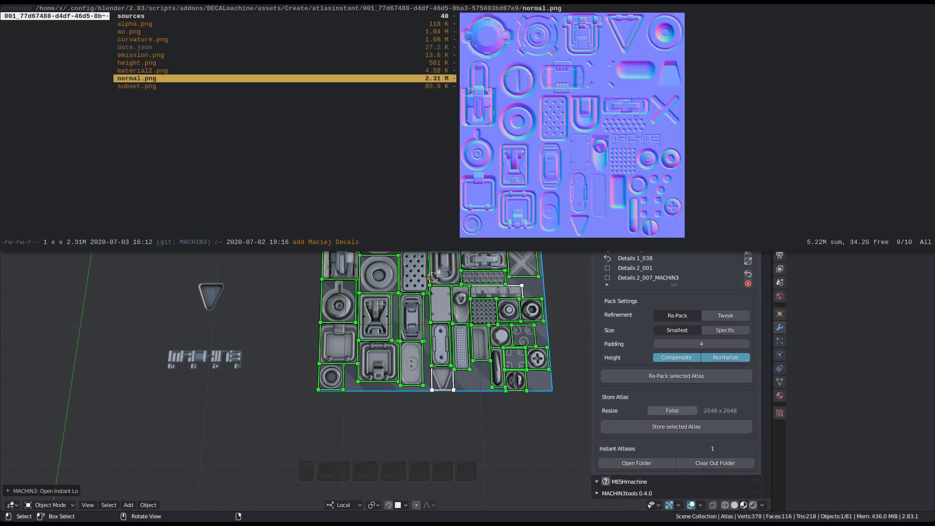
key(q)
Insert the Blender logo decal from the MyDecals library above the triangular decal and scale it down.
shift+middle_drag(259, 384, 296, 413)
key(a)
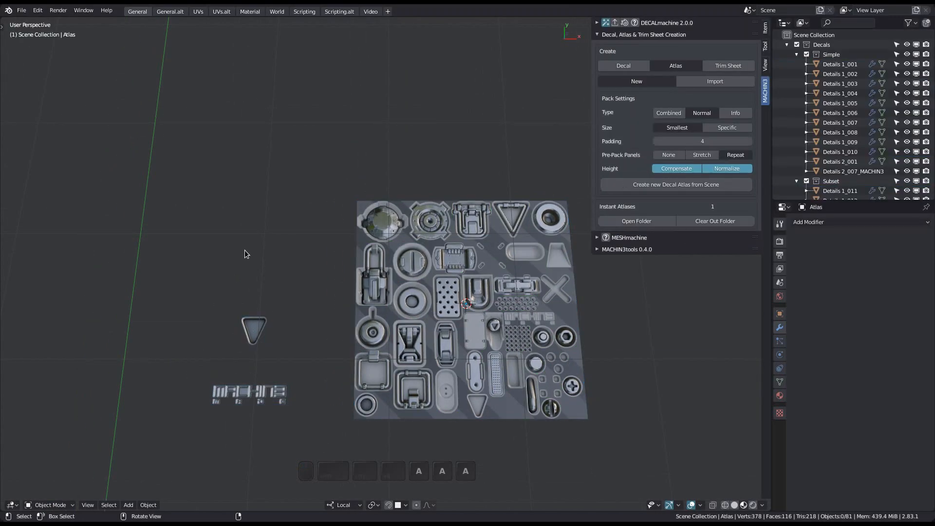
key(d)
click(311, 304)
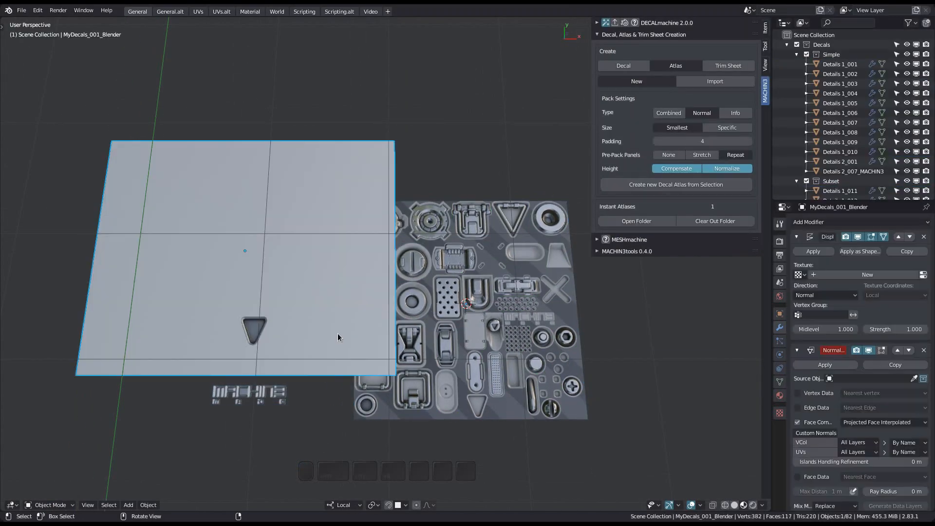
key(s)
click(297, 289)
shift+middle_drag(296, 289, 222, 253)
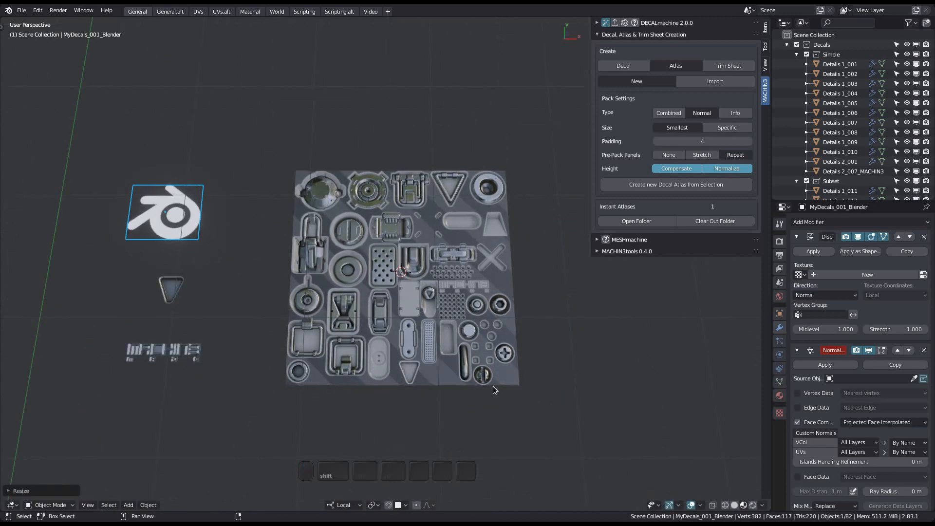
Add the Blender logo decal to the existing atlas.
shift+click(507, 383)
shift+middle_drag(508, 383, 482, 363)
click(679, 142)
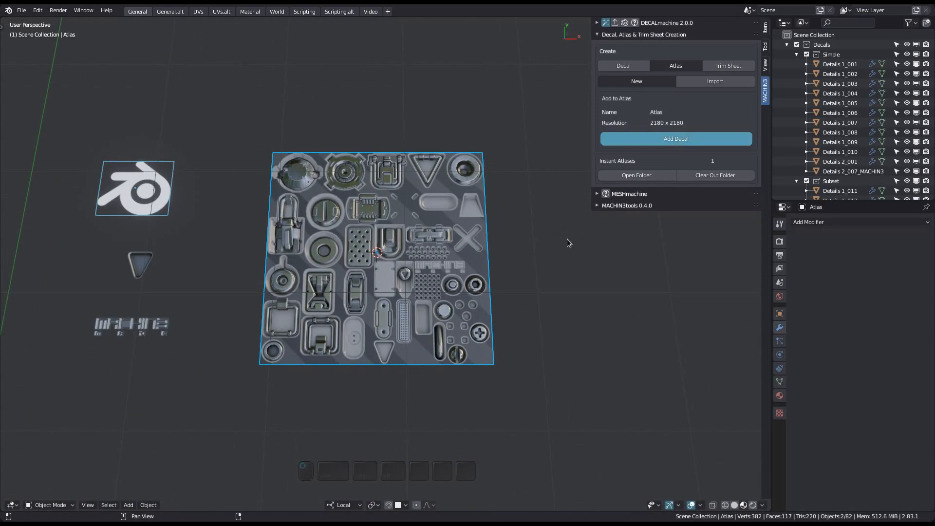
shift+middle_drag(471, 291, 325, 266)
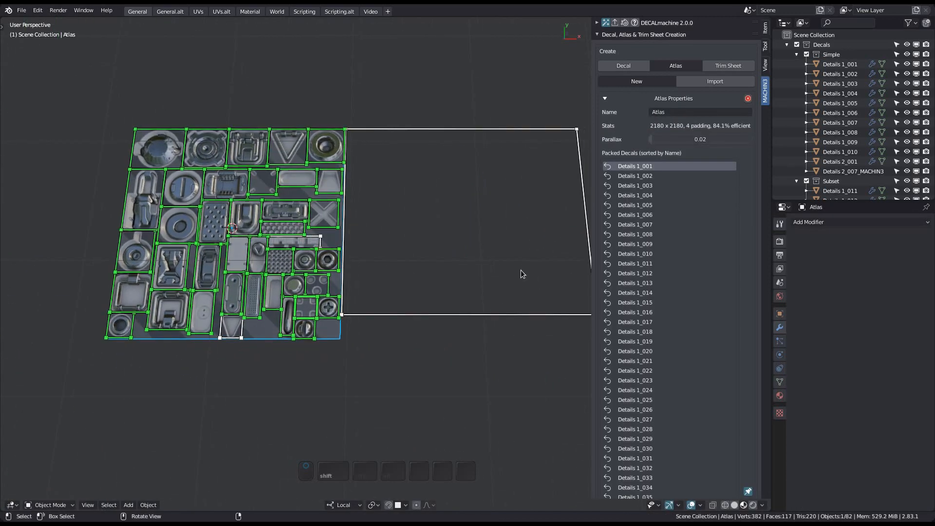
Scale down the Blender logo decal's box outside the atlas and re-pack the atlas with padding 4.
drag(545, 316, 371, 129)
shift+middle_drag(375, 359, 400, 350)
scroll(693, 349, down, 12)
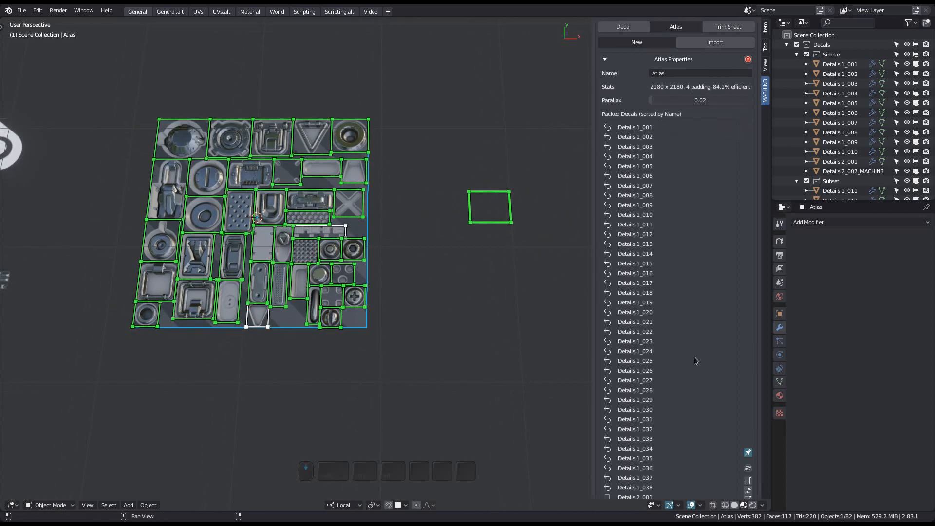
click(682, 385)
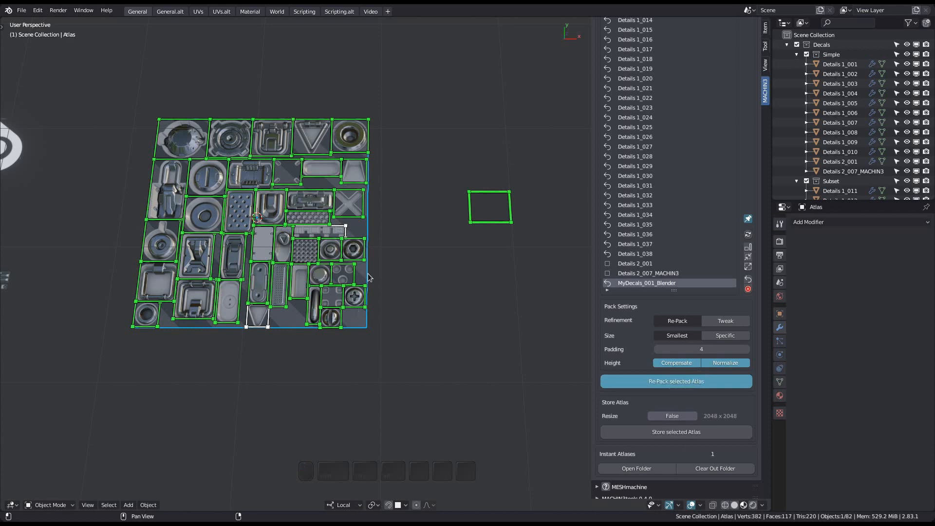
shift+middle_drag(385, 304, 519, 331)
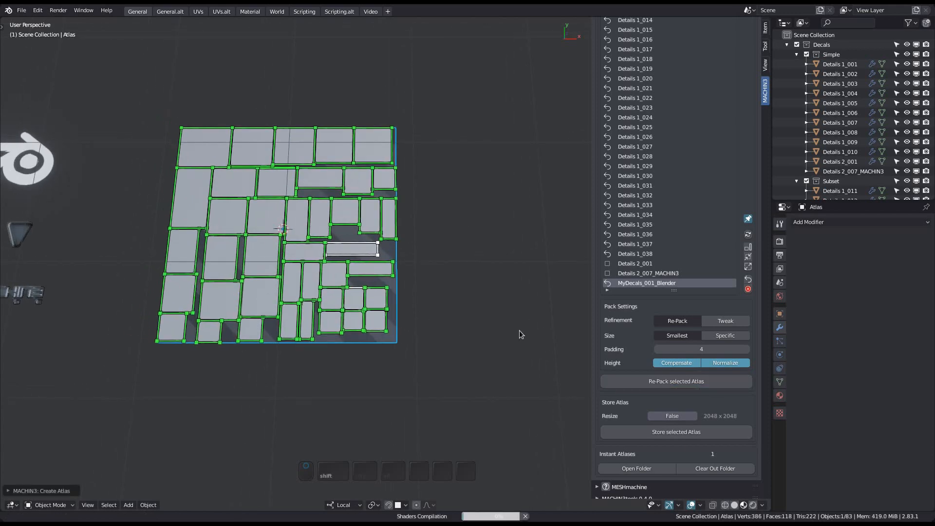
ctrl+middle_drag(344, 209, 352, 282)
shift+middle_drag(418, 234, 348, 263)
mouse_move(388, 214)
ctrl+middle_down()
mouse_move(433, 357)
mouse_move(411, 251)
mouse_move(387, 197)
ctrl+middle_up()
Examine the re-packed atlas's color.png, emission.png and data.json in the file manager.
key(F12)
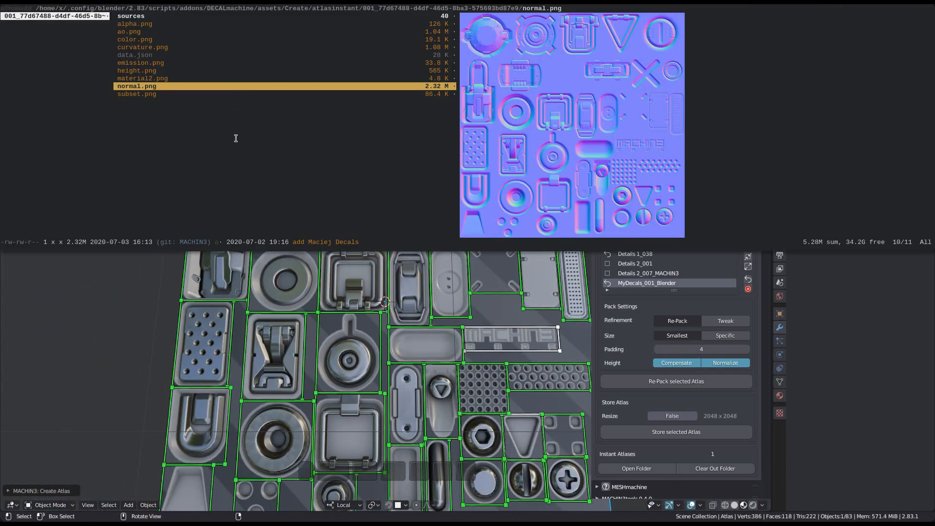
key(Up)
key(Up)
key(Up)
key(Up)
key(Up)
key(Up)
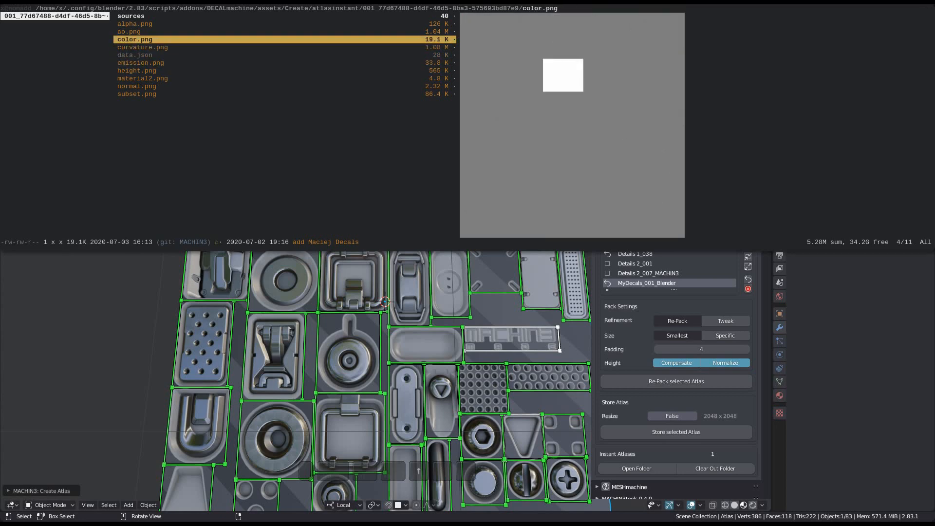
key(Down)
key(Down)
key(Down)
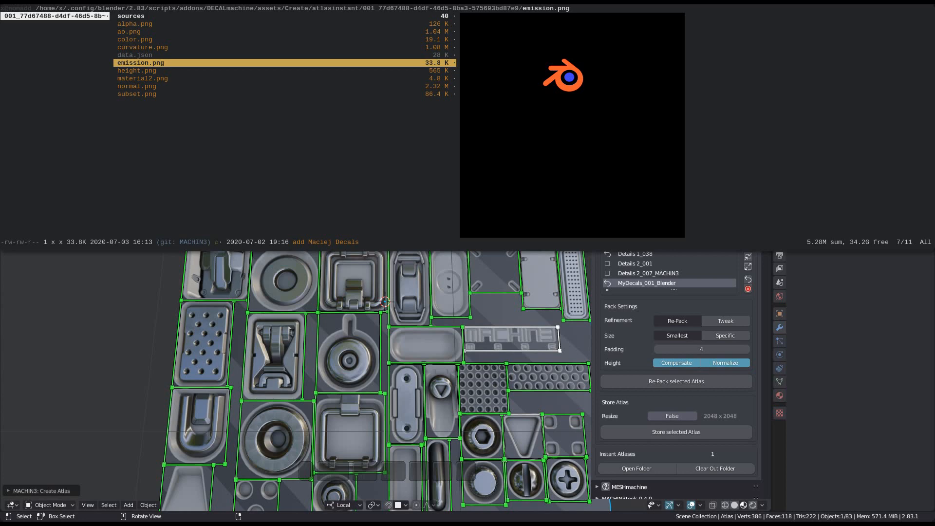
key(Up)
key(Up)
key(Up)
key(Down)
key(Down)
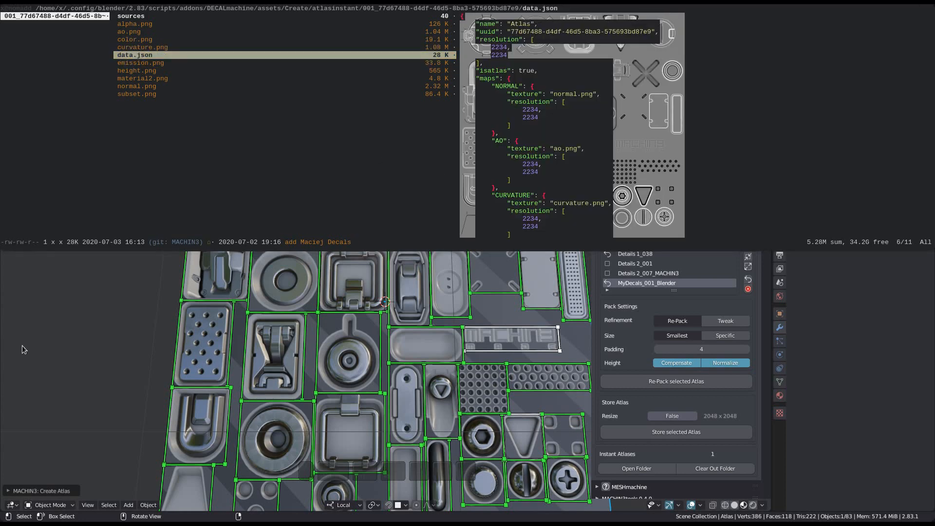
key(F12)
Remove the MyDecals_001_Blender decal from the atlas.
shift+middle_drag(462, 487, 377, 289)
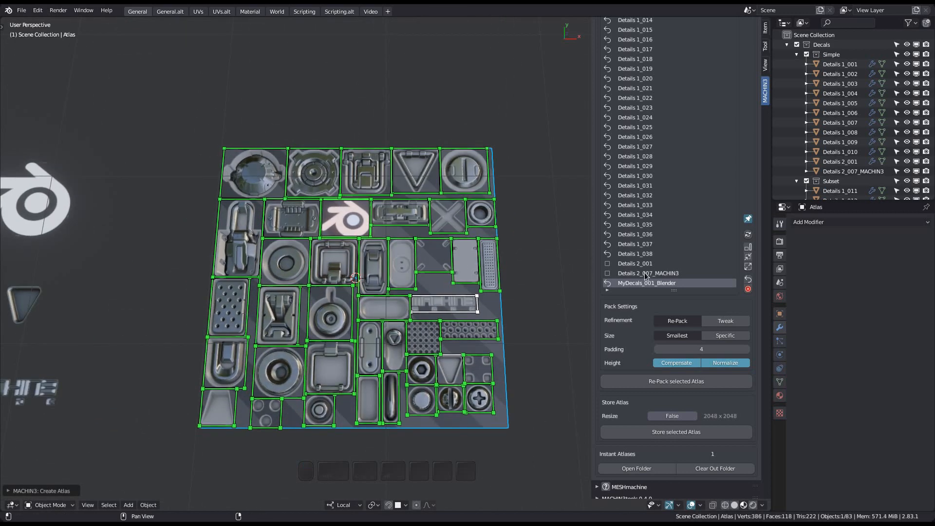
scroll(680, 277, down, 1)
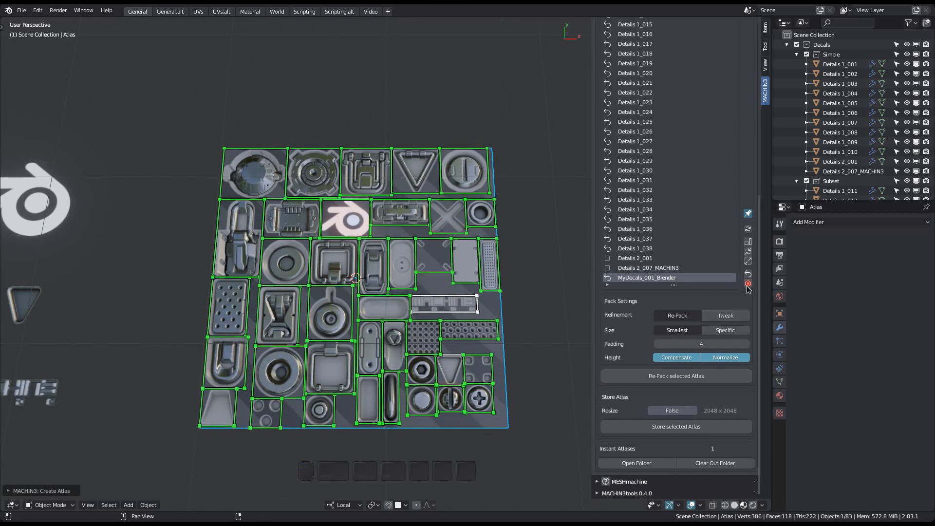
click(748, 284)
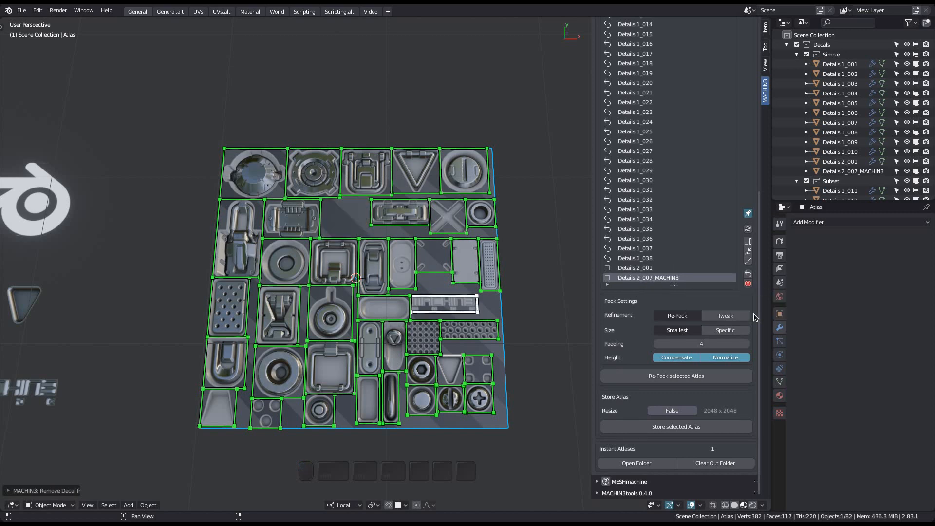
shift+middle_drag(462, 314, 463, 279)
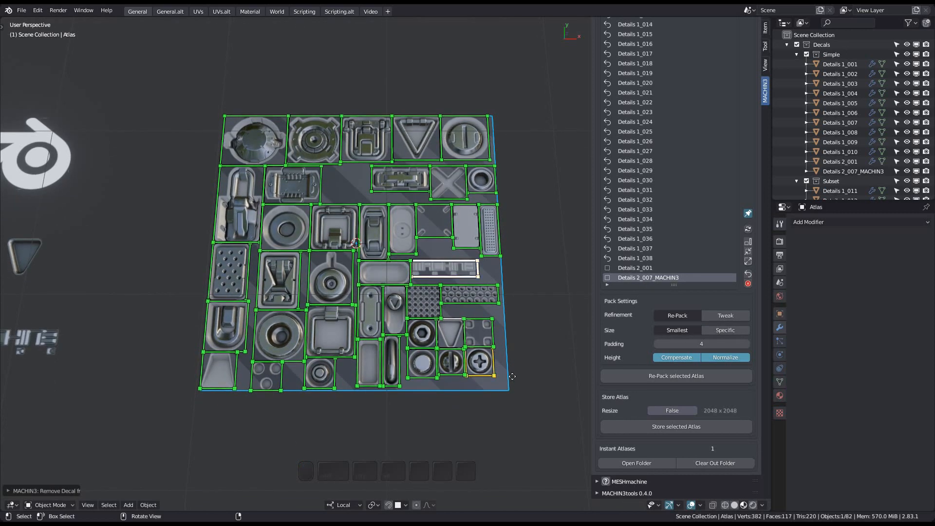
Re-pack the selected atlas at the smallest size with padding 4 and check its stats.
click(683, 381)
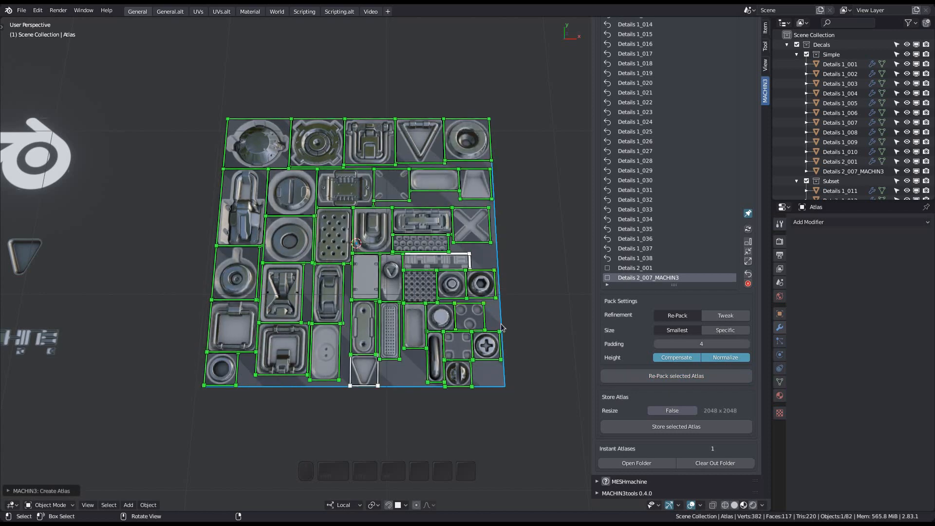
scroll(685, 355, up, 10)
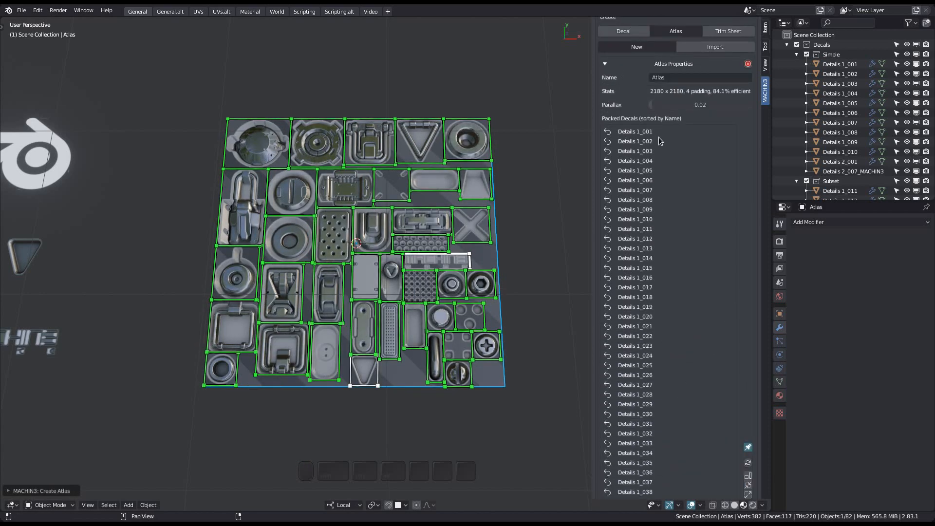
scroll(693, 325, down, 10)
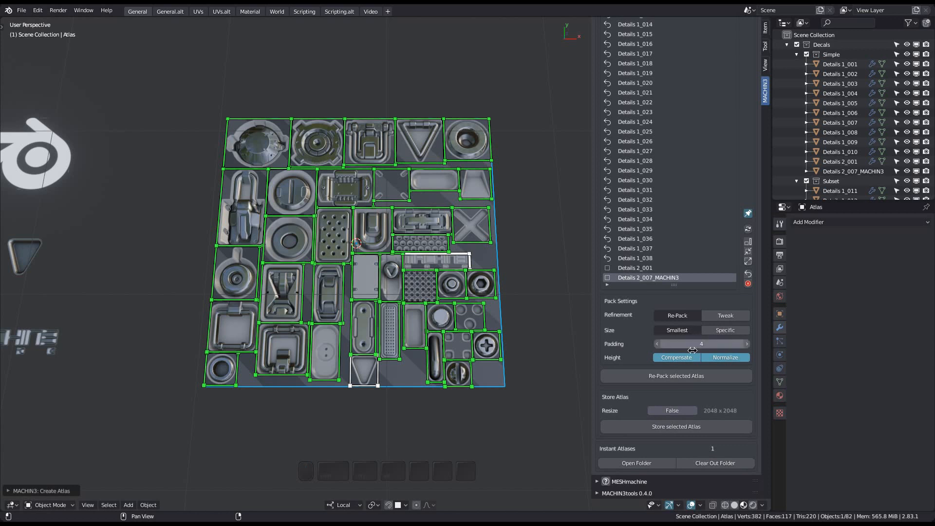
Try the 2048 x 2048 resize option for storing the atlas and look through the packed decals list.
click(672, 411)
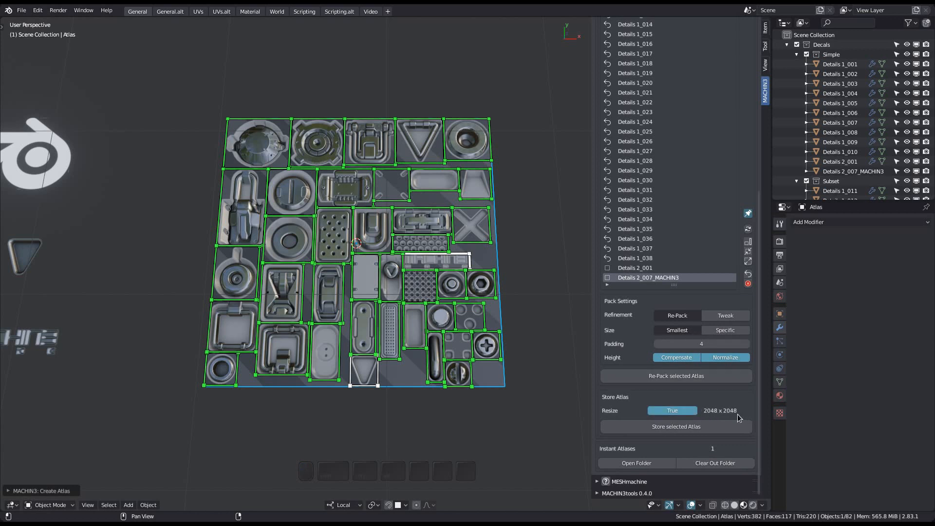
click(680, 412)
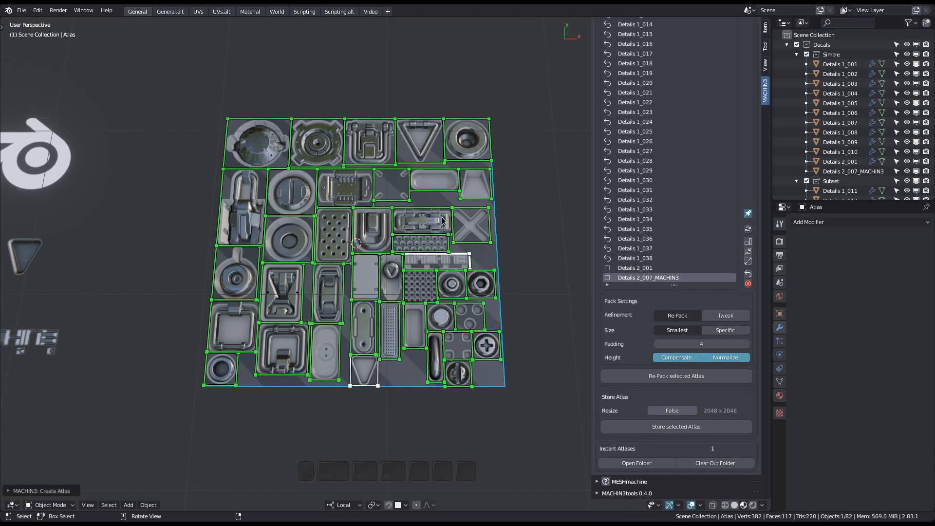
shift+middle_drag(416, 258, 465, 266)
scroll(445, 266, down, 1)
scroll(732, 255, up, 8)
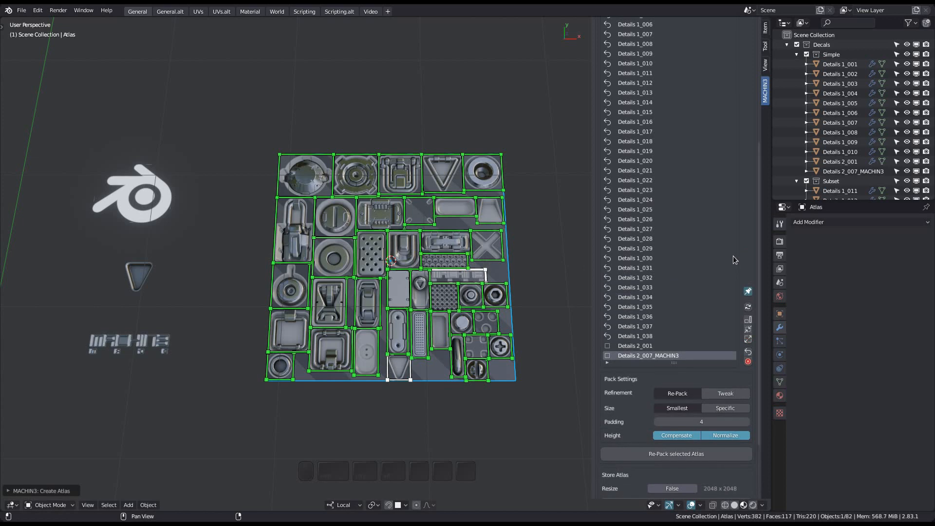
scroll(732, 256, up, 2)
scroll(732, 256, down, 5)
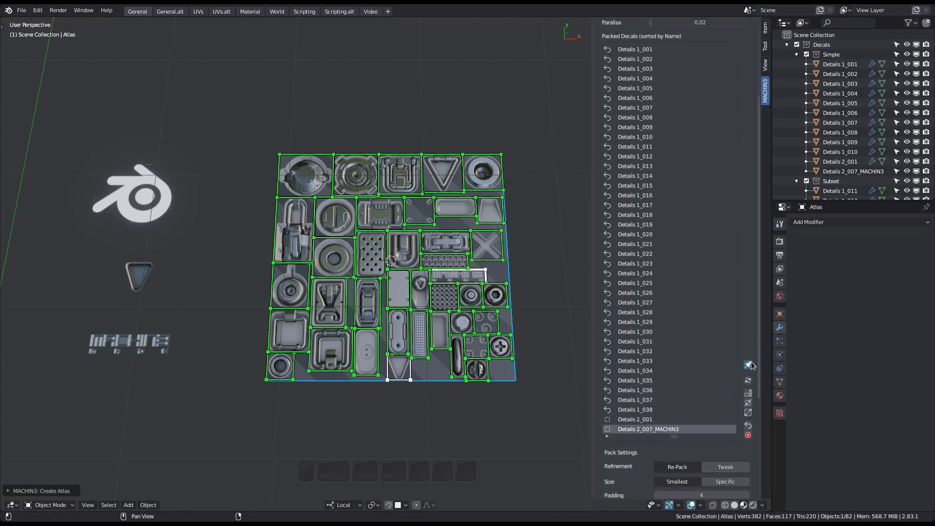
scroll(745, 360, down, 7)
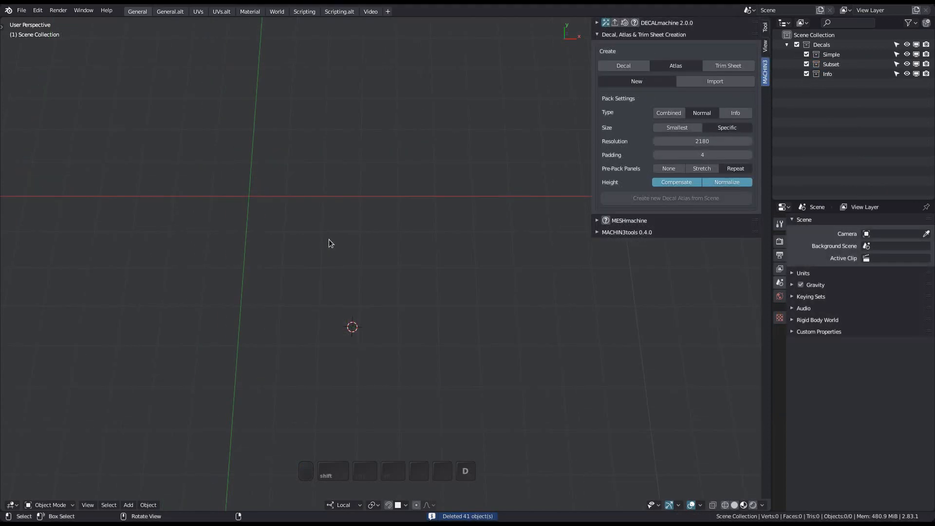
Insert the entire Aircraft decal library into the emptied scene and set the atlas type to Info.
key(shift+d)
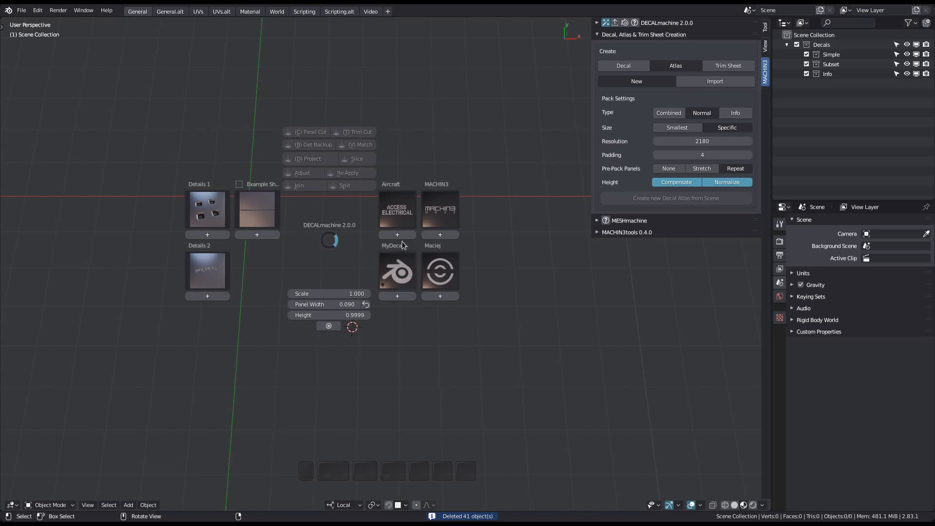
click(451, 258)
shift+middle_drag(455, 253, 405, 222)
click(726, 111)
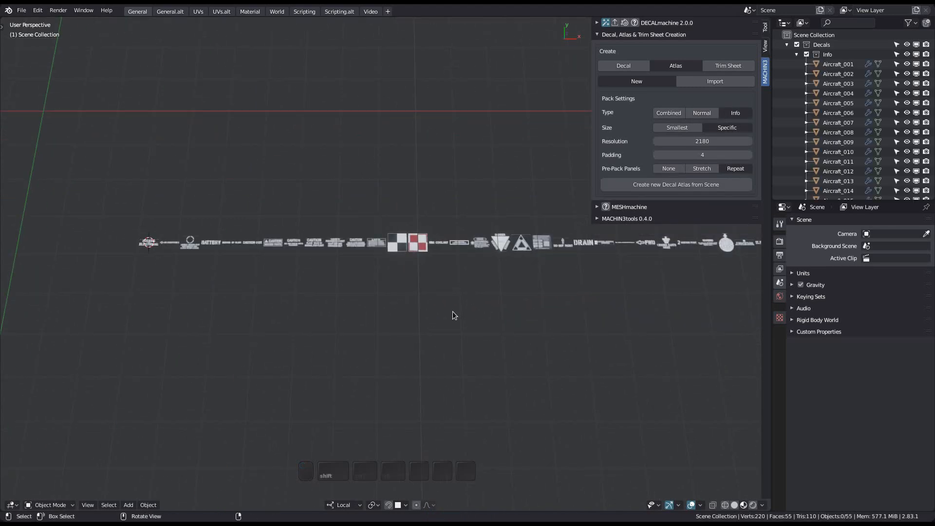
Place the 3D cursor below the row of Aircraft decals and create a new decal atlas from the scene there.
shift+middle_drag(452, 311, 452, 272)
alt+shift+right_click(348, 383)
shift+middle_drag(428, 336, 427, 280)
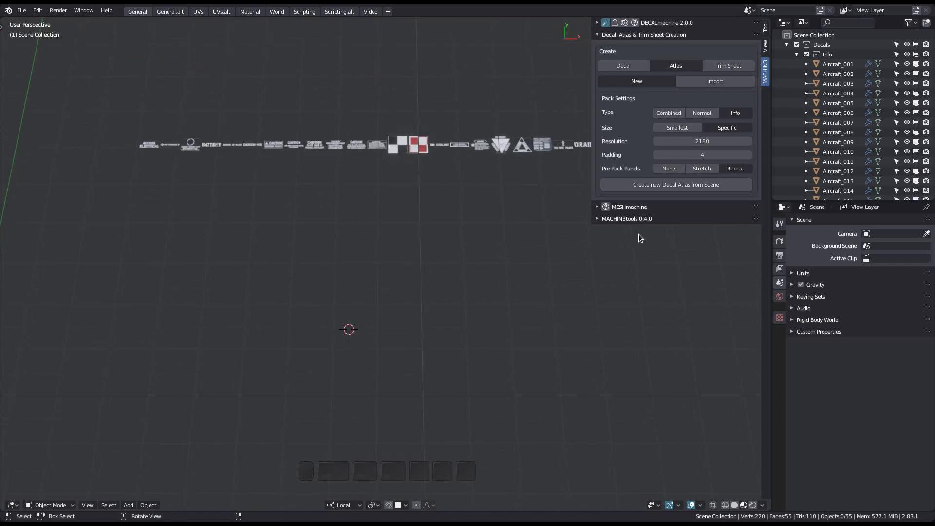
click(680, 186)
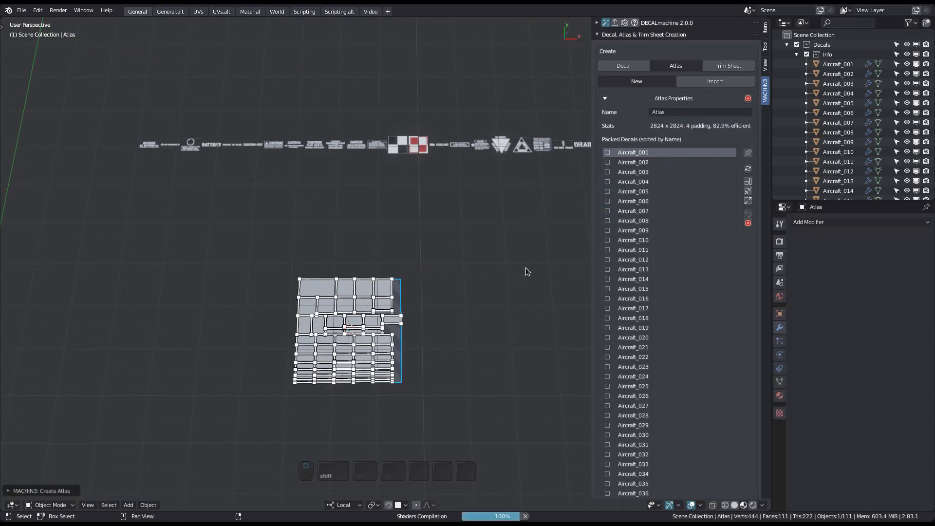
ctrl+middle_drag(481, 270, 406, 292)
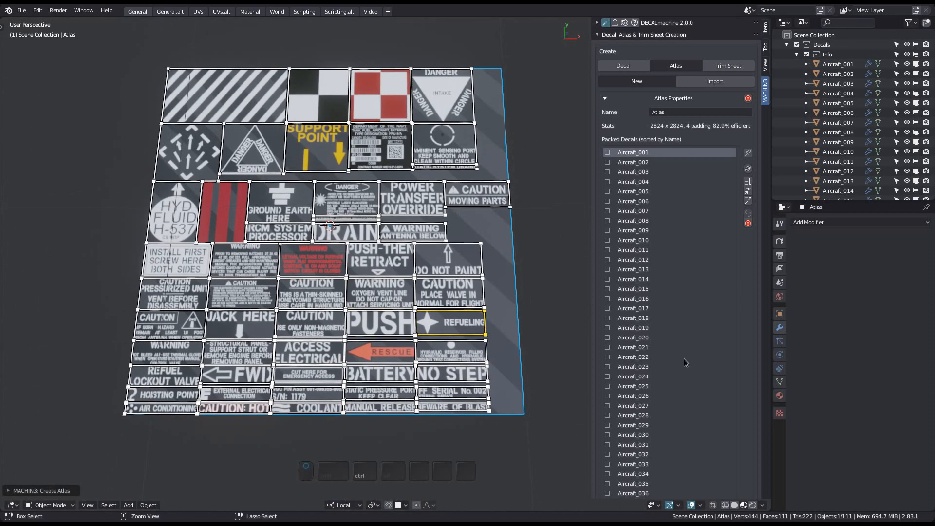
Set the Aircraft atlas's re-pack size to Smallest.
scroll(716, 365, down, 15)
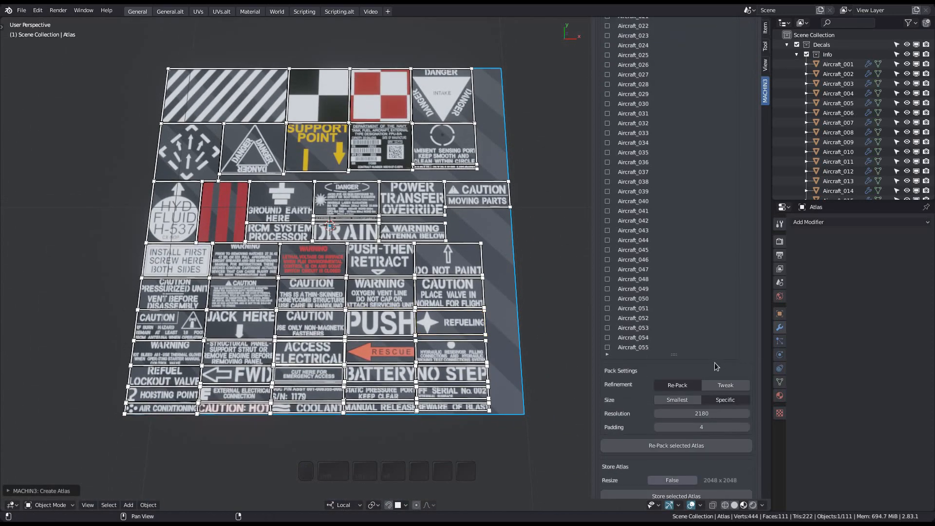
scroll(716, 366, down, 3)
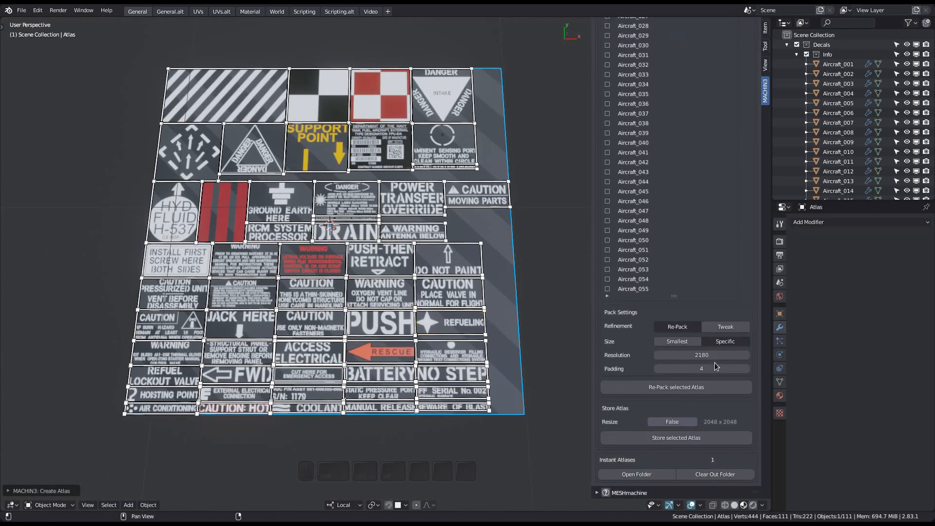
click(694, 343)
scroll(675, 333, up, 18)
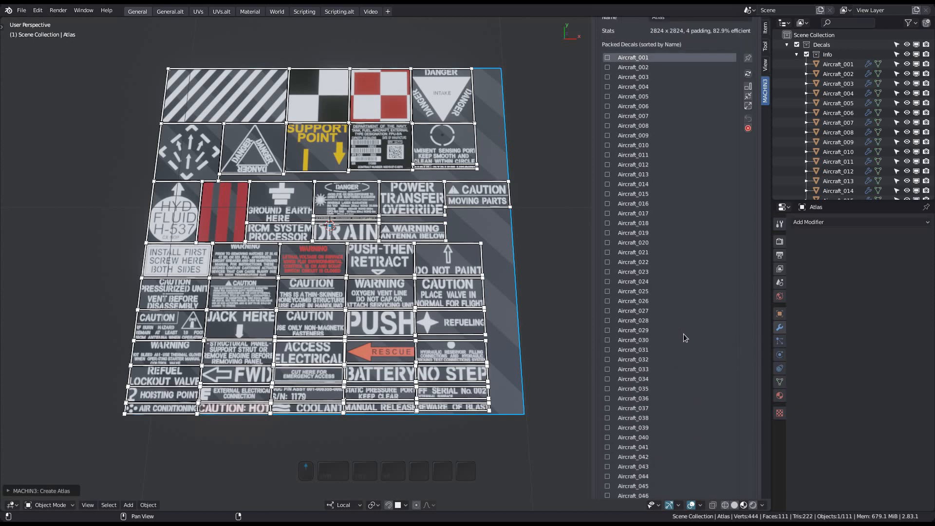
Remove the Aircraft atlas from the scene together with its textures on disk.
mouse_move(503, 301)
shift+middle_down()
mouse_move(465, 318)
mouse_move(507, 304)
shift+middle_up()
click(748, 99)
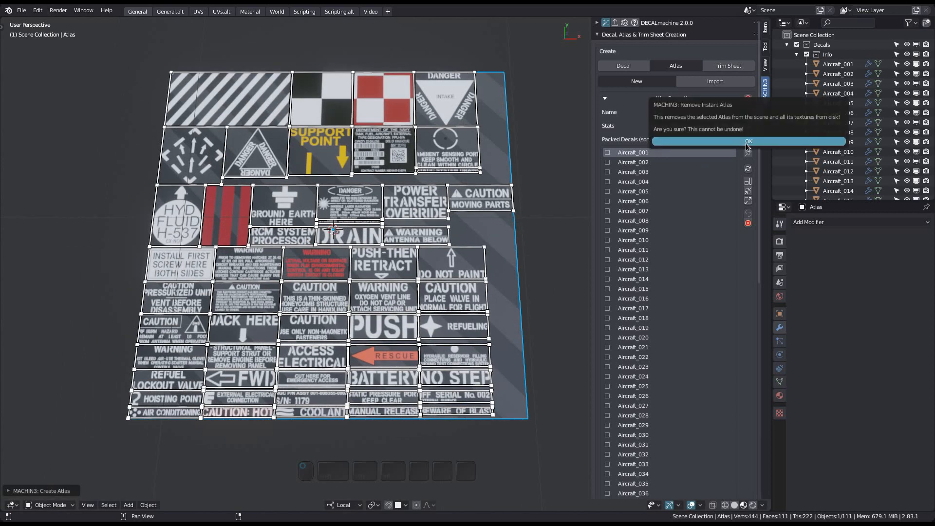